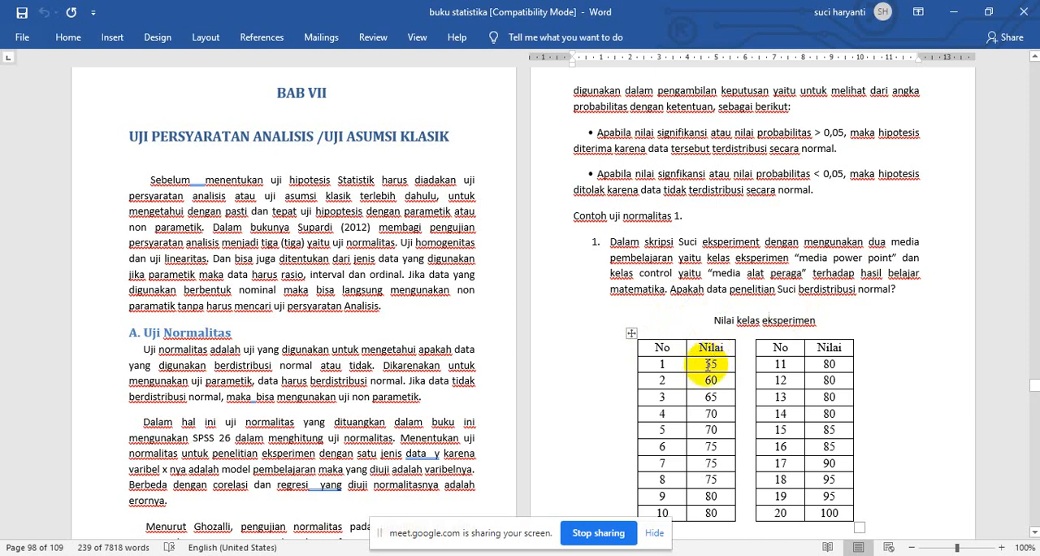
- Copy experiment class scores 1–10 from the Word table and paste them into the first SPSS column from row 1
left_click_drag(706, 364, 723, 512)
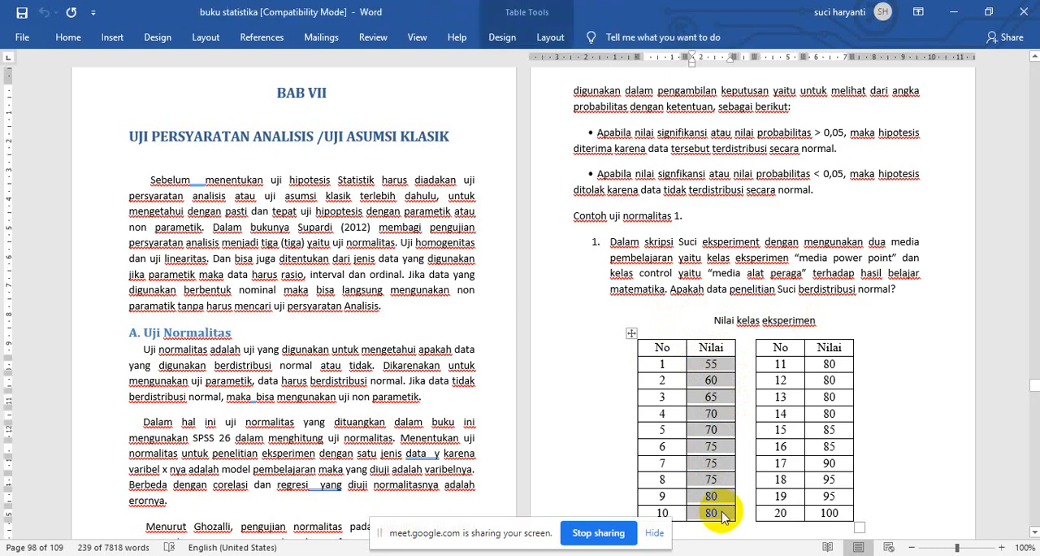
left_click(1033, 533)
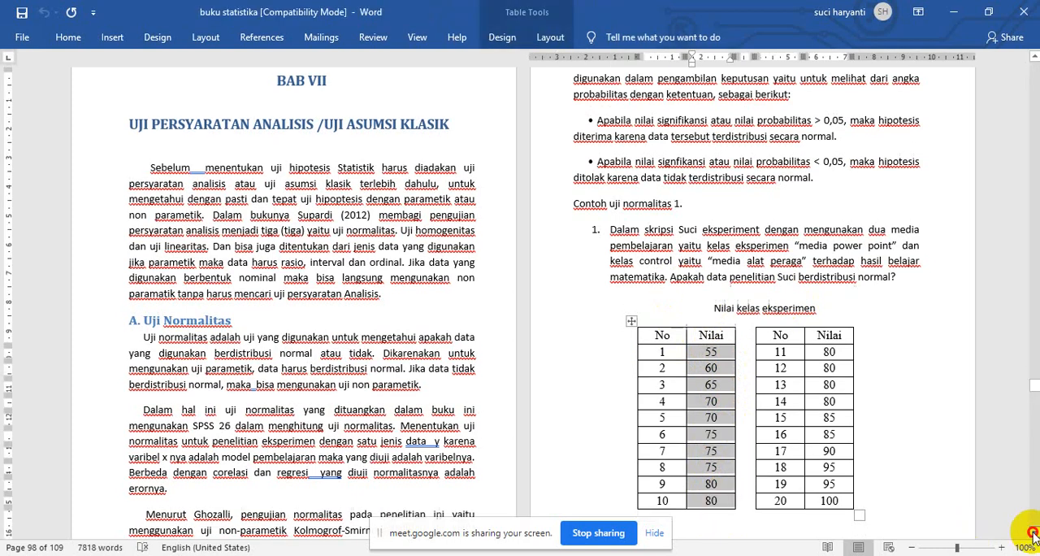
left_click(1033, 533)
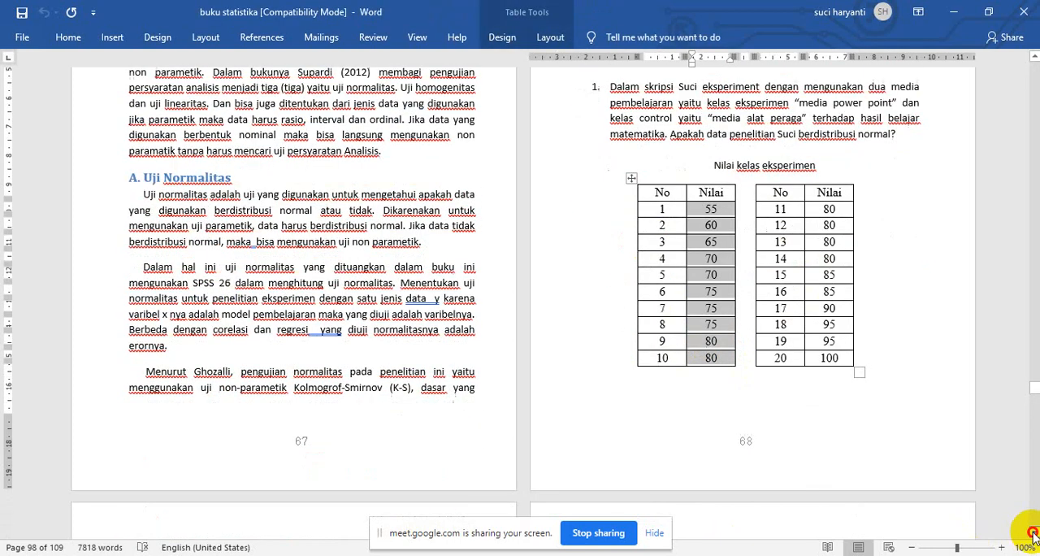
left_click(1033, 533)
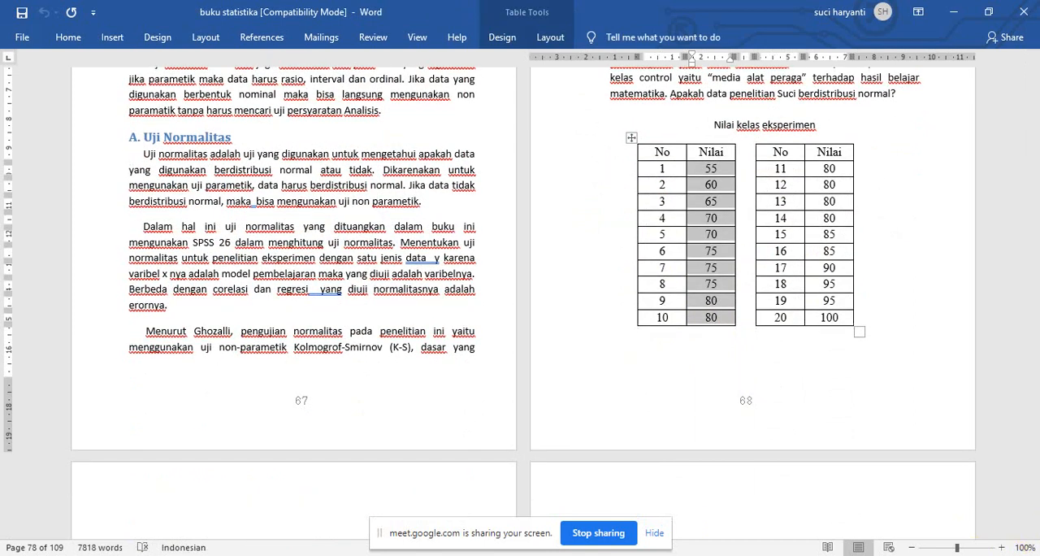
left_click(542, 512)
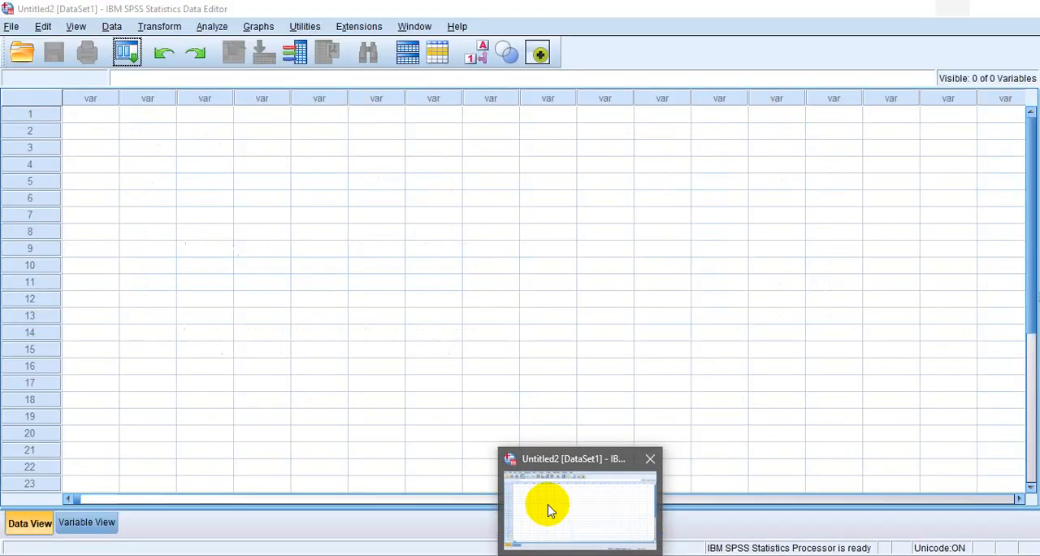
left_click(95, 121)
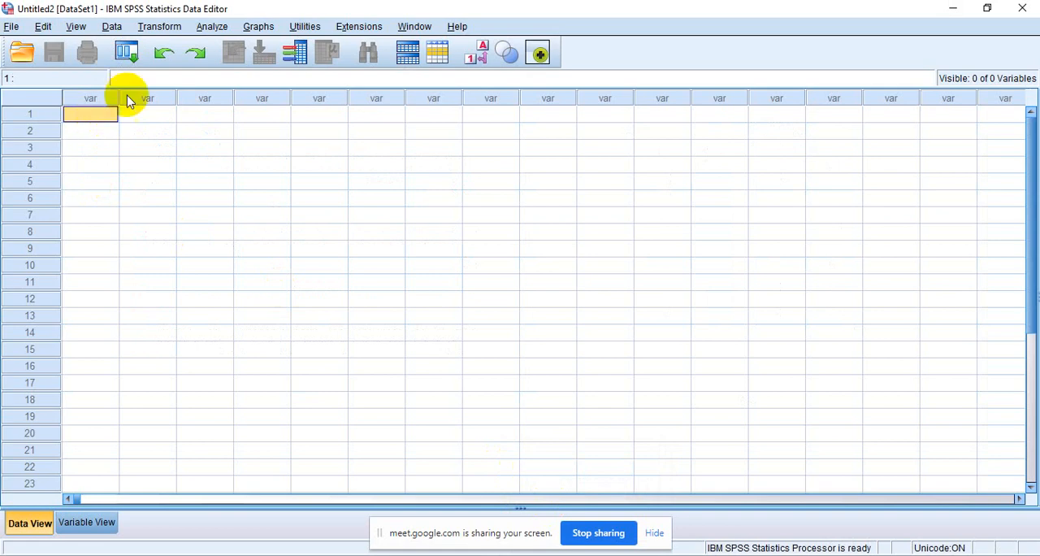
right_click(98, 113)
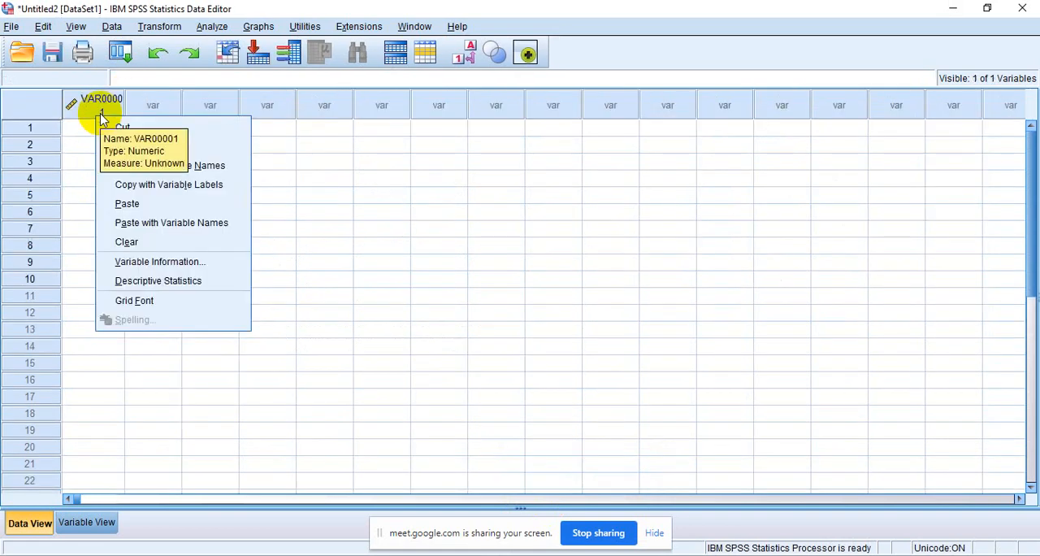
left_click(117, 207)
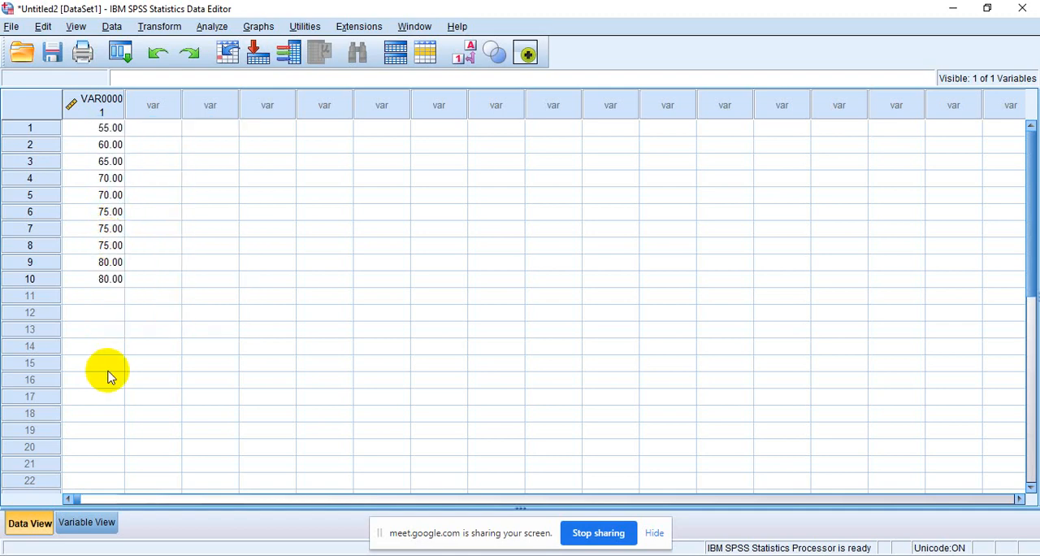
- Copy experiment class scores 11–20 from Word and paste them into the first SPSS column from row 11
key("alt+Tab")
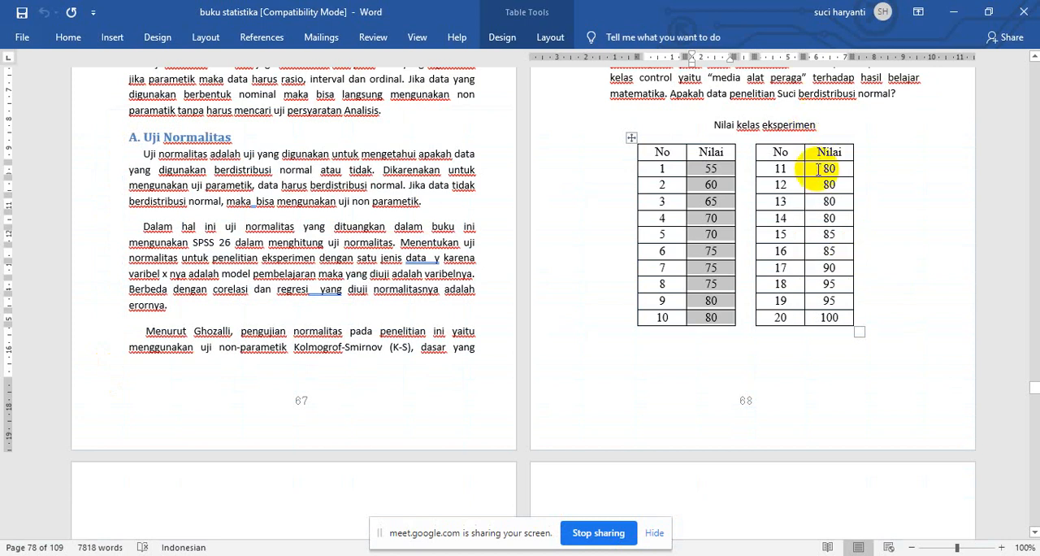
left_click_drag(819, 169, 841, 324)
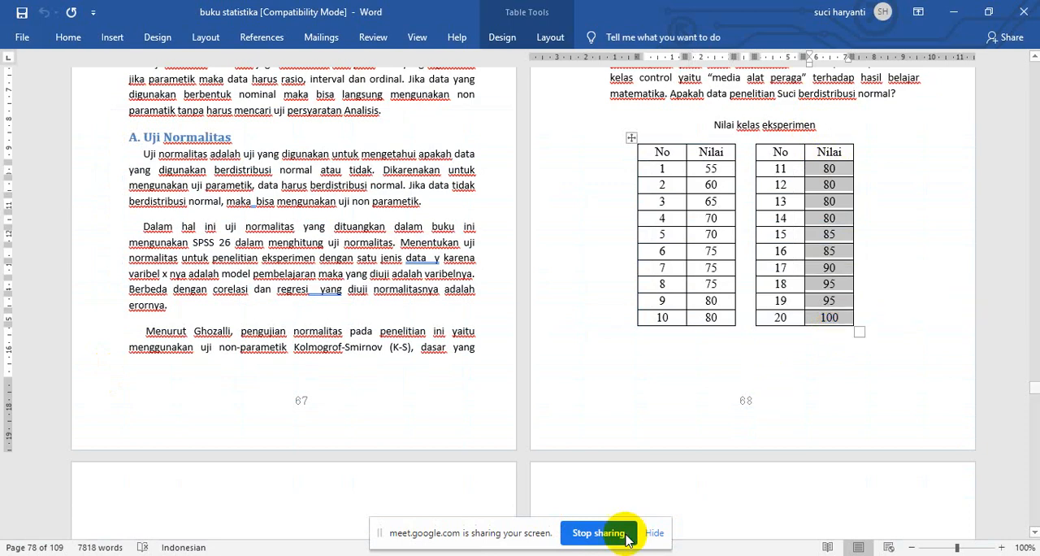
key("alt+Tab")
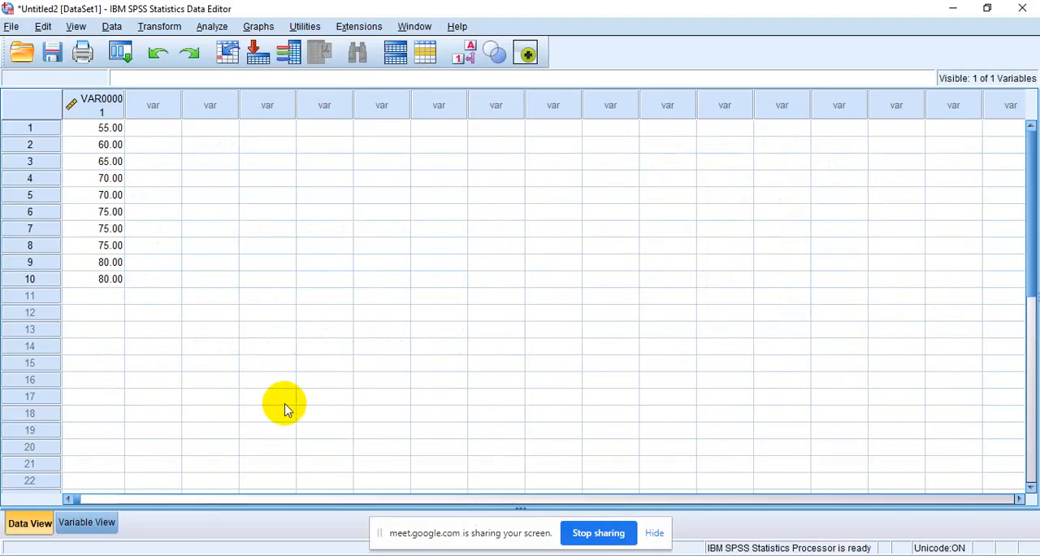
left_click(98, 297)
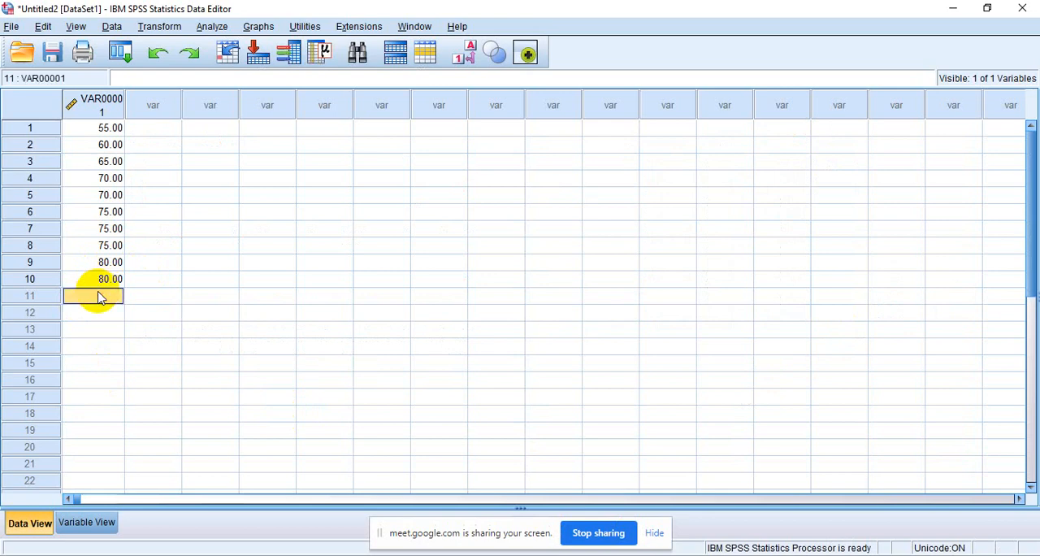
type("80.00 80.00 80.00 80.00 85.00 85.00 90.00 95.00 95.00 100.00")
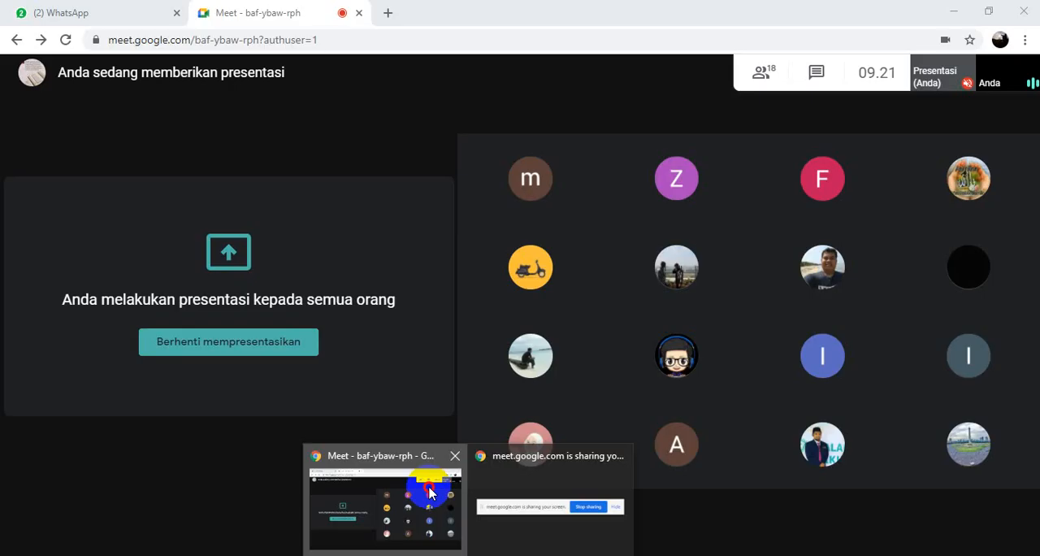
- Switch to Google Meet, admit the waiting participant to the call, and return to the SPSS data editor
left_click(431, 493)
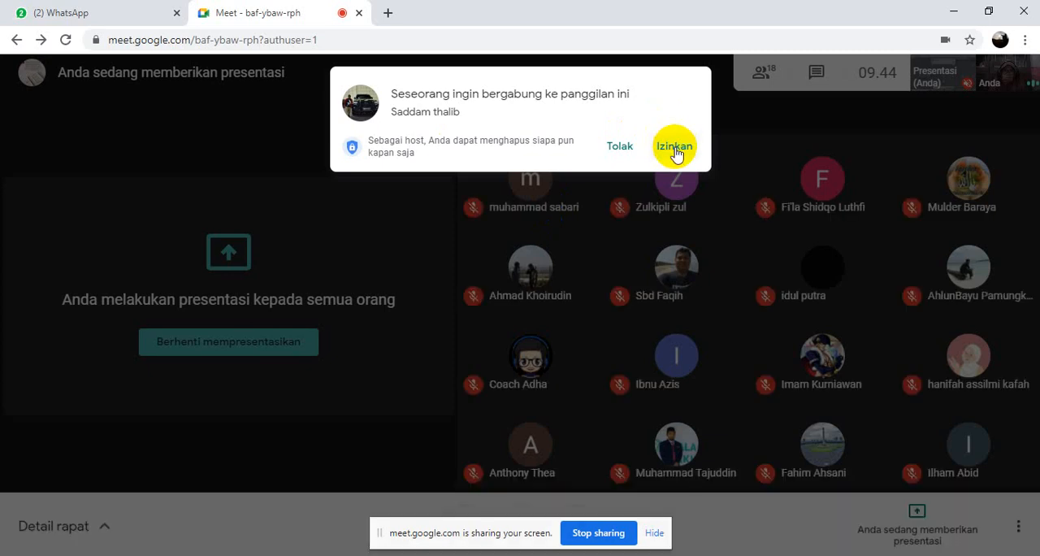
left_click(674, 147)
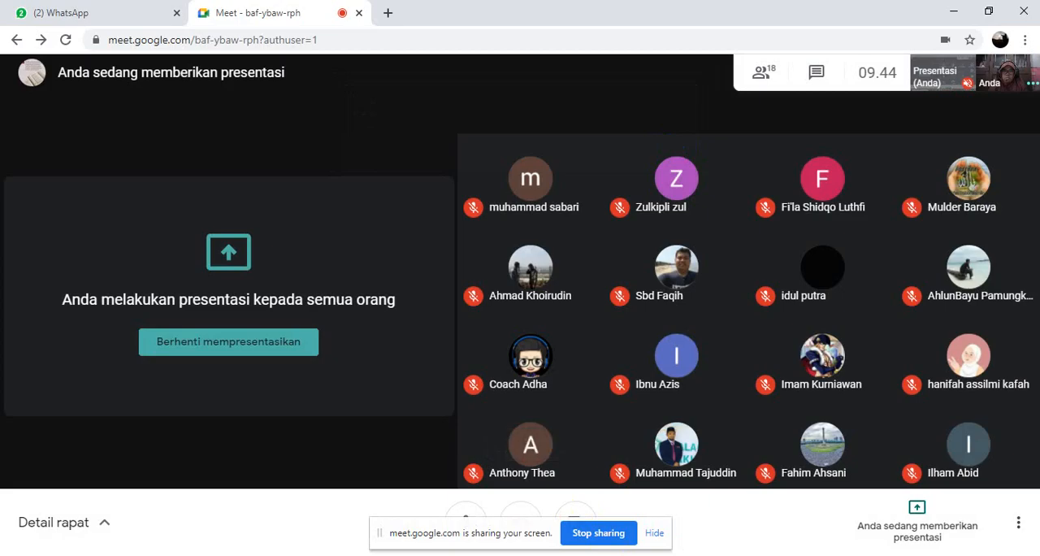
left_click(609, 554)
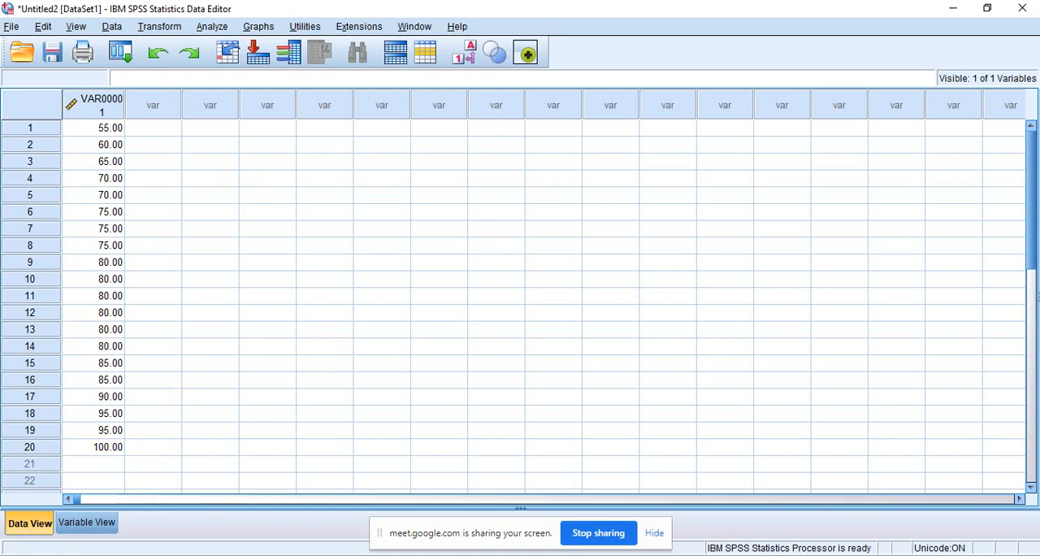
- Switch to Word and copy scores 1–10 from the "Nilai kelas control" table
mouse_move(580, 554)
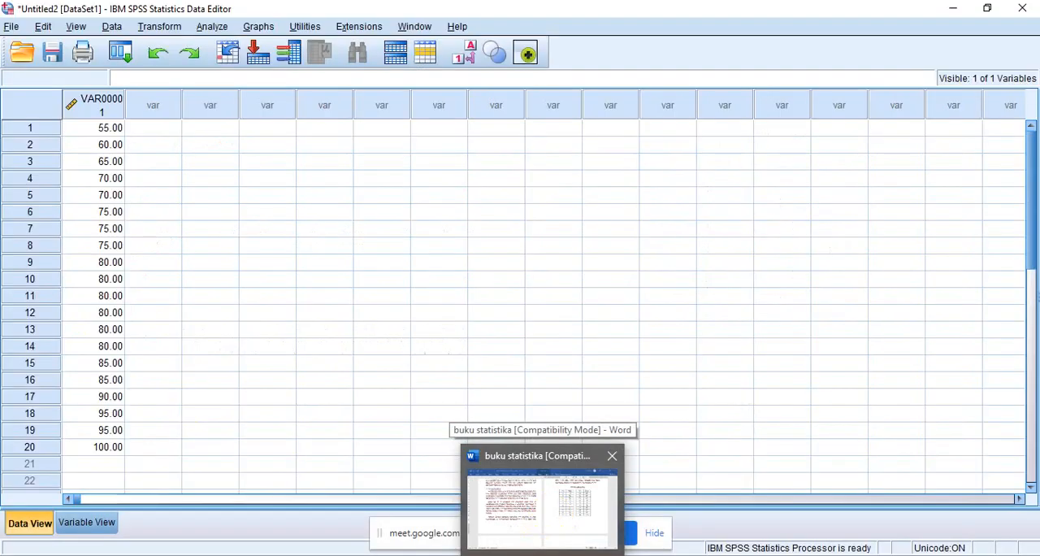
left_click(559, 520)
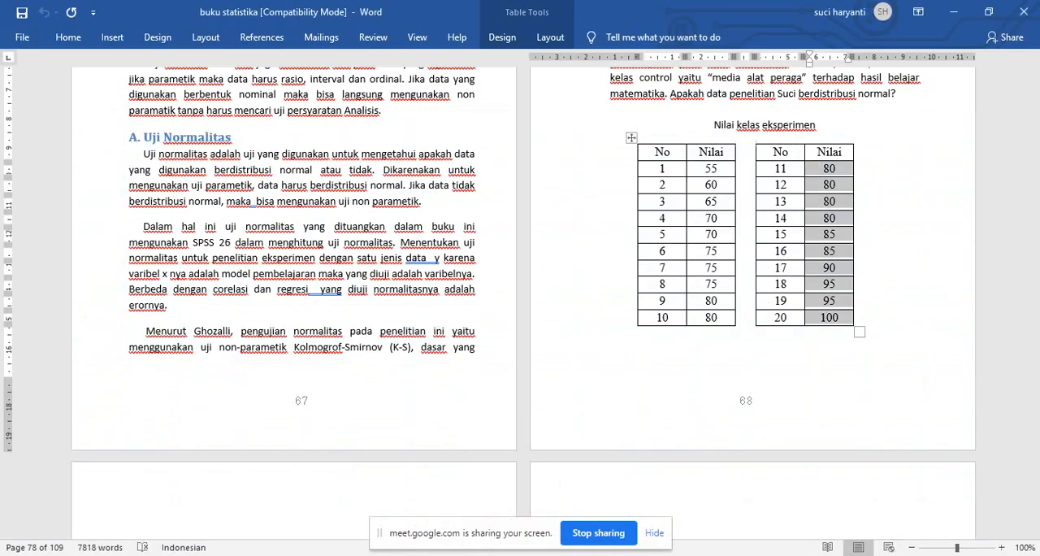
left_click(1033, 536)
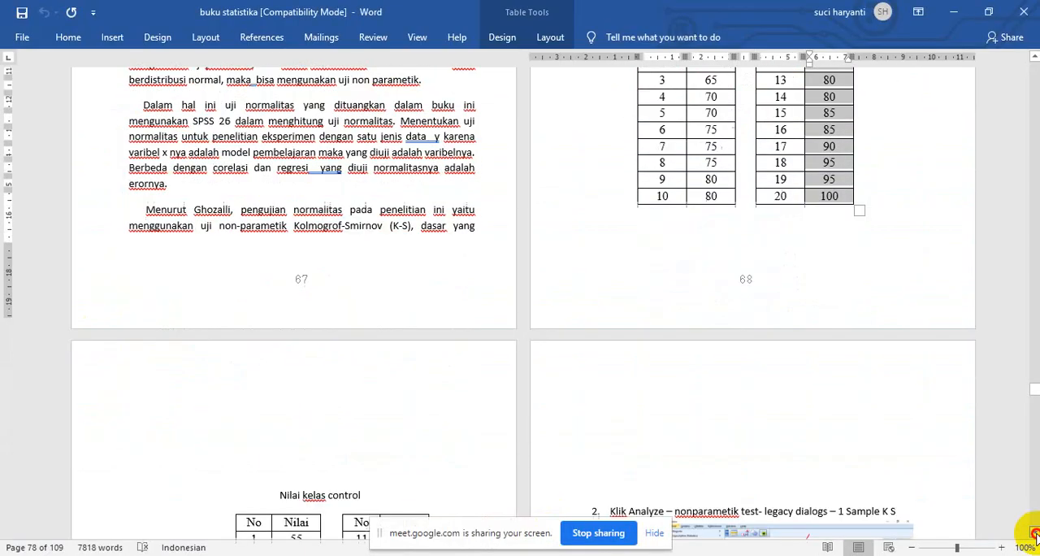
left_click(1034, 534)
left_click(1034, 534)
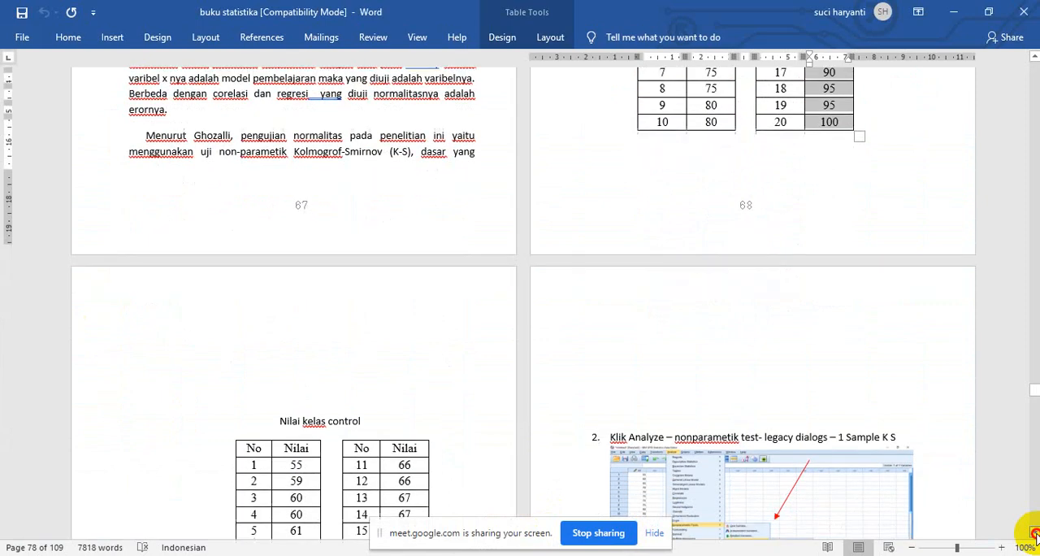
left_click(1033, 534)
left_click(1033, 535)
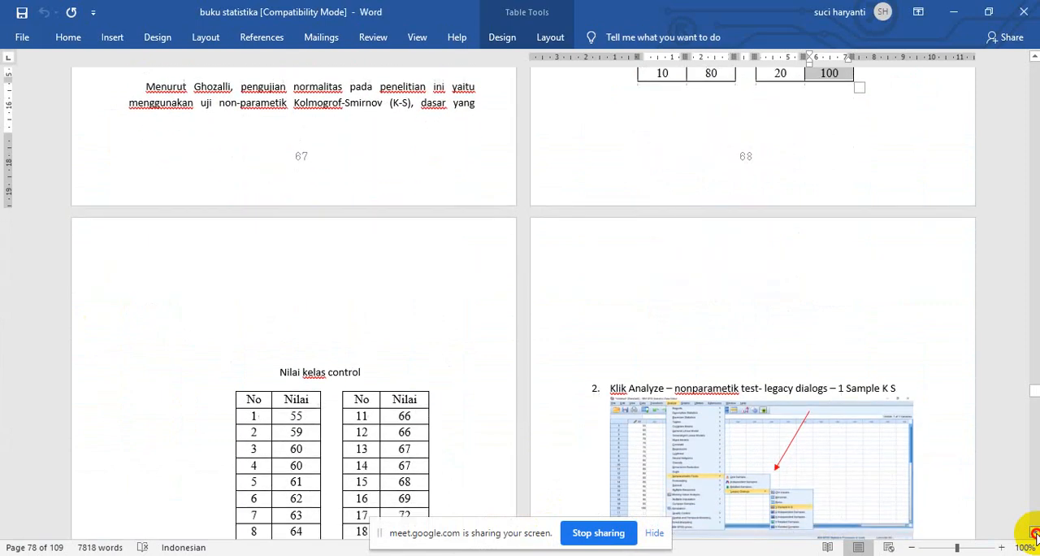
left_click(1033, 534)
left_click(1033, 535)
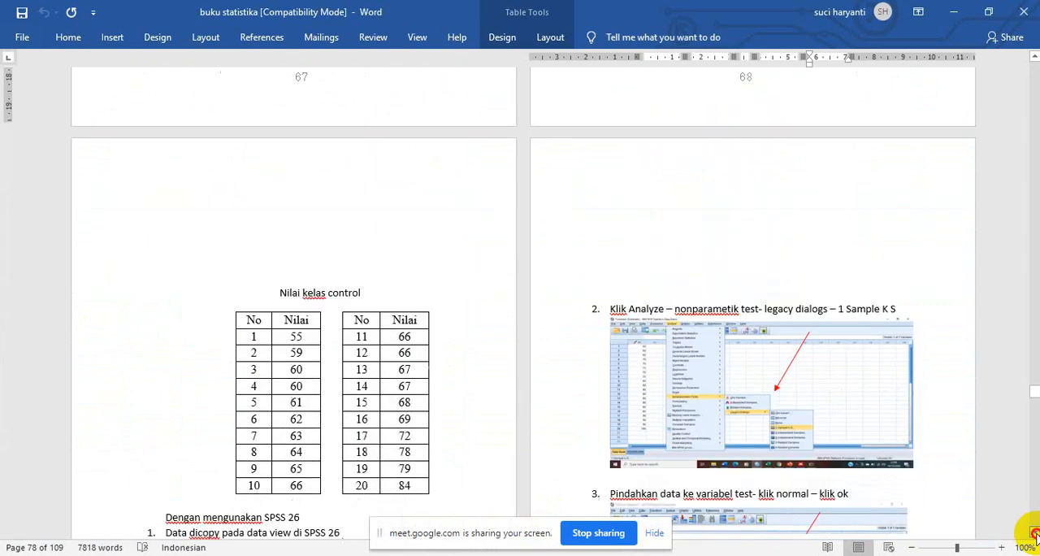
left_click(1033, 535)
left_click(1033, 535)
left_click(1034, 535)
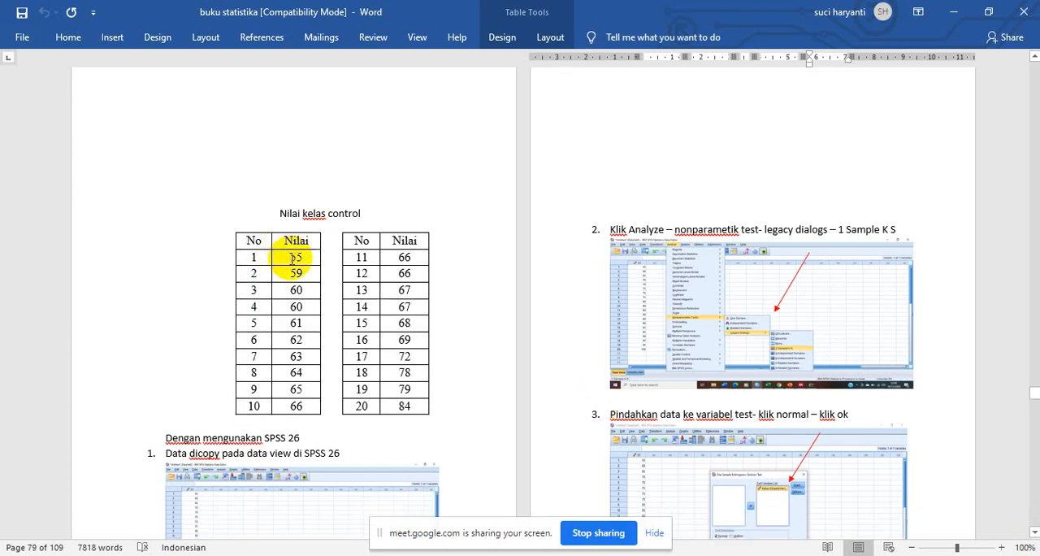
left_click_drag(284, 257, 307, 407)
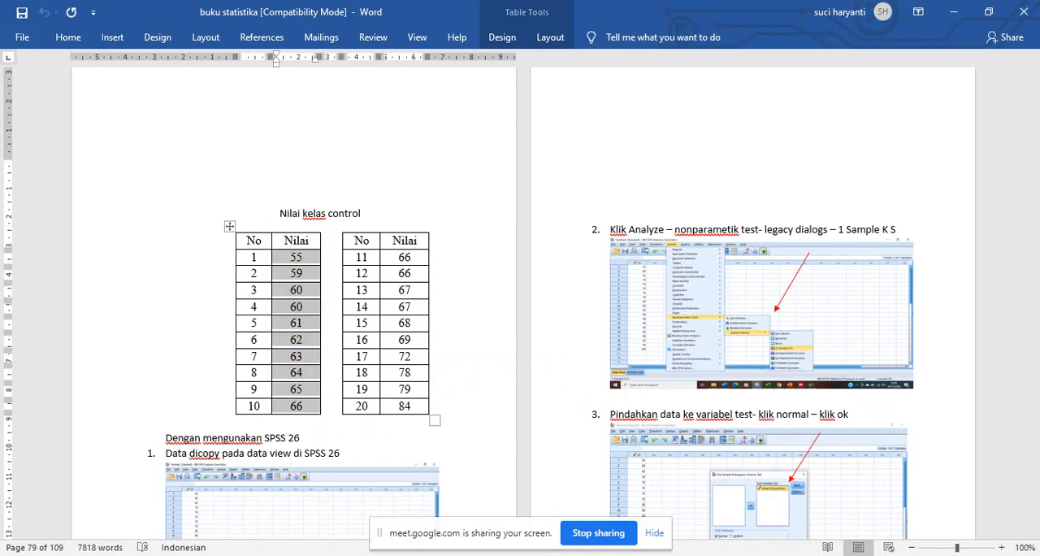
- Switch to SPSS and paste the copied control class scores into the second column from row 1
left_click(581, 506)
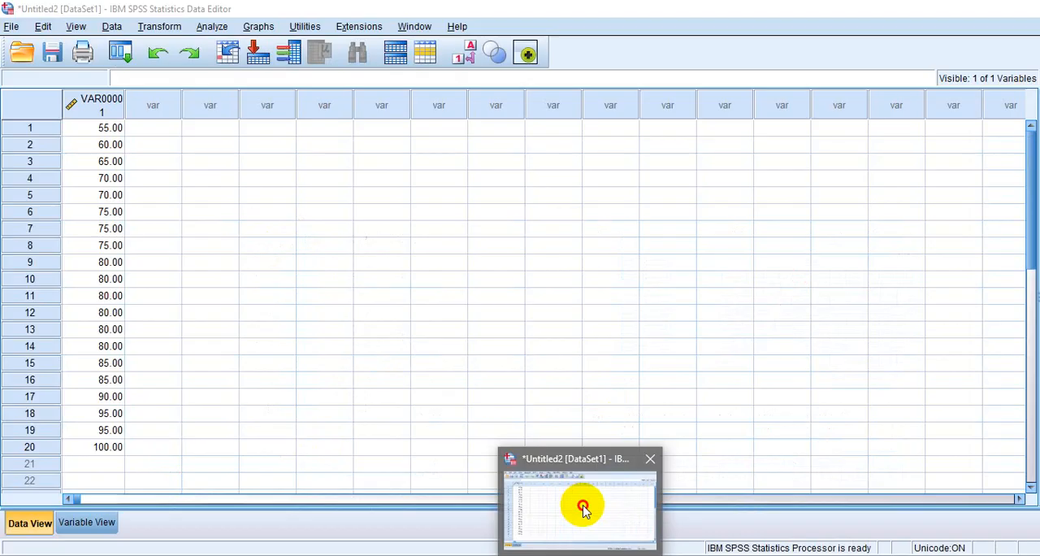
left_click(157, 127)
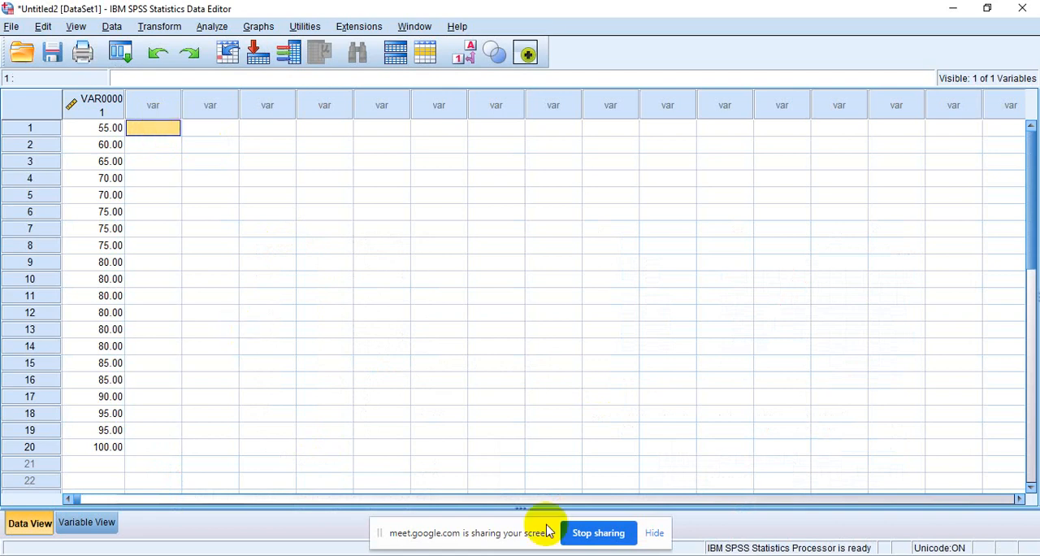
type("55.00 59.00 60.00 60.00 61.00 62.00 63.00 64.00 65.00 66.00")
- Copy control class scores 11–20 from Word and paste them into the second SPSS column from row 11
mouse_move(582, 554)
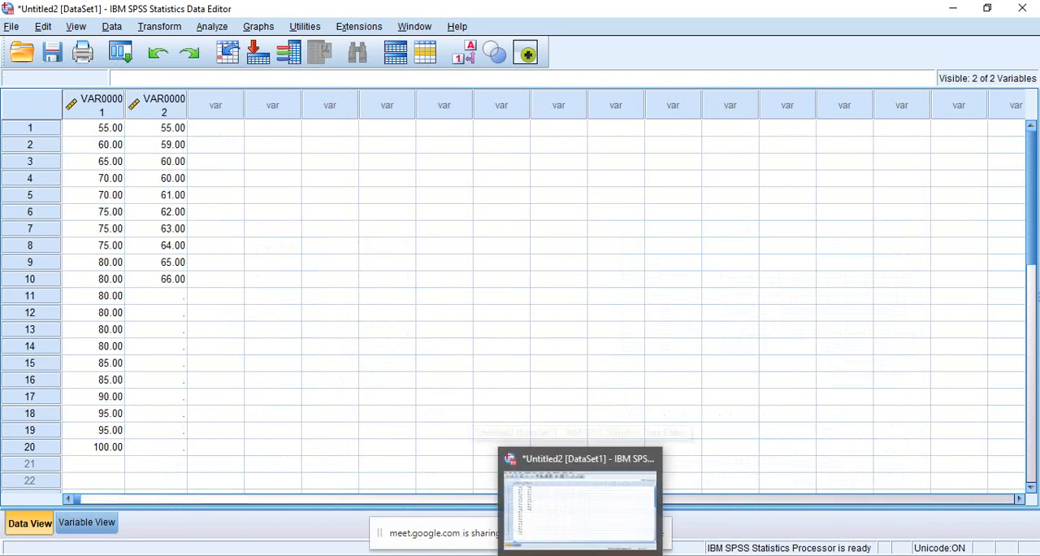
left_click(581, 507)
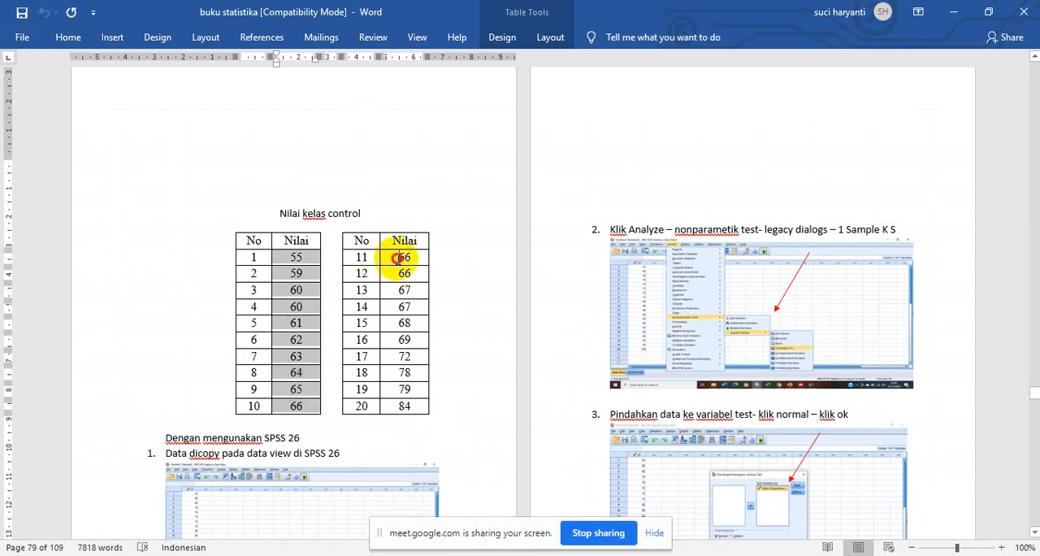
left_click_drag(406, 257, 403, 406)
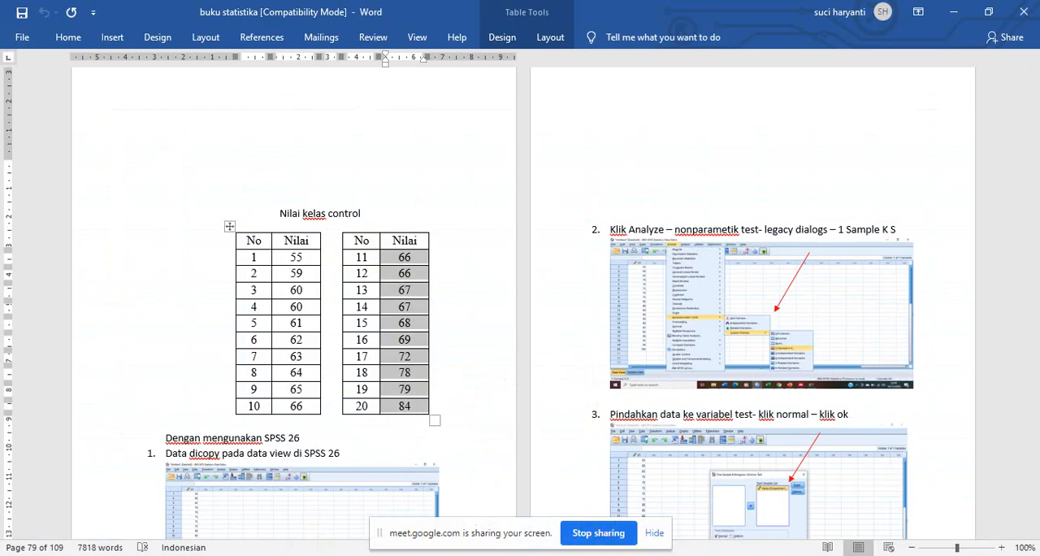
left_click(582, 554)
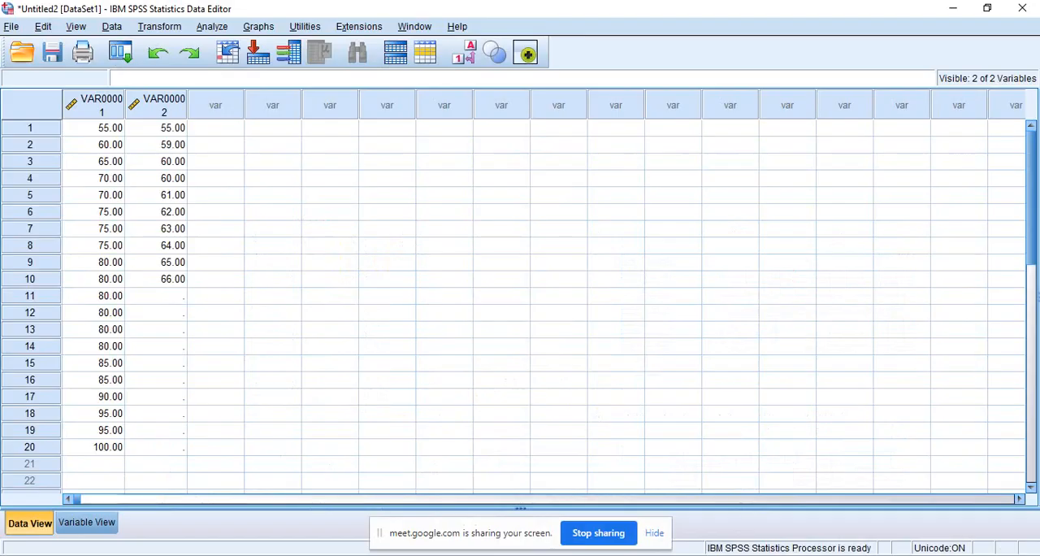
left_click(158, 301)
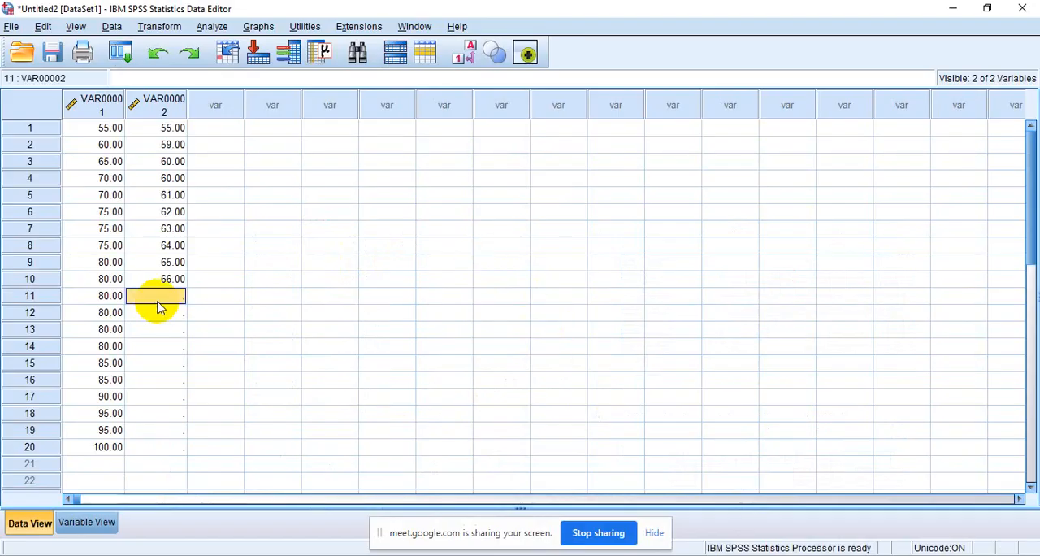
type("66.00 66.00 67.00 67.00 68.00 69.00 72.00 78.00 79.00 84.00")
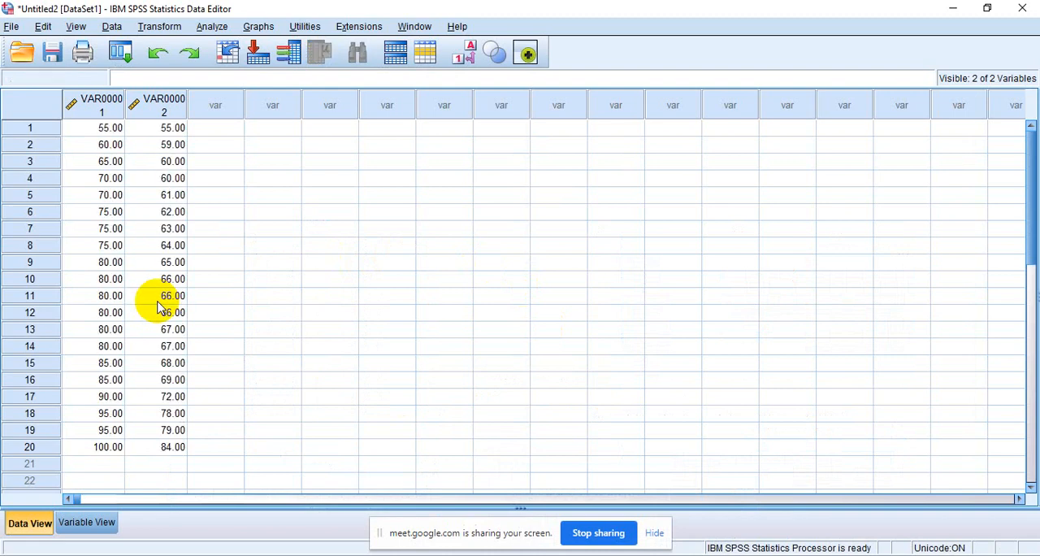
- Show the variable definitions of the dataset
left_click(88, 522)
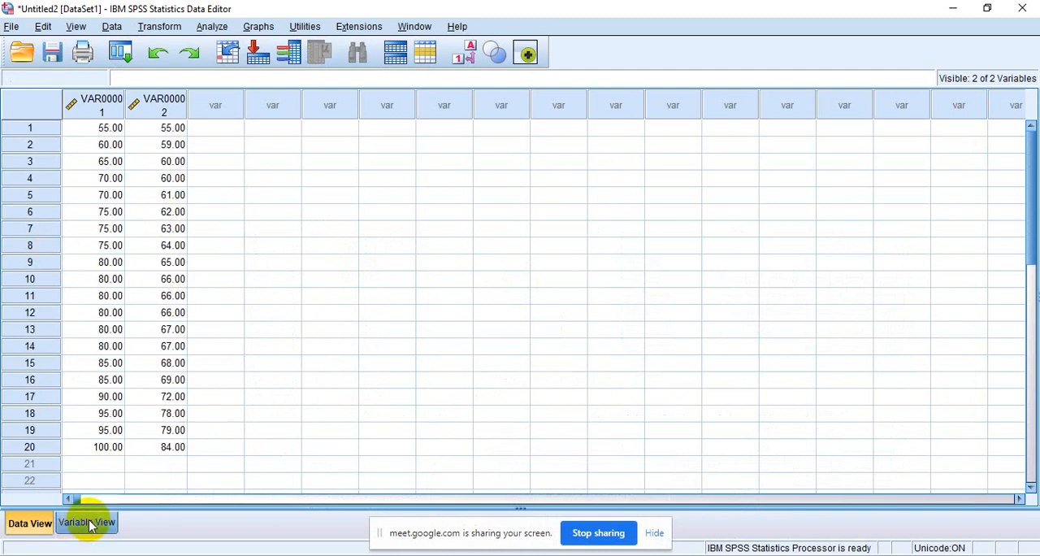
left_click(88, 522)
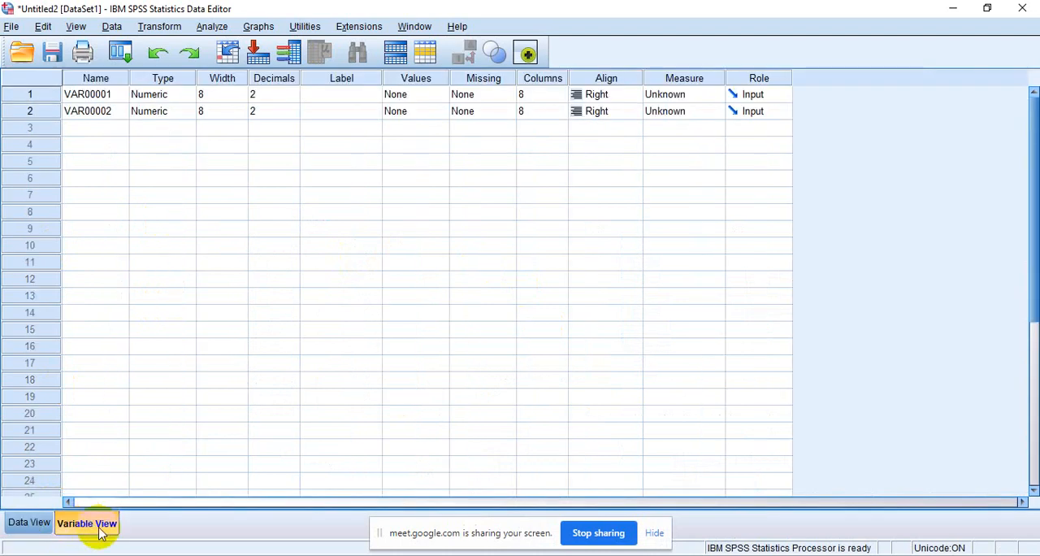
- Name the first variable x1
left_click(92, 94)
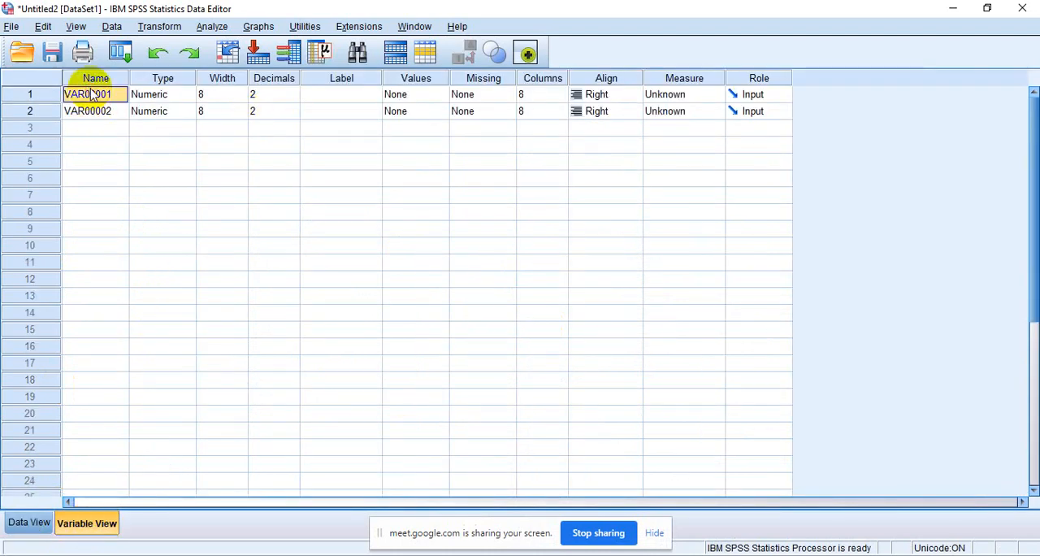
type("x1")
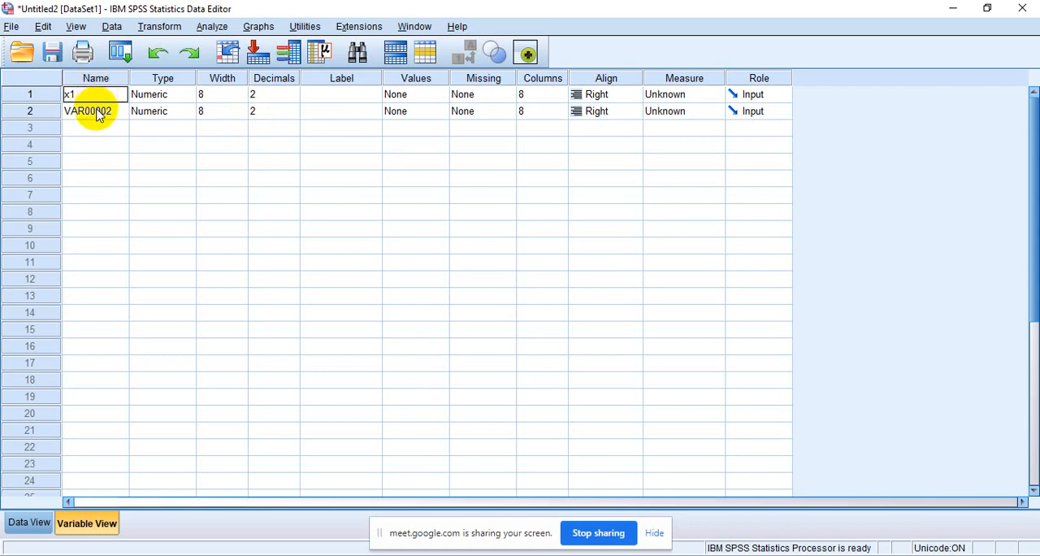
left_click(97, 114)
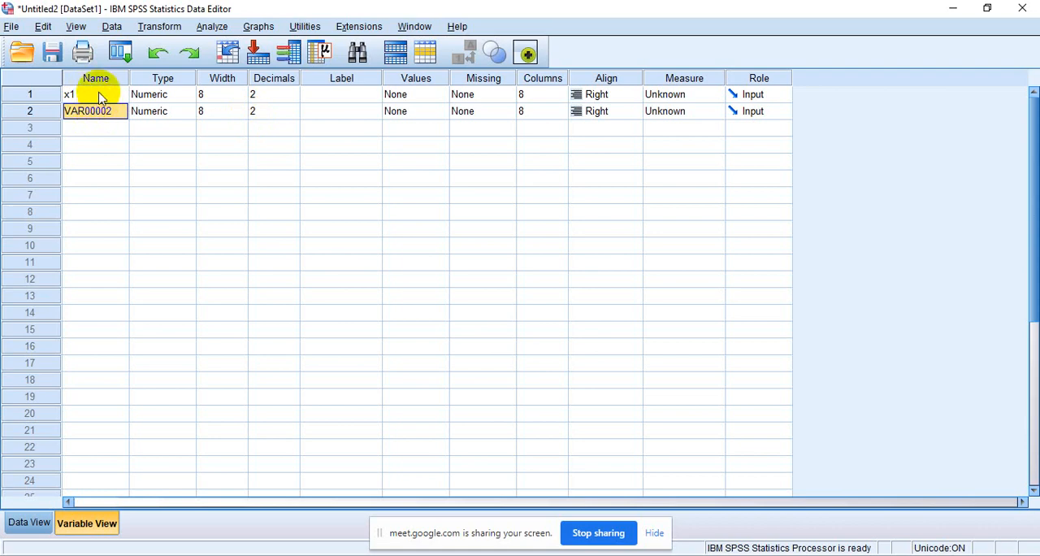
left_click(94, 95)
left_click(98, 113)
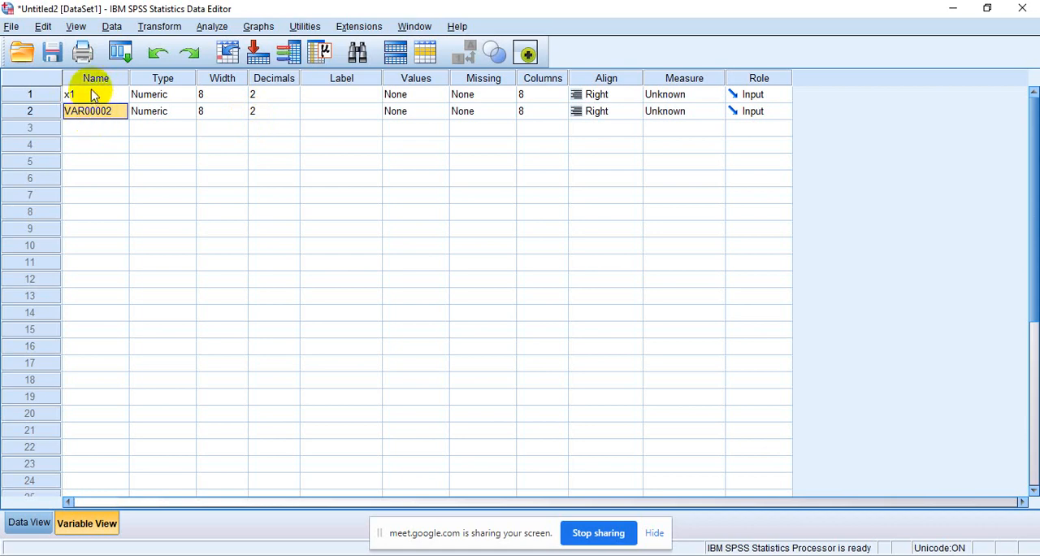
- Rename the first variable E and the second variable K
left_click(93, 95)
key("BackSpace")
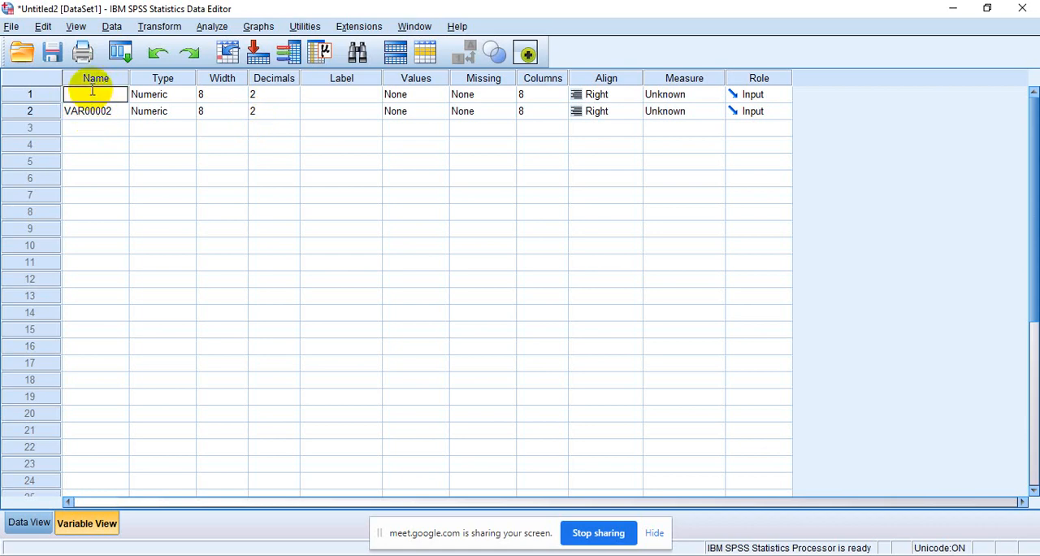
type("e")
key("BackSpace")
type("E")
left_click(94, 112)
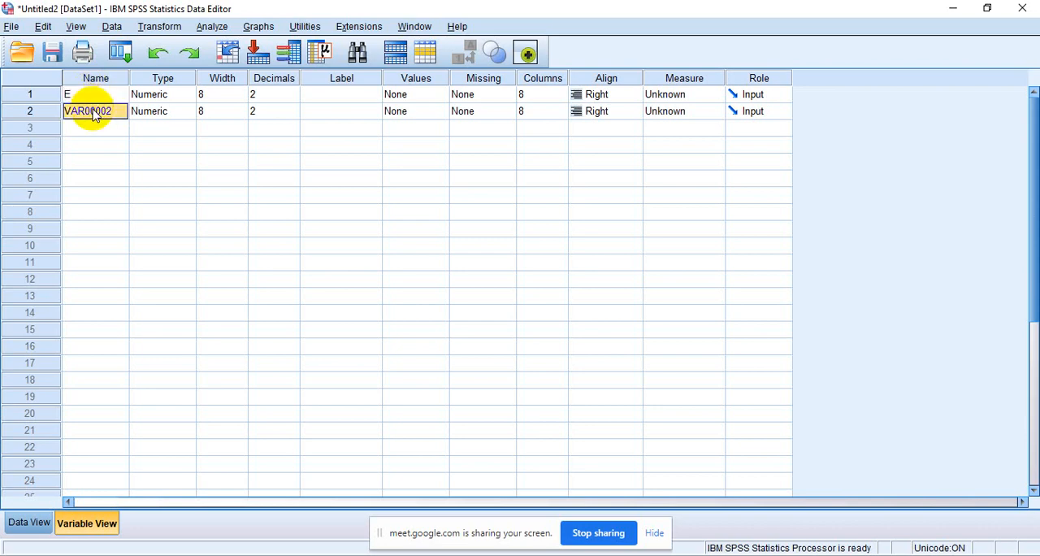
key("BackSpace")
type("K")
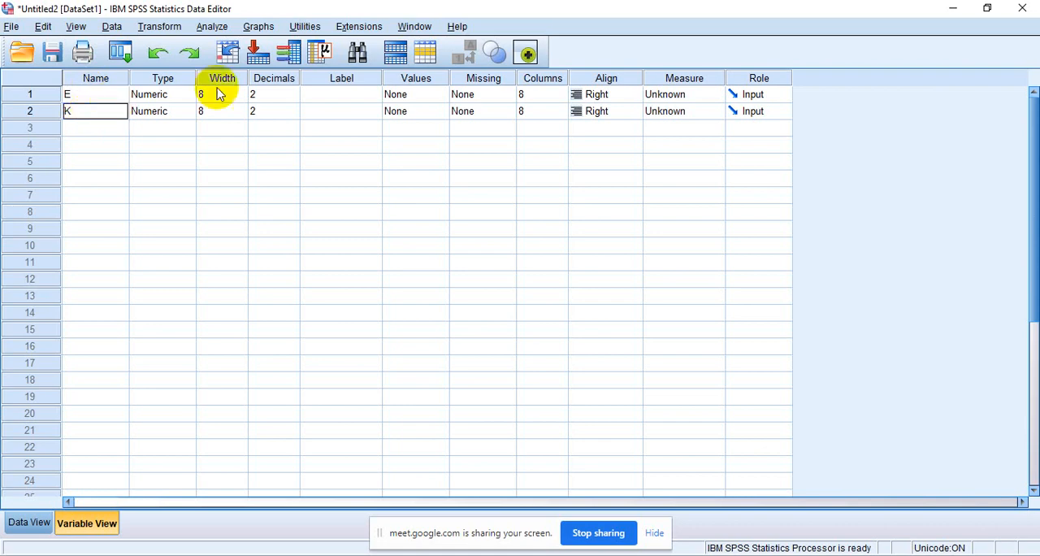
- Label variable E as KELAS KESPERIMEN and variable K as KELAS KONTROL
left_click(318, 94)
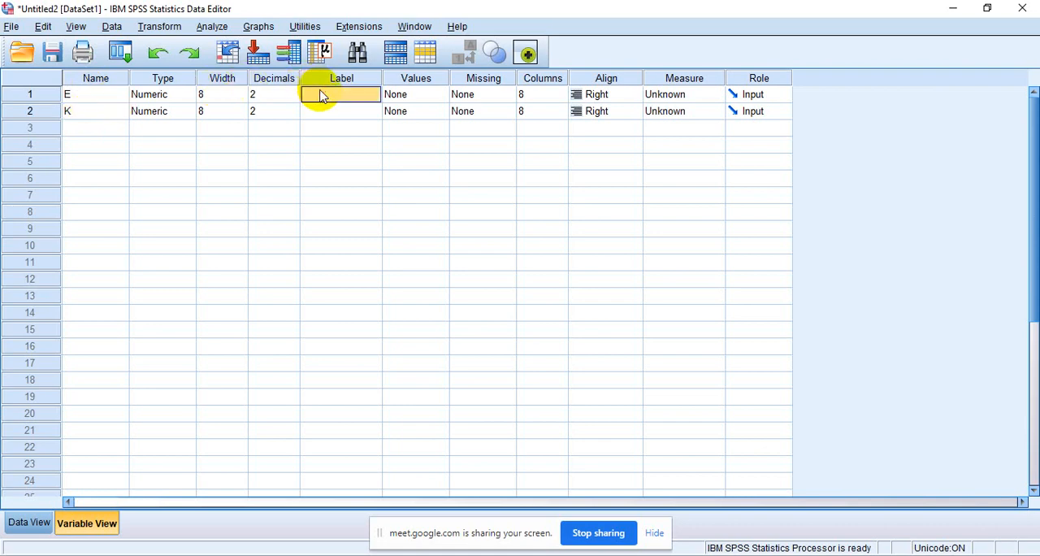
type("KELAS")
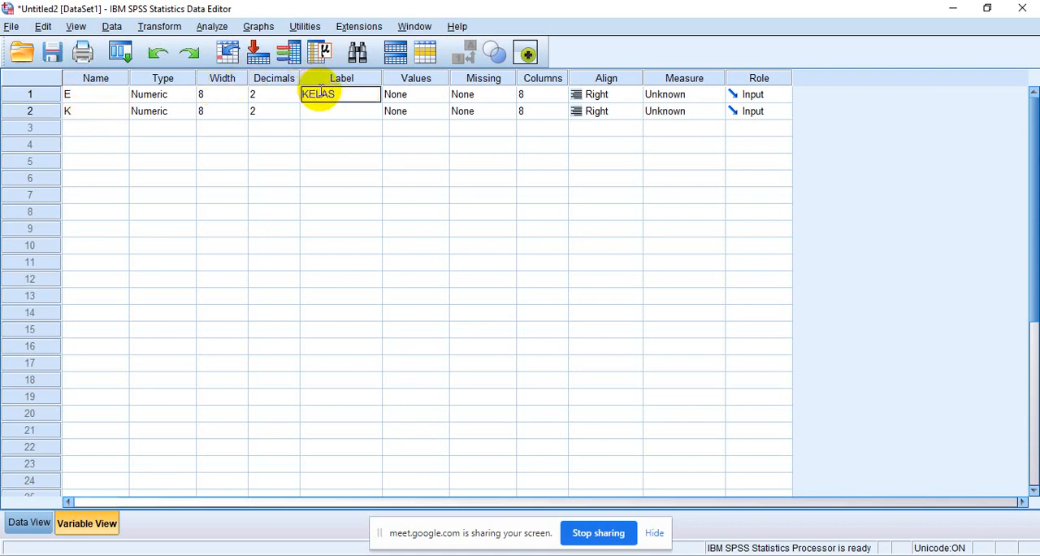
type(" EKSPERIMEN")
left_click(328, 116)
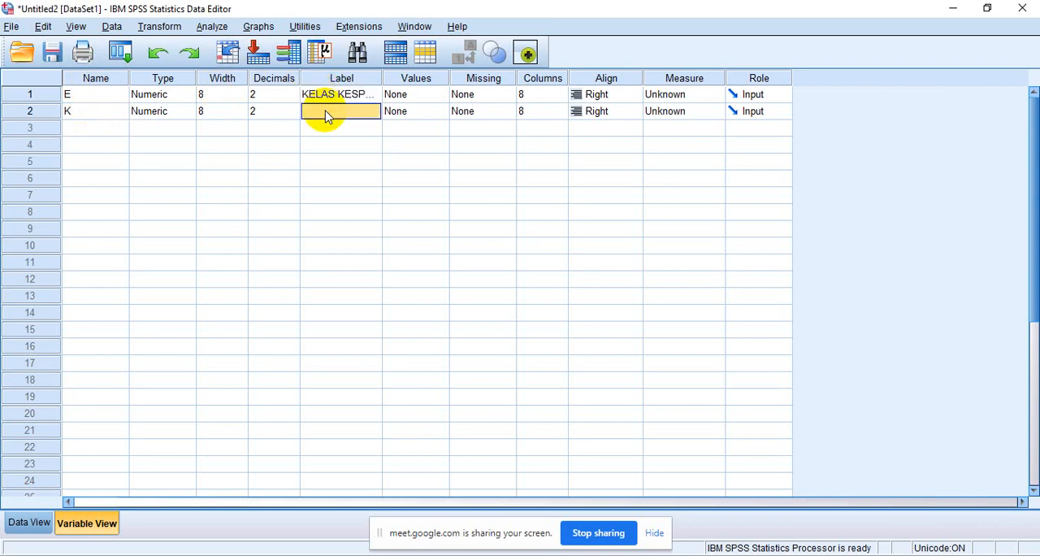
type("KELAS KONTROL")
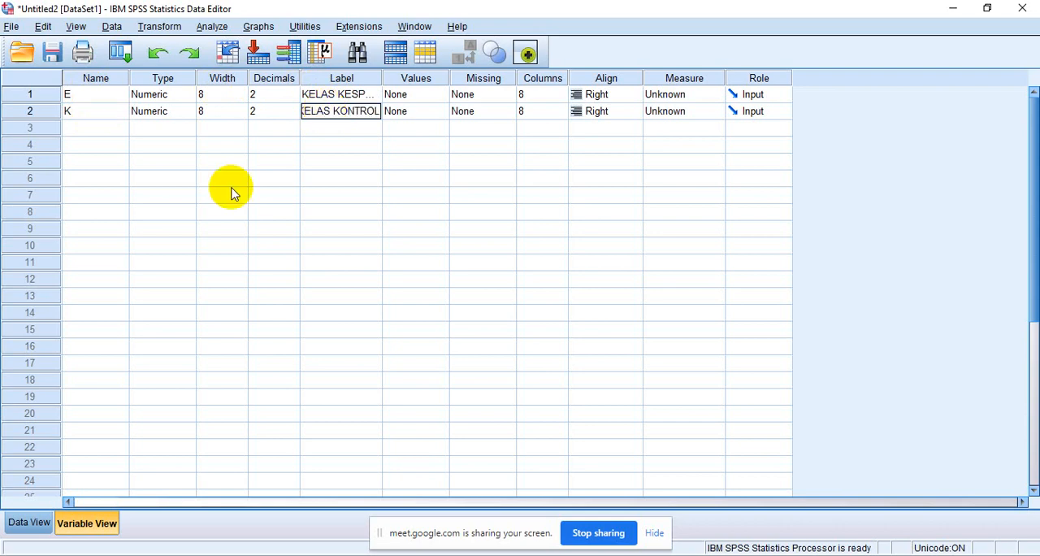
- Return to the data view and open the legacy nonparametric 1-Sample K-S test
left_click(29, 524)
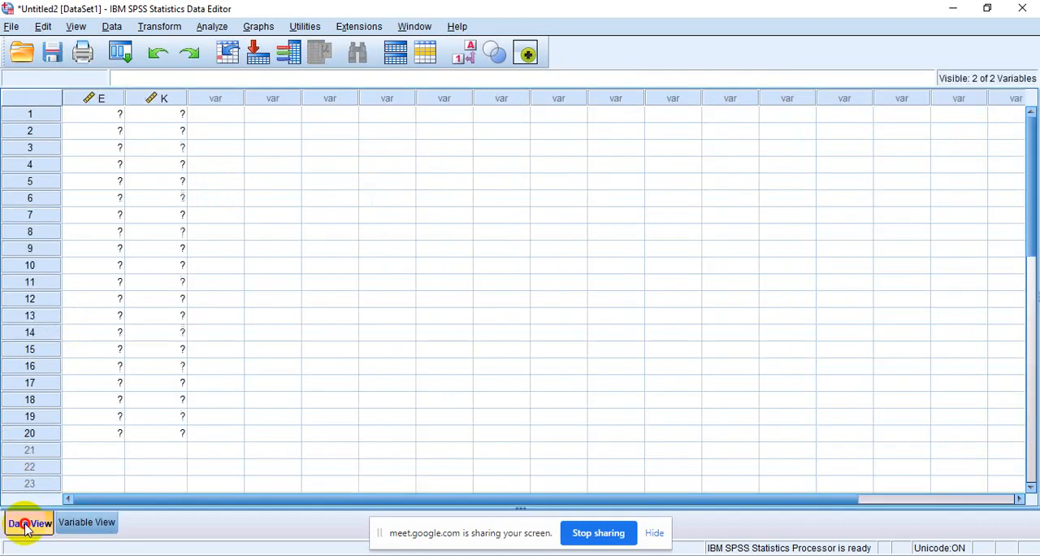
left_click(213, 27)
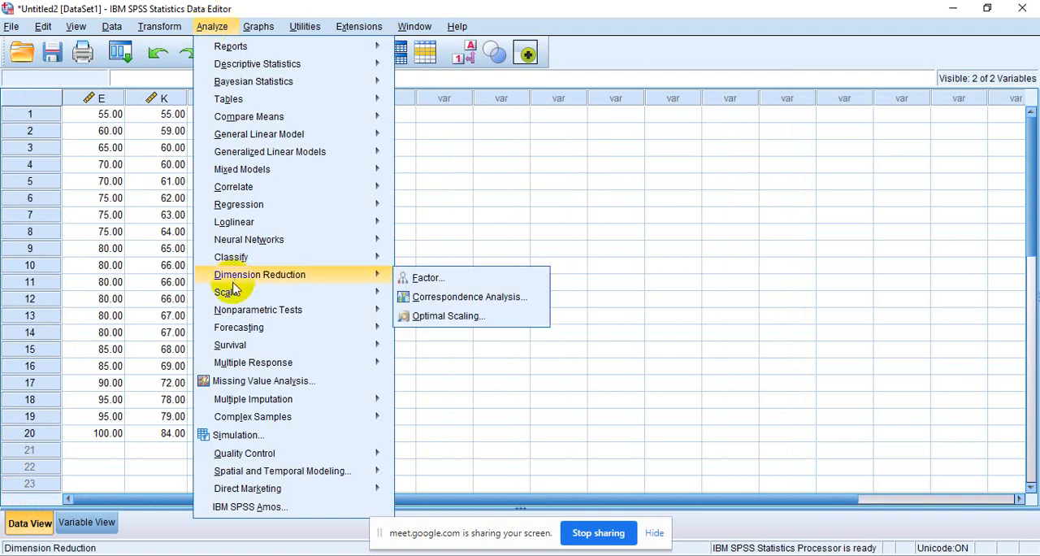
mouse_move(240, 316)
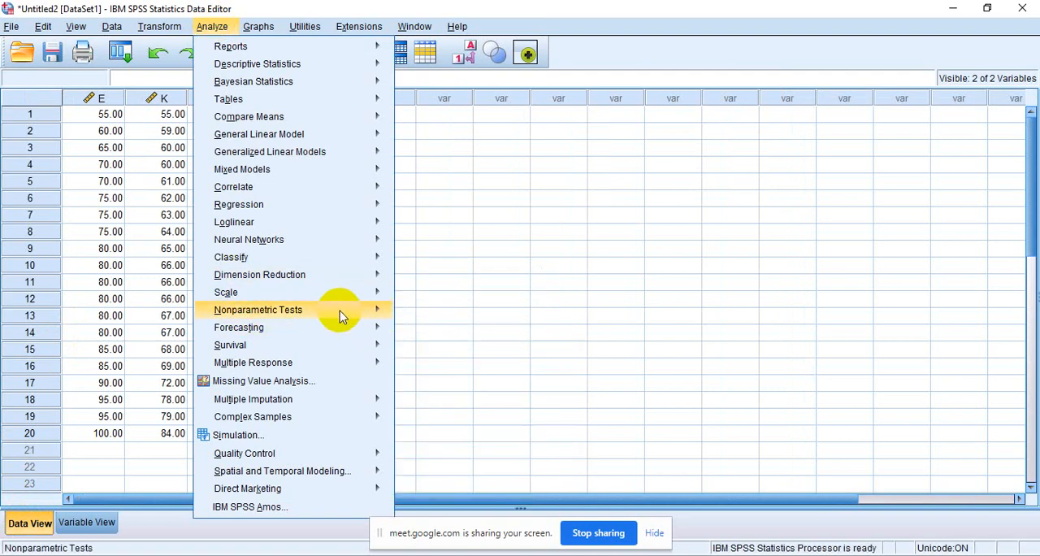
mouse_move(448, 372)
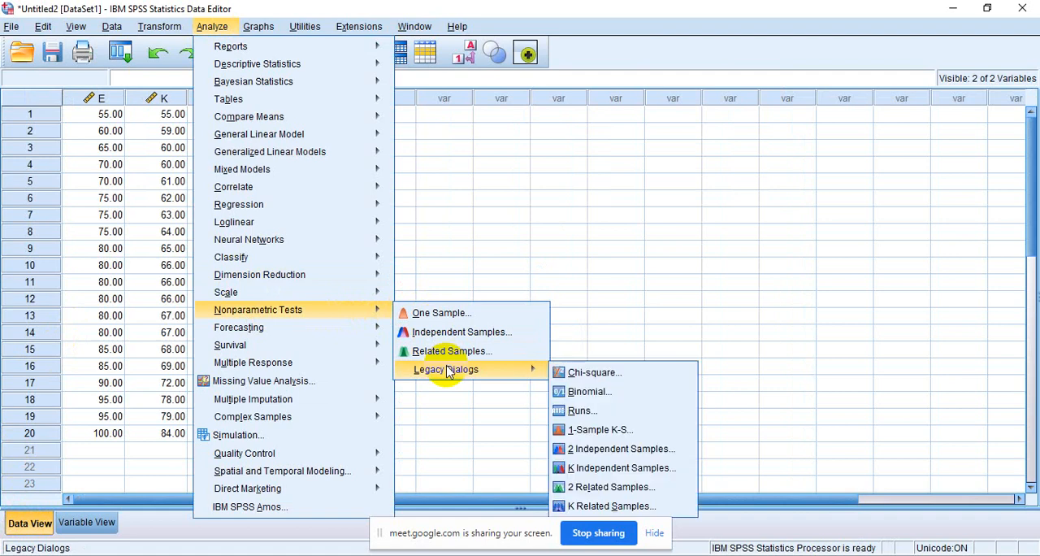
left_click(617, 439)
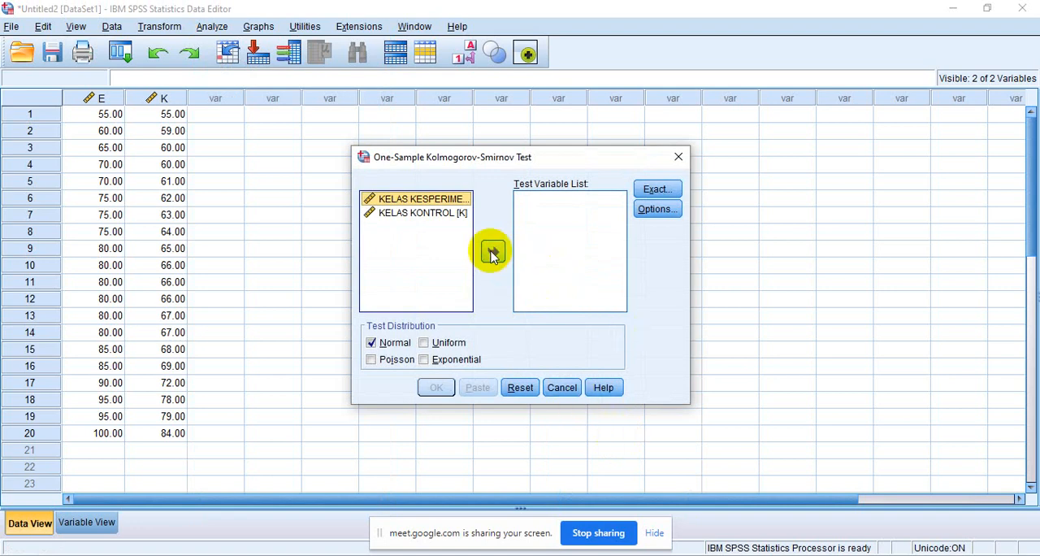
- Add both class variables to the test variables, dismiss the battery notice and run the test with the Normal distribution
key("shift+Down")
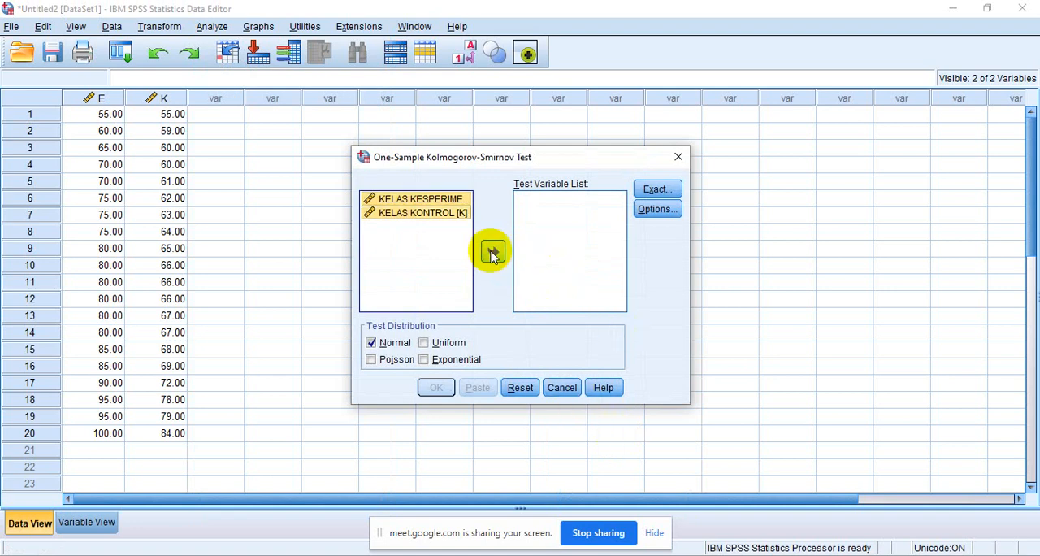
left_click(492, 253)
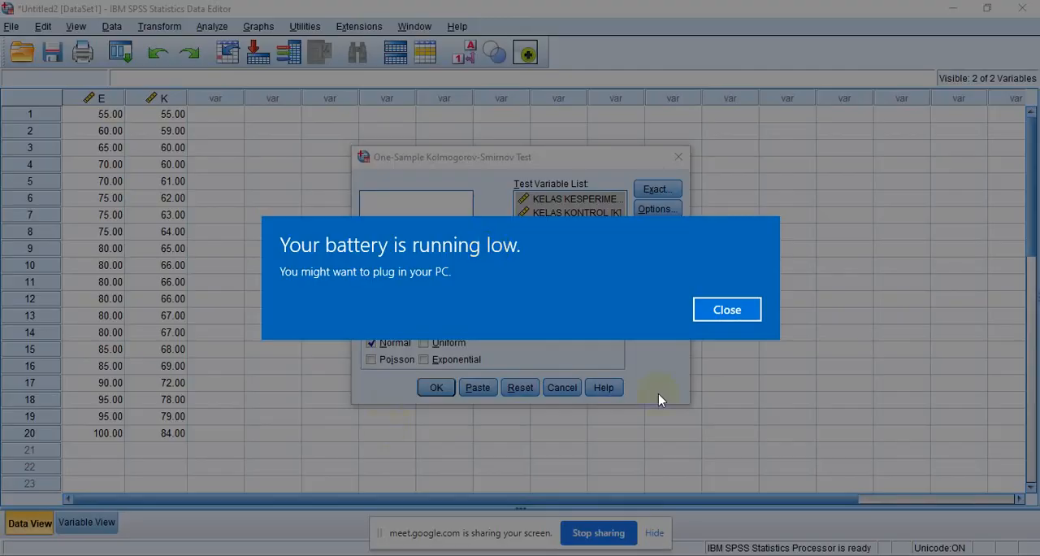
left_click(736, 311)
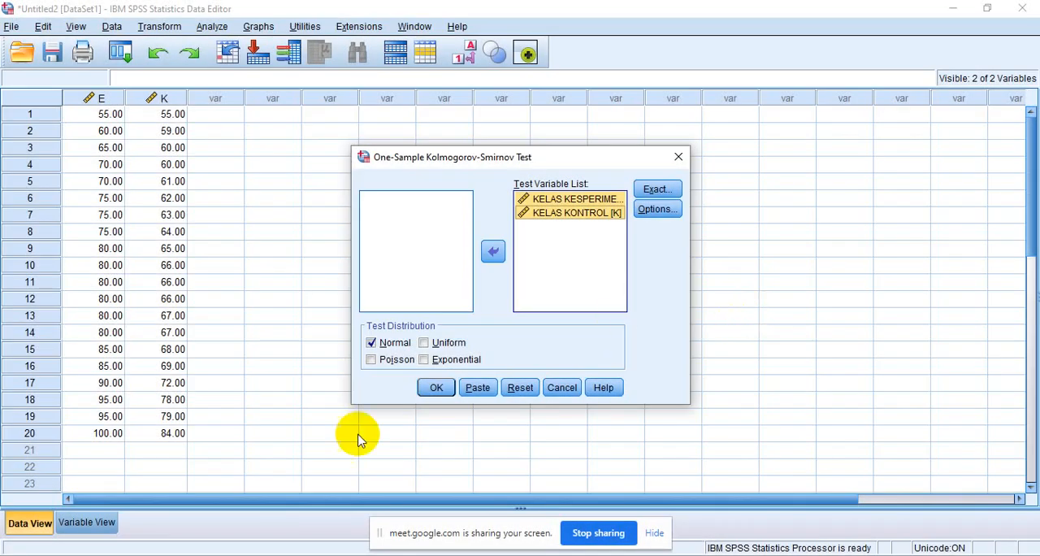
left_click(434, 387)
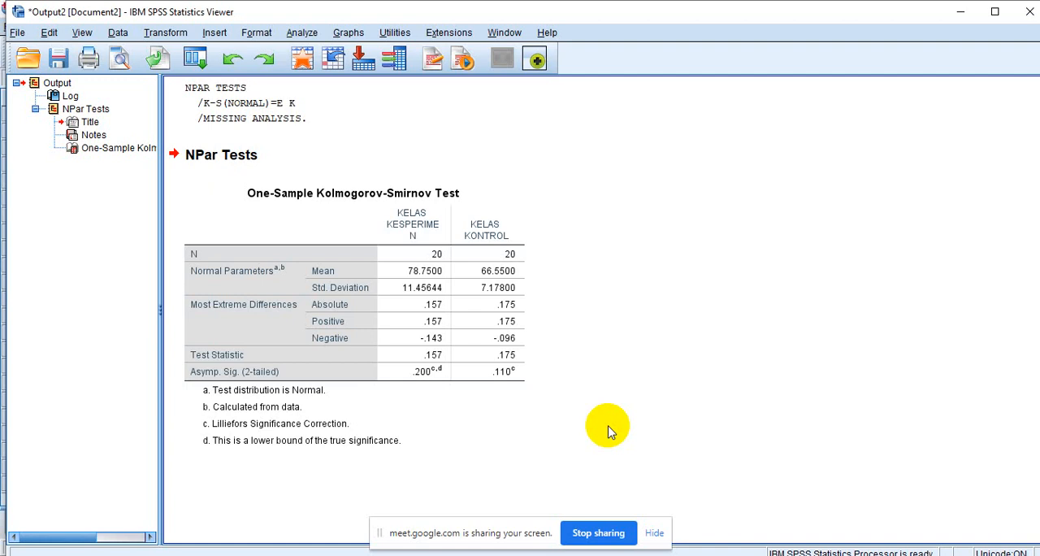
- Review the Kolmogorov-Smirnov output, then switch to the Word book and examine its One-Sample Kolmogorov-Smirnov Test tables for both classes
left_click(255, 445)
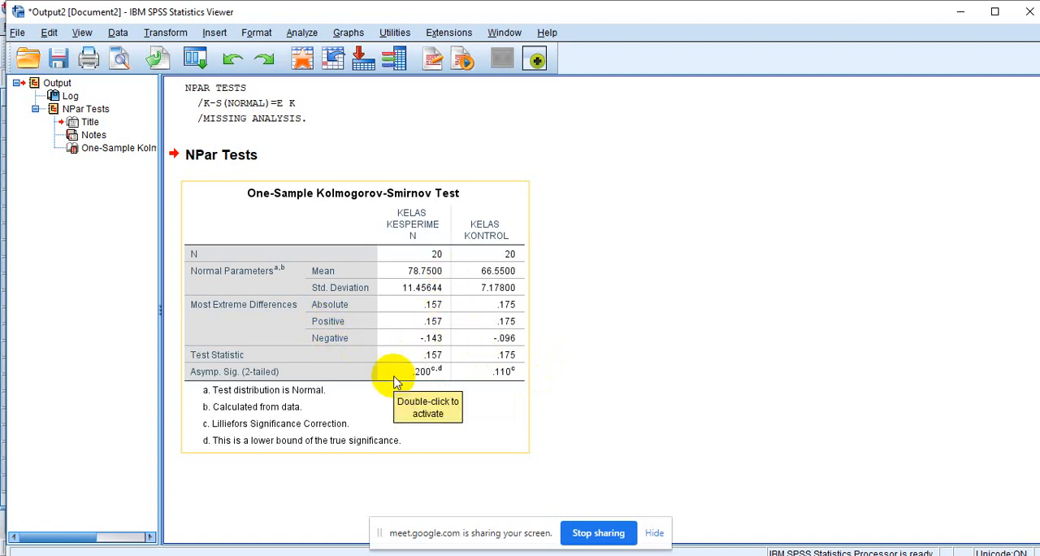
left_click(591, 468)
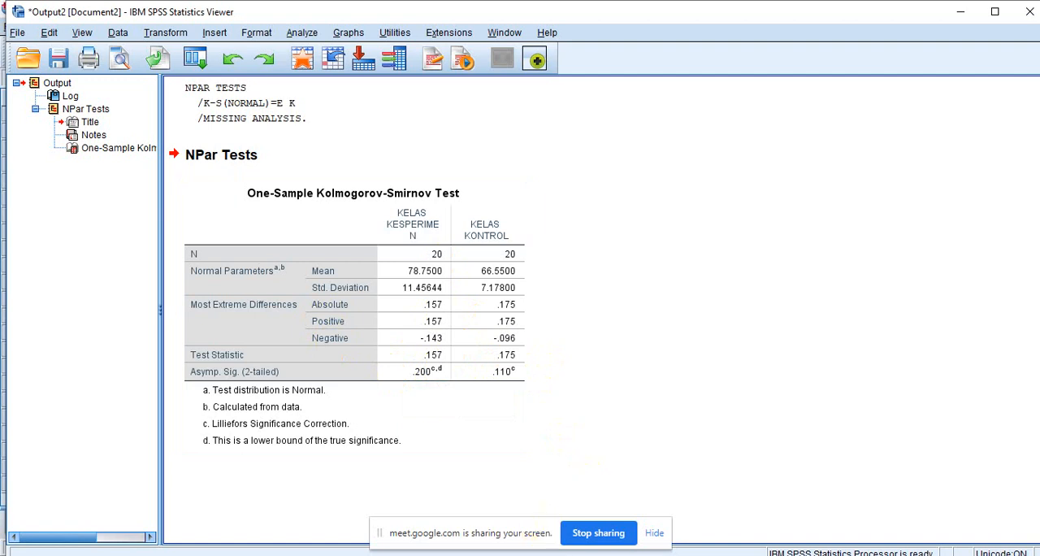
mouse_move(580, 554)
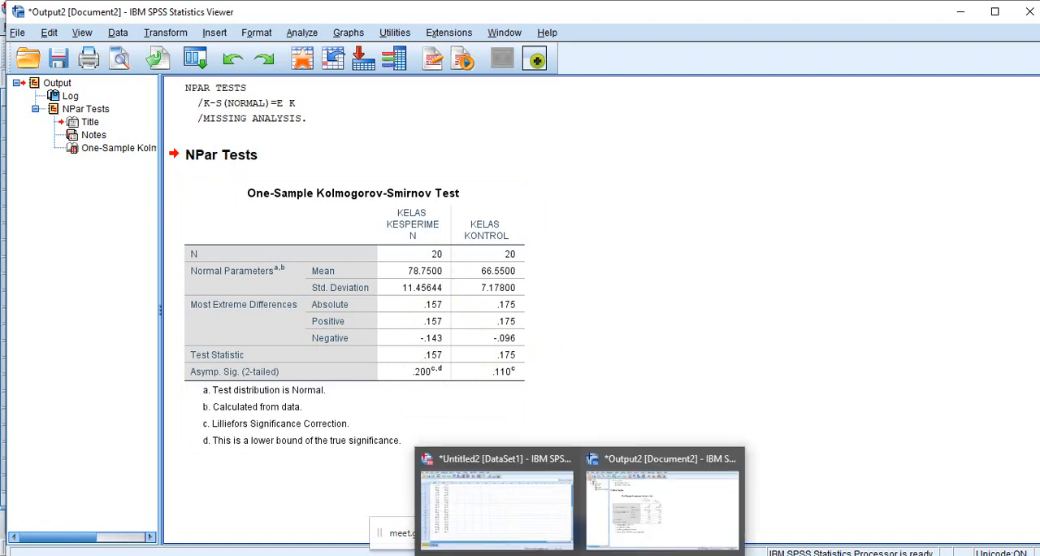
mouse_move(543, 555)
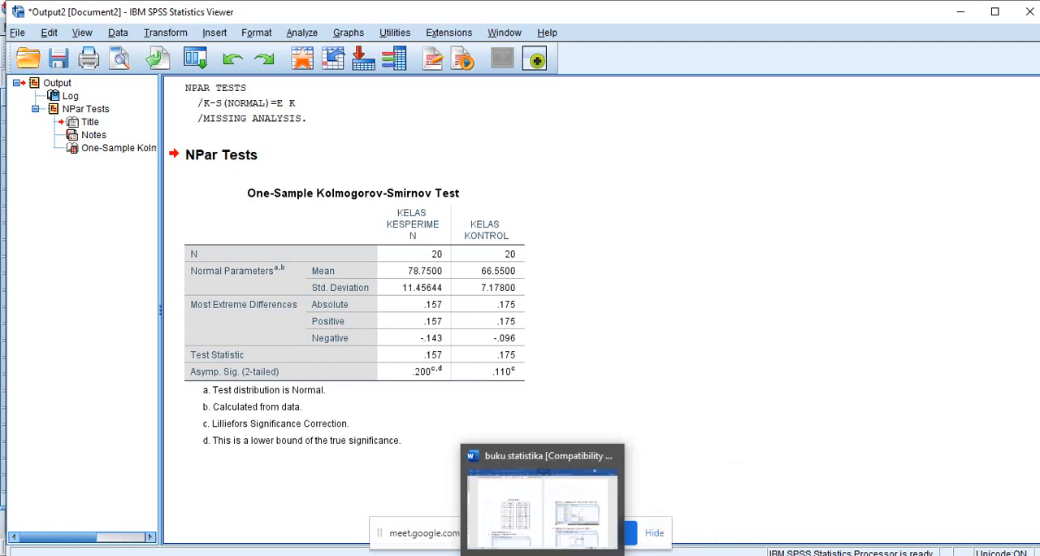
left_click(543, 504)
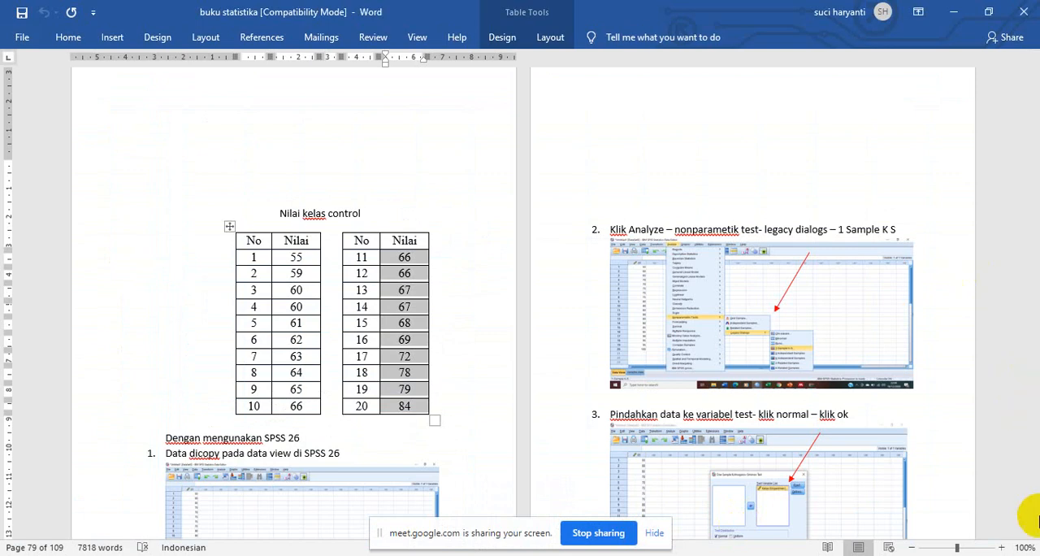
left_click(1034, 534)
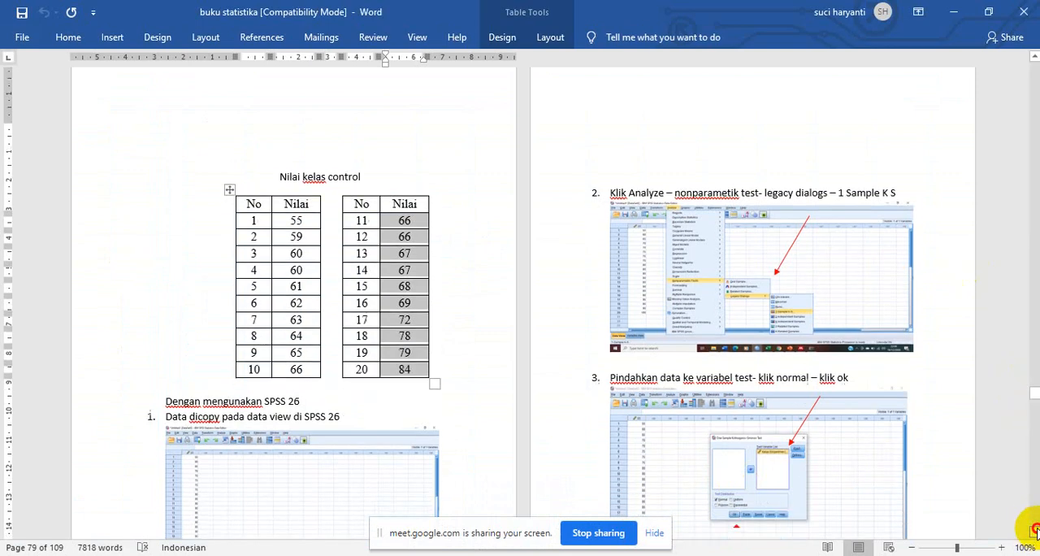
left_click(1034, 533)
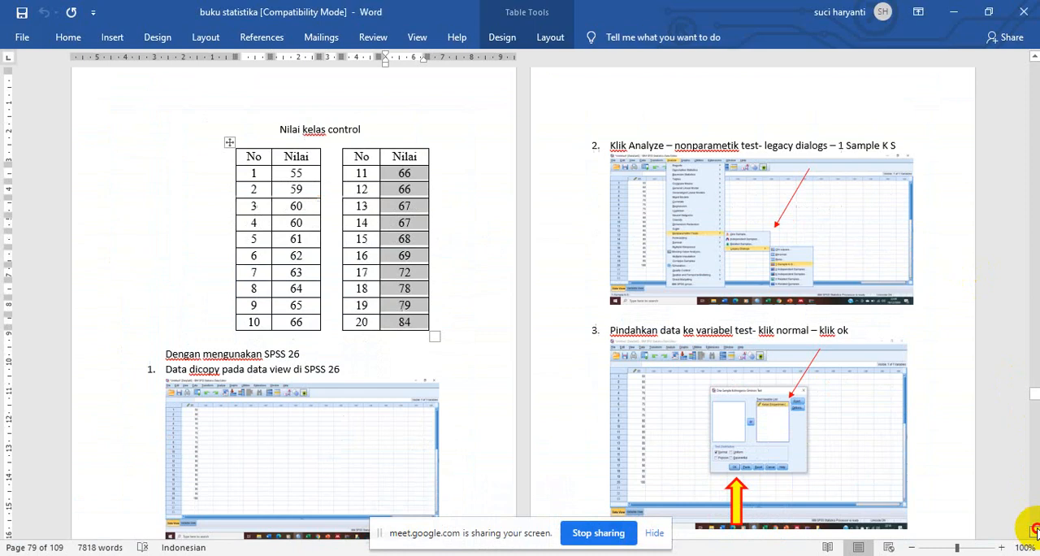
left_click(1034, 534)
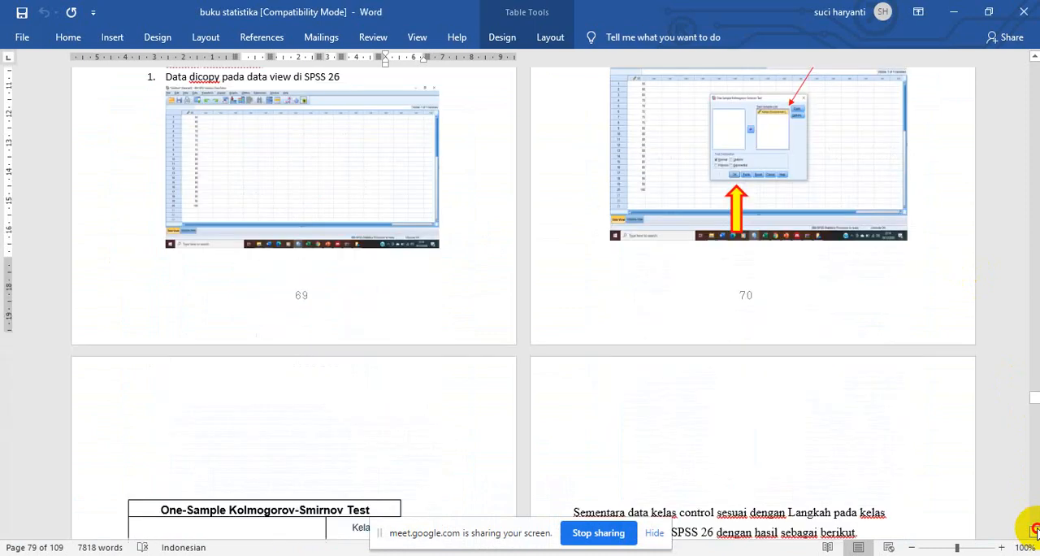
scroll(1025, 456, "down", 3)
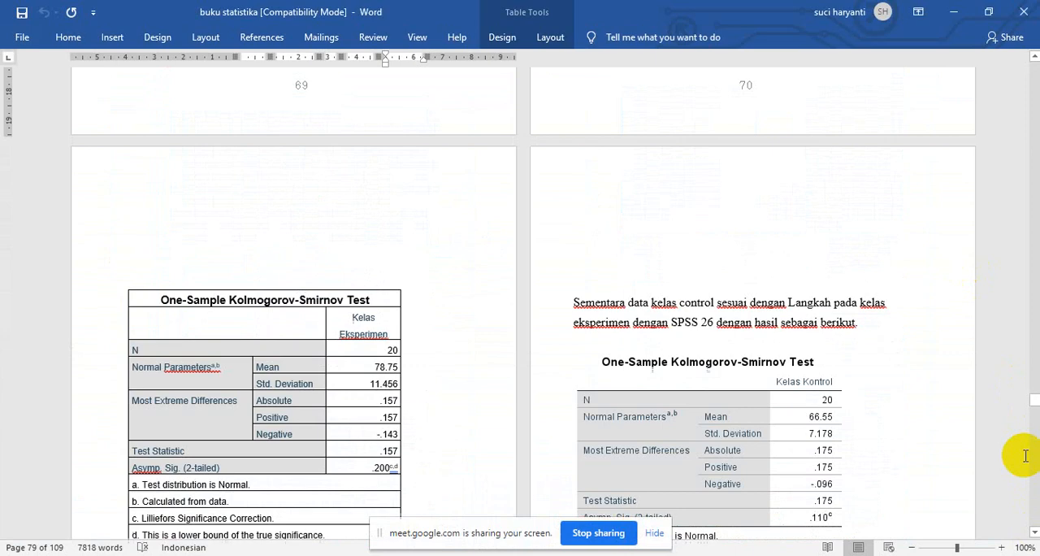
- Go to the "B. Uji Homogenitas" section of the book and read its introduction and SPSS example
left_click(1033, 404)
left_click_drag(1034, 404, 1033, 409)
left_click_drag(1034, 415, 1034, 435)
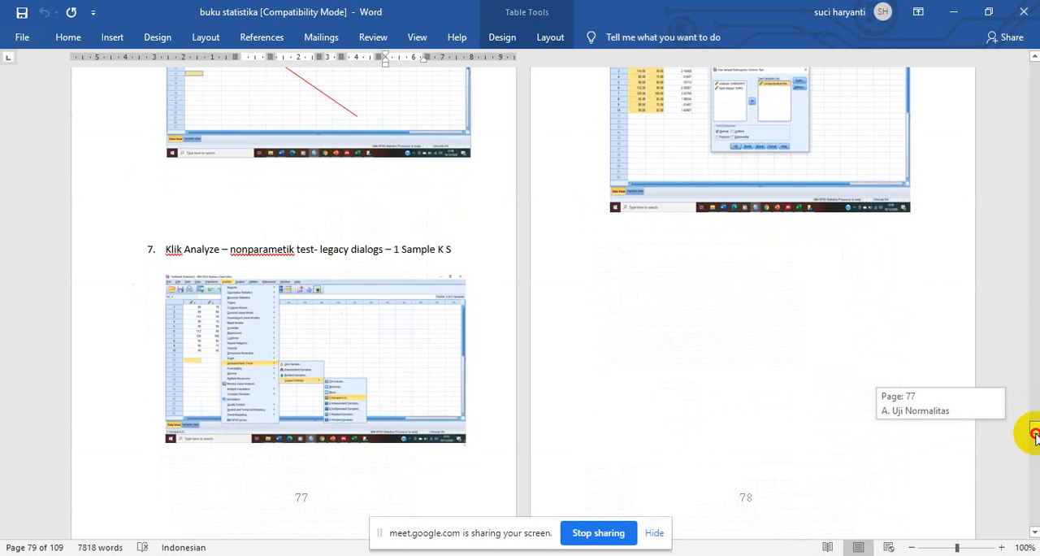
left_click_drag(1034, 437, 1035, 444)
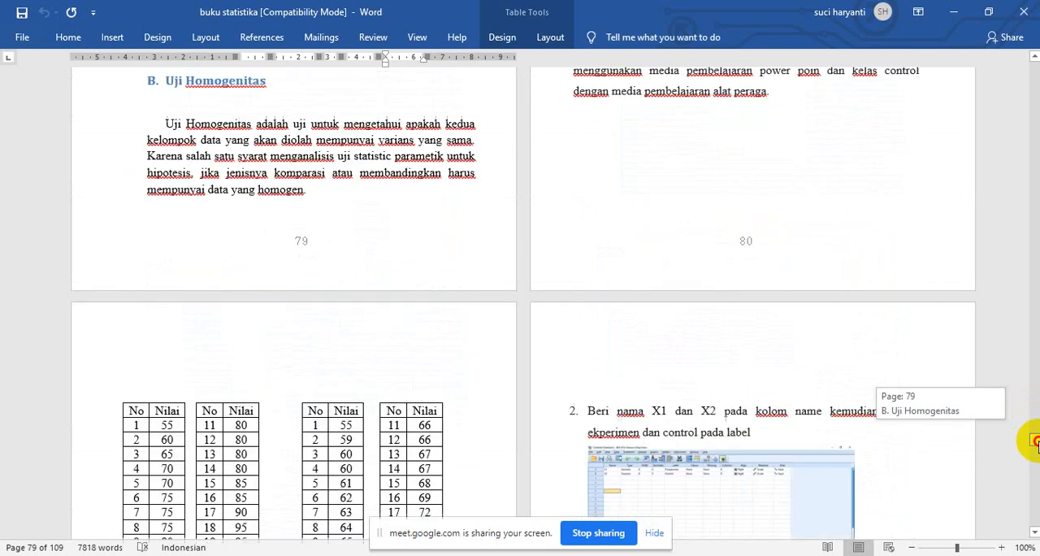
left_click_drag(1037, 441, 1037, 443)
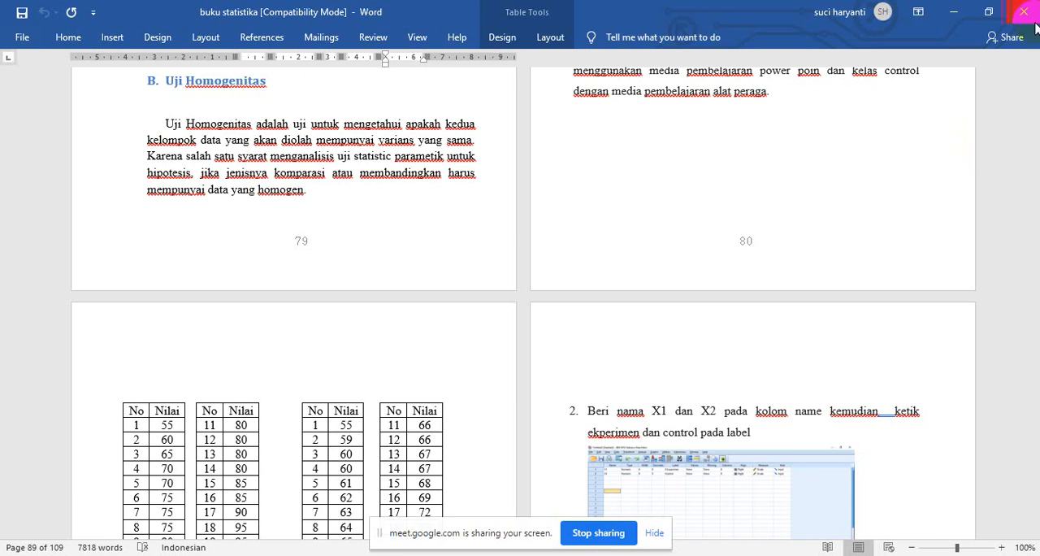
left_click(1034, 58)
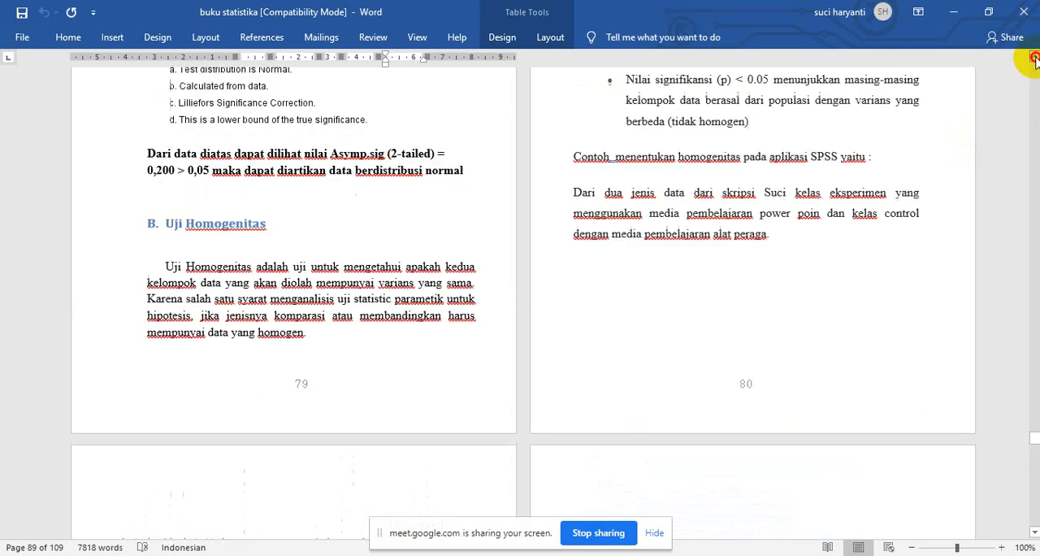
- Read the book's homogeneity example from the significance criteria through the numbered SPSS steps to the Test of Homogeneity of Variances table
left_click(1034, 59)
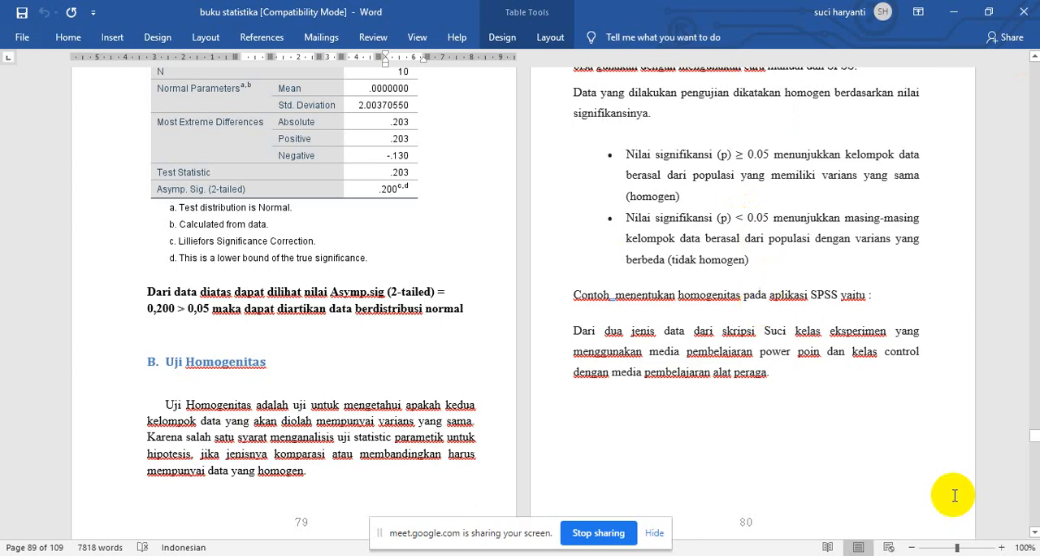
left_click(1034, 532)
scroll(1034, 534, "down", 9)
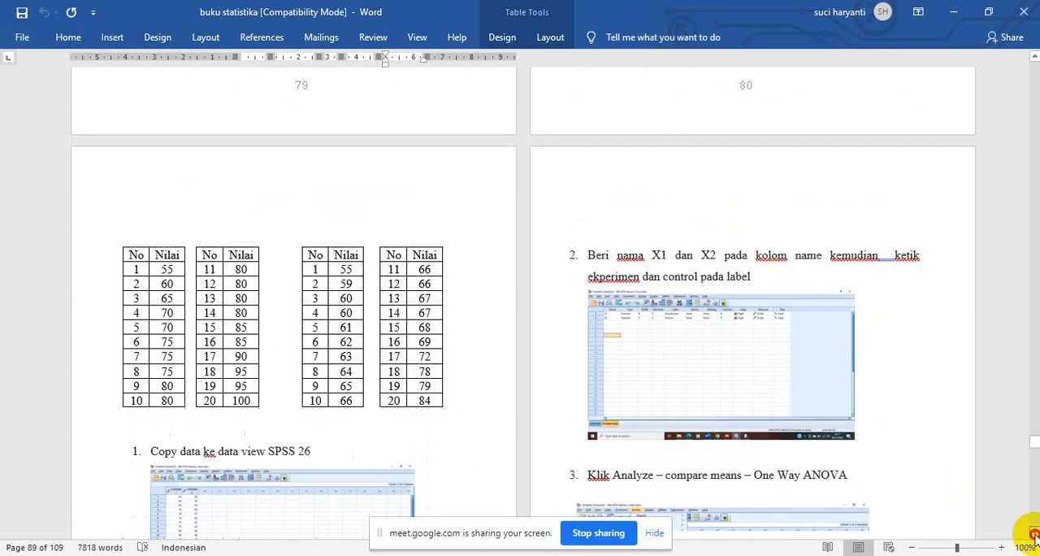
scroll(1034, 534, "down", 1)
scroll(1034, 534, "down", 1)
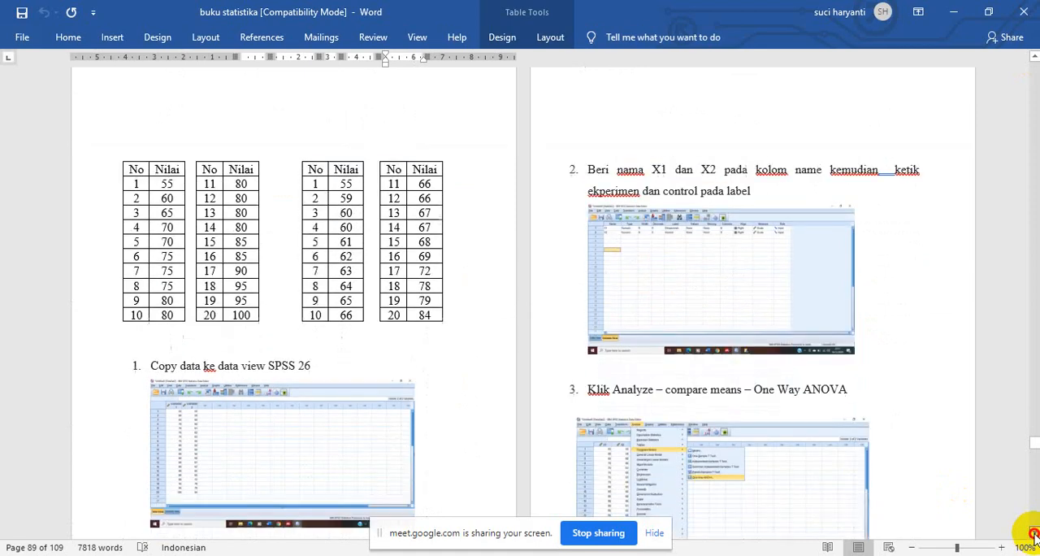
scroll(1034, 534, "down", 5)
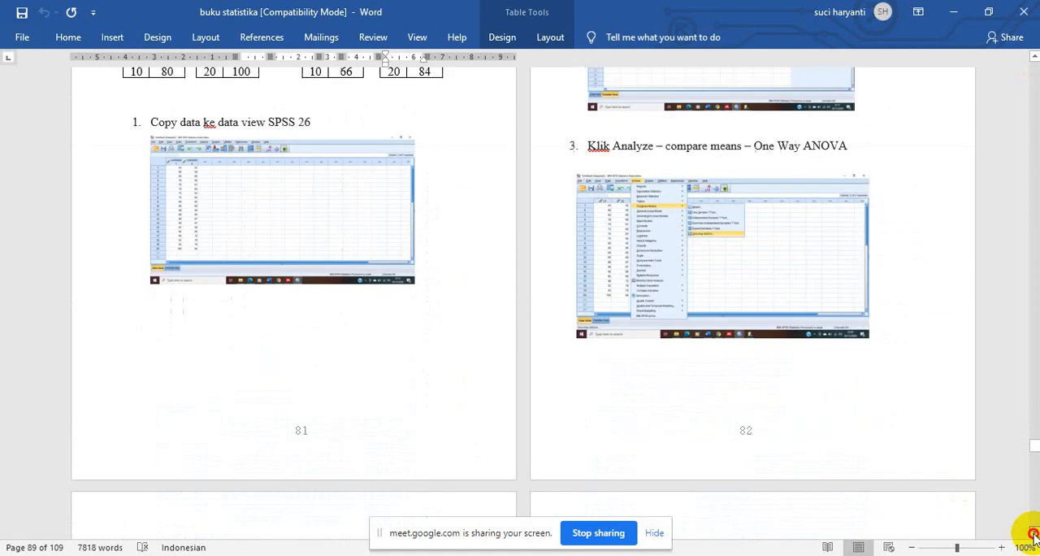
scroll(1034, 534, "down", 3)
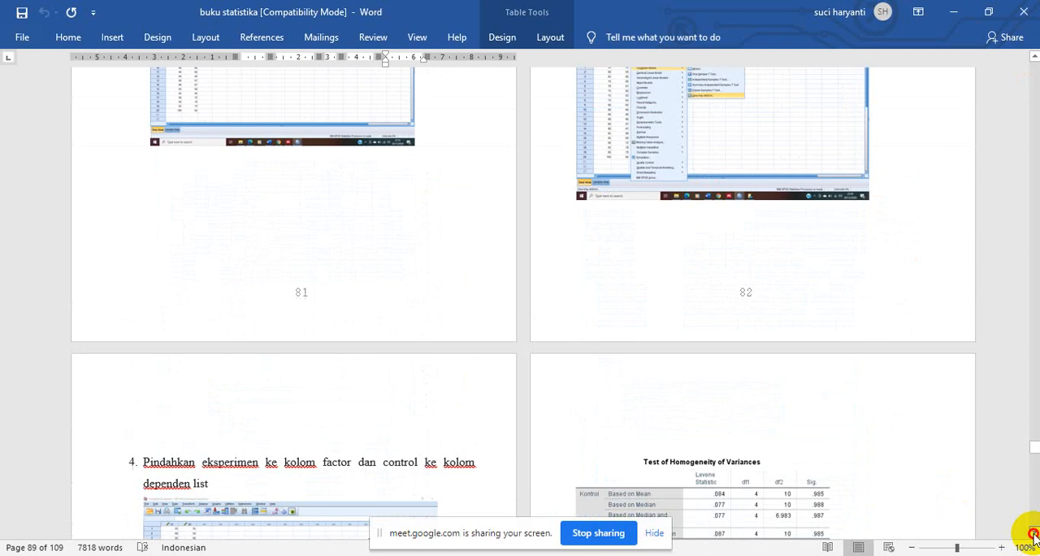
scroll(1034, 534, "down", 6)
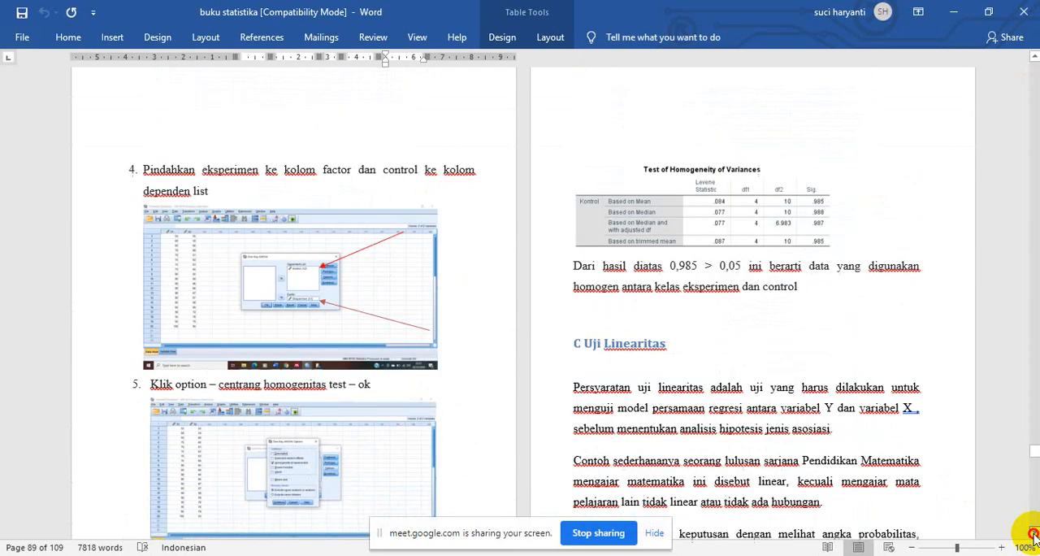
scroll(1034, 535, "down", 1)
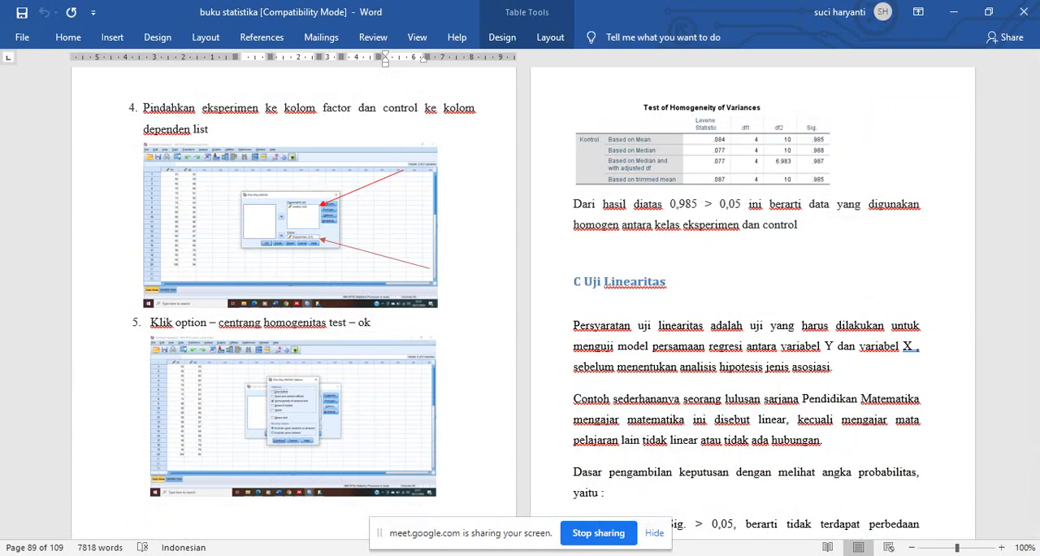
- Switch to the SPSS data editor with the E and K scores and open the One-Way ANOVA analysis under Compare Means
left_click(580, 554)
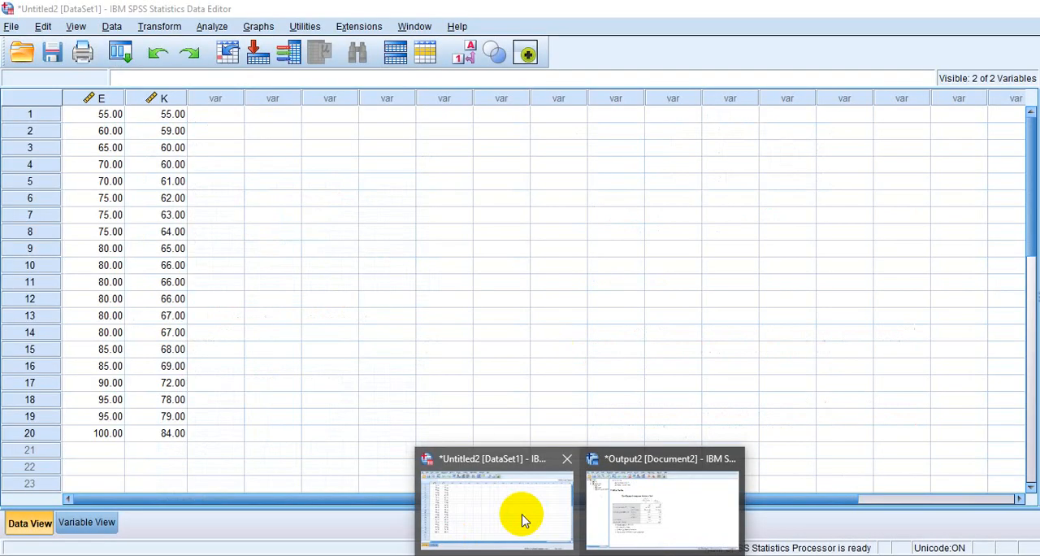
mouse_move(691, 510)
left_click(545, 509)
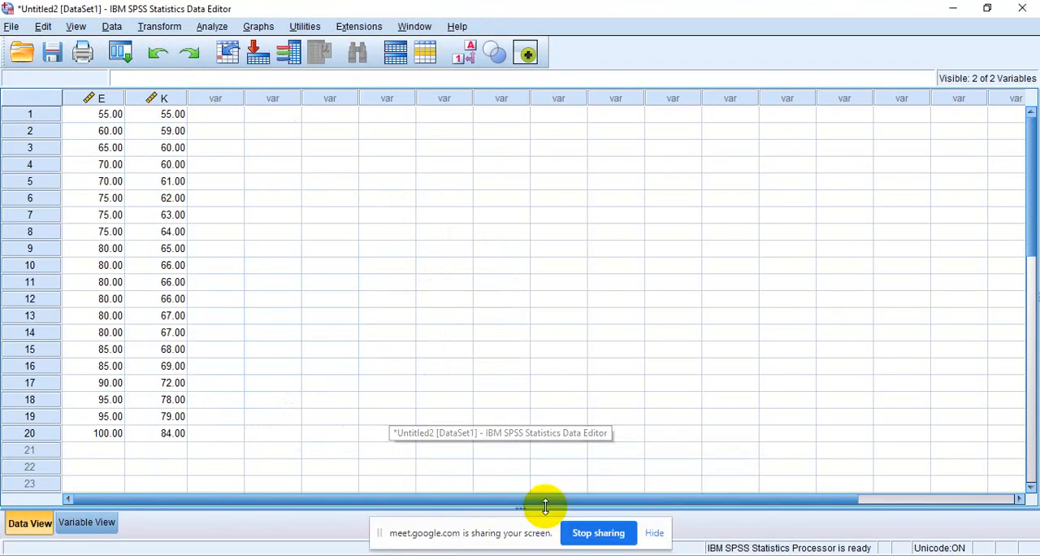
left_click(210, 29)
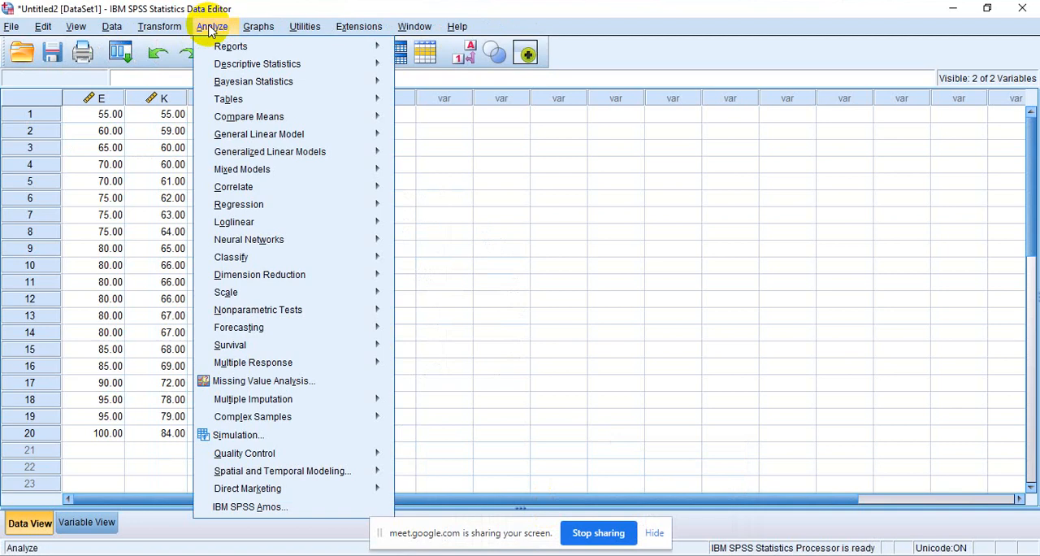
mouse_move(204, 50)
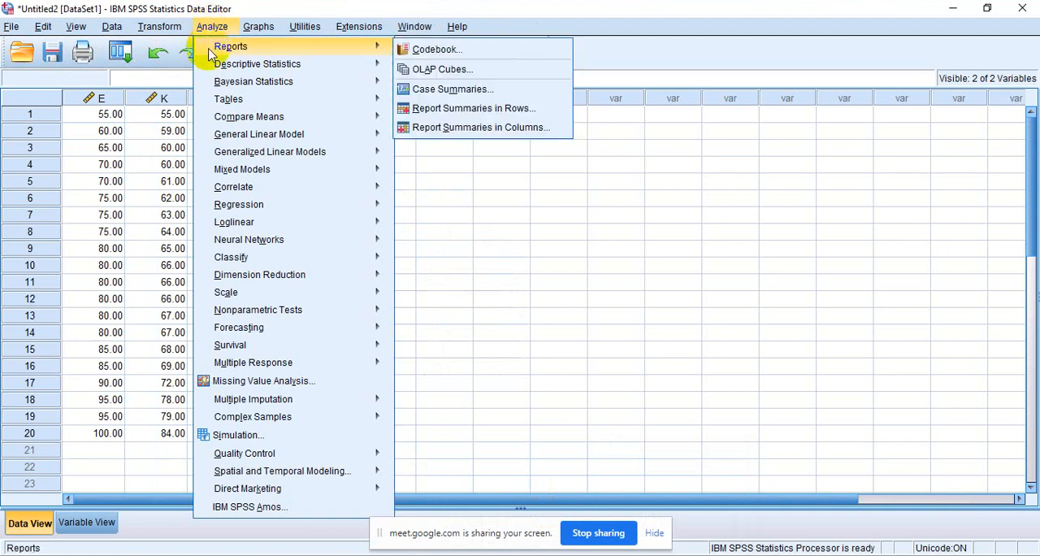
mouse_move(225, 124)
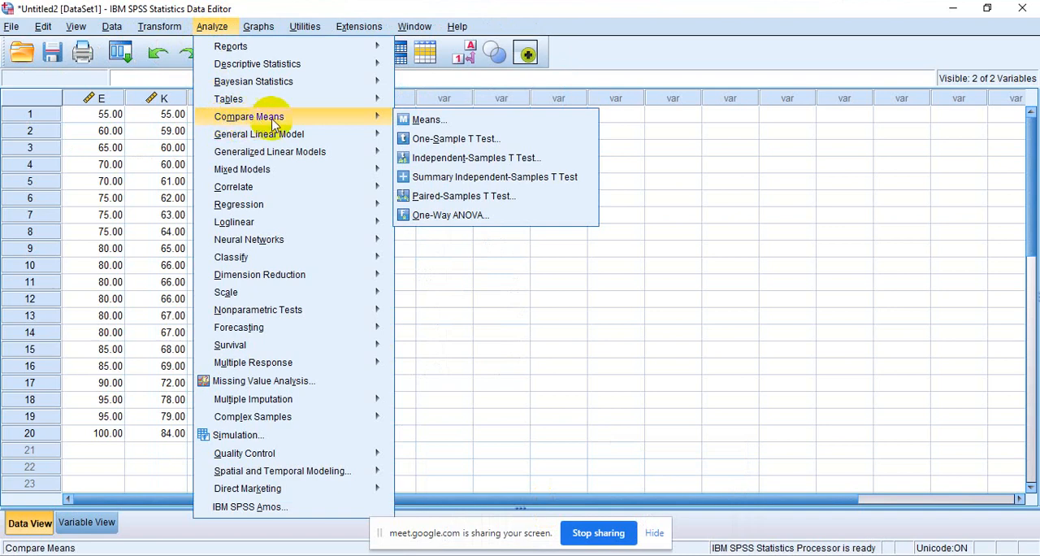
left_click(474, 216)
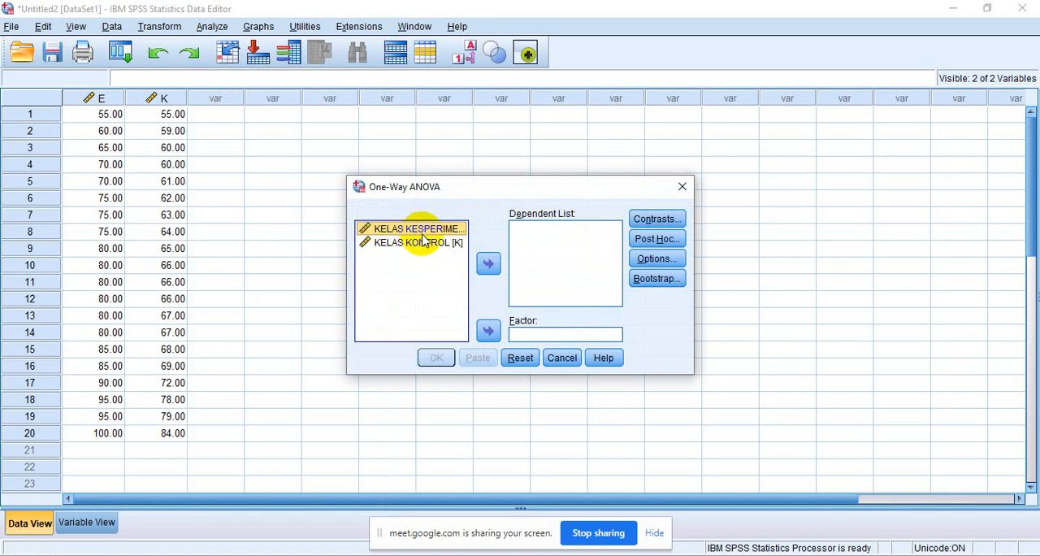
- Put both class variables in the dependent list and enable the homogeneity of variance test in the ANOVA options
left_click(422, 241, "shift")
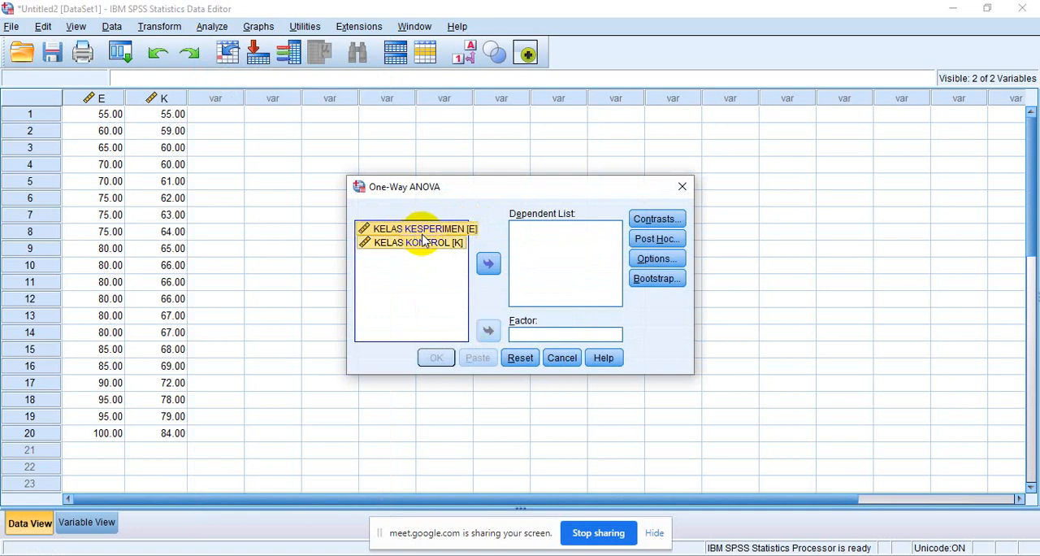
left_click(487, 265)
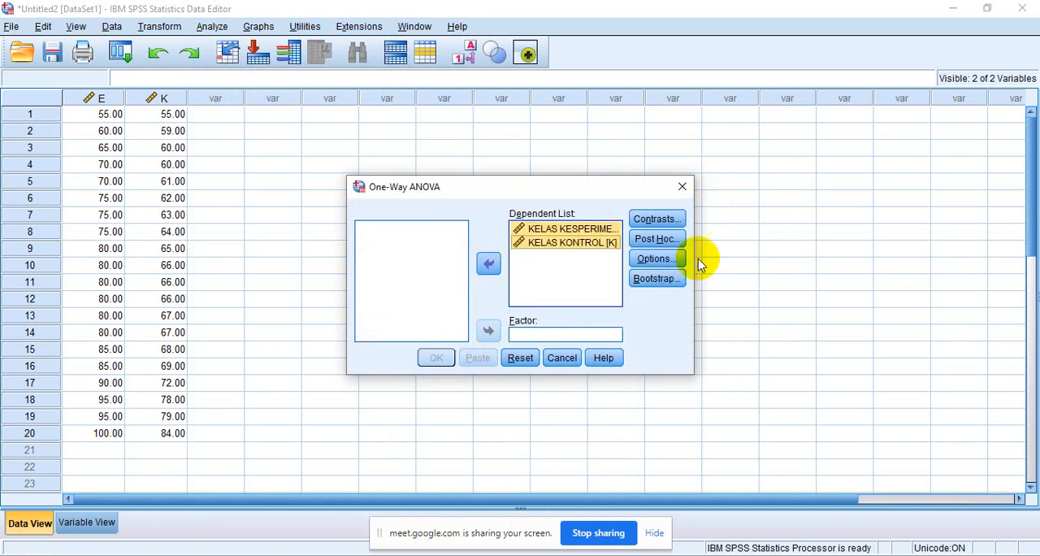
left_click(663, 260)
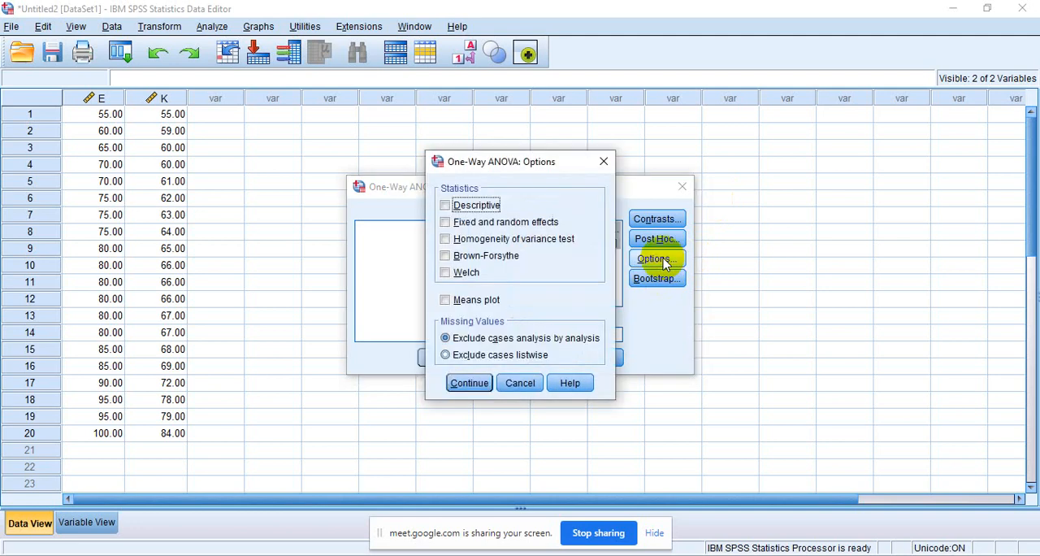
left_click(445, 240)
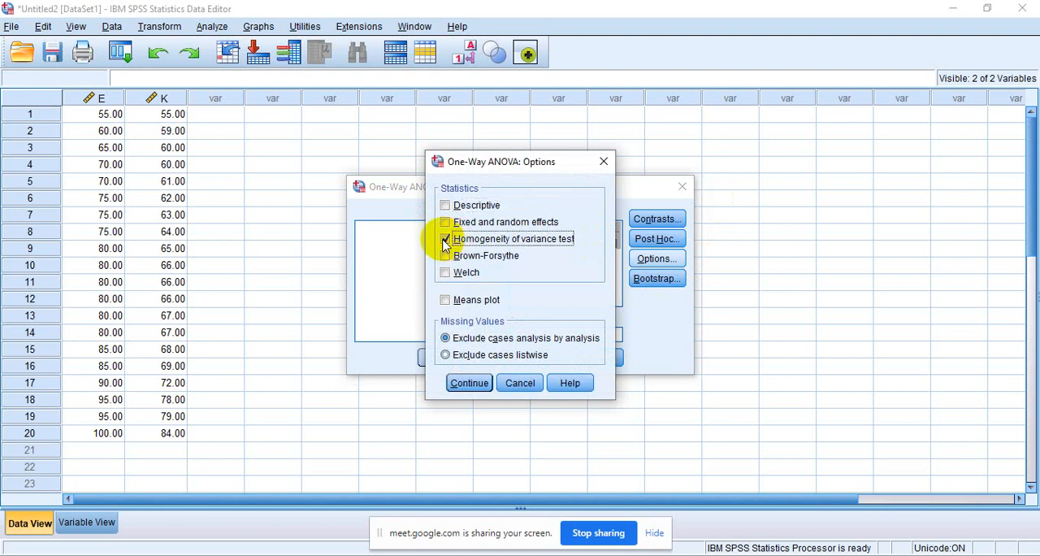
left_click(472, 383)
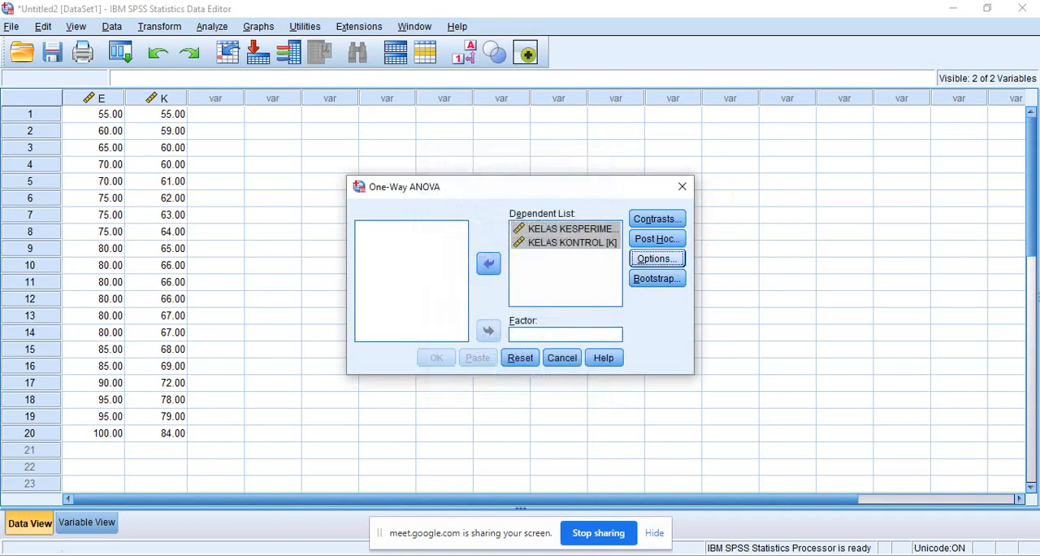
- Check the variable placement in the Word book, then in SPSS make KELAS KONTROL the only dependent variable and KELAS KESPERIMEN the factor
left_click(487, 555)
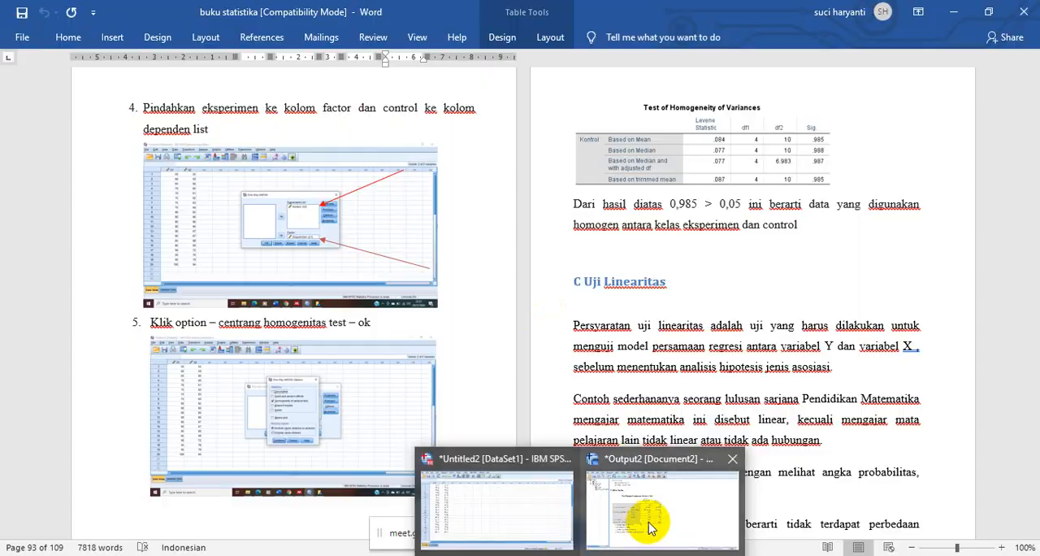
left_click(649, 525)
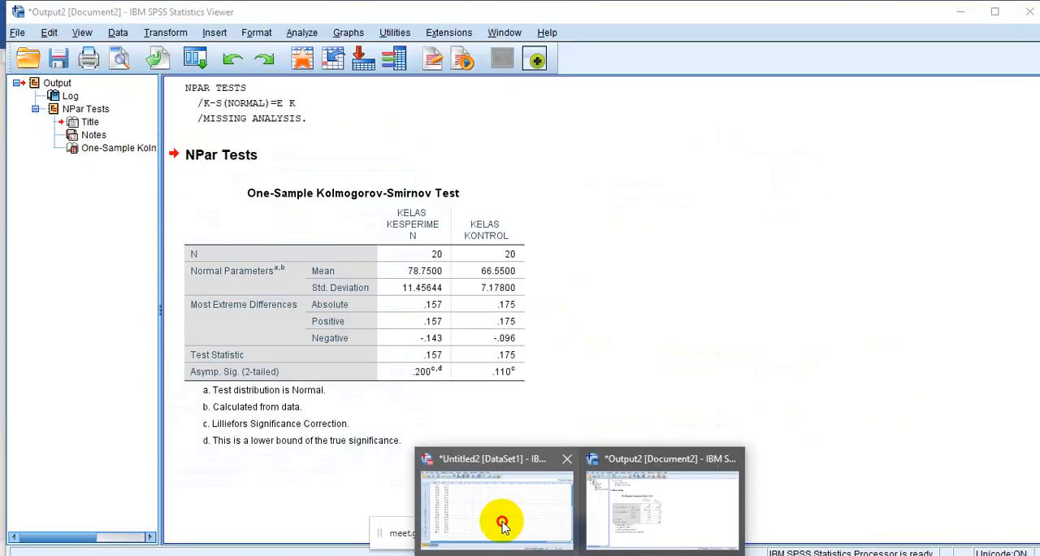
left_click(502, 524)
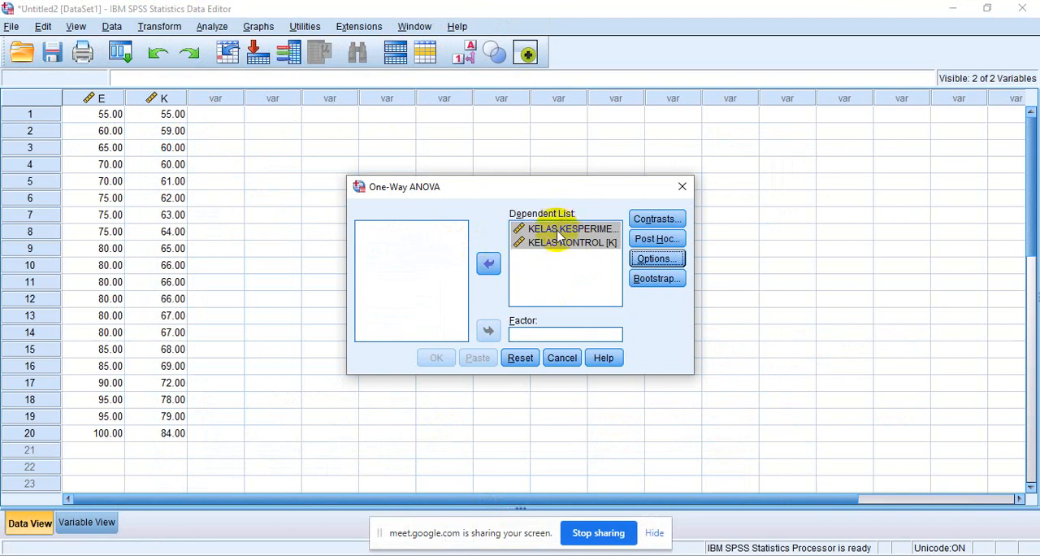
left_click(488, 262)
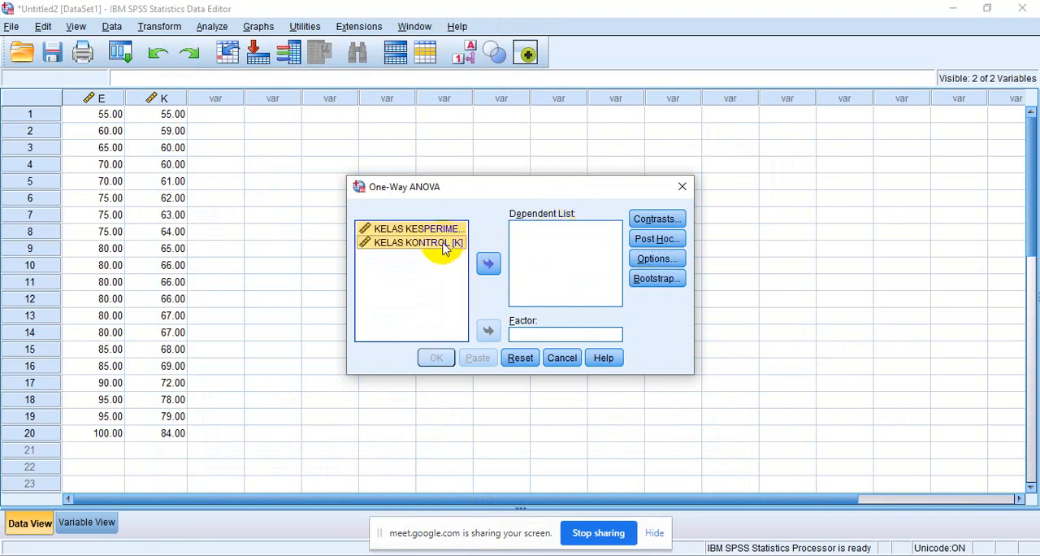
left_click(437, 244)
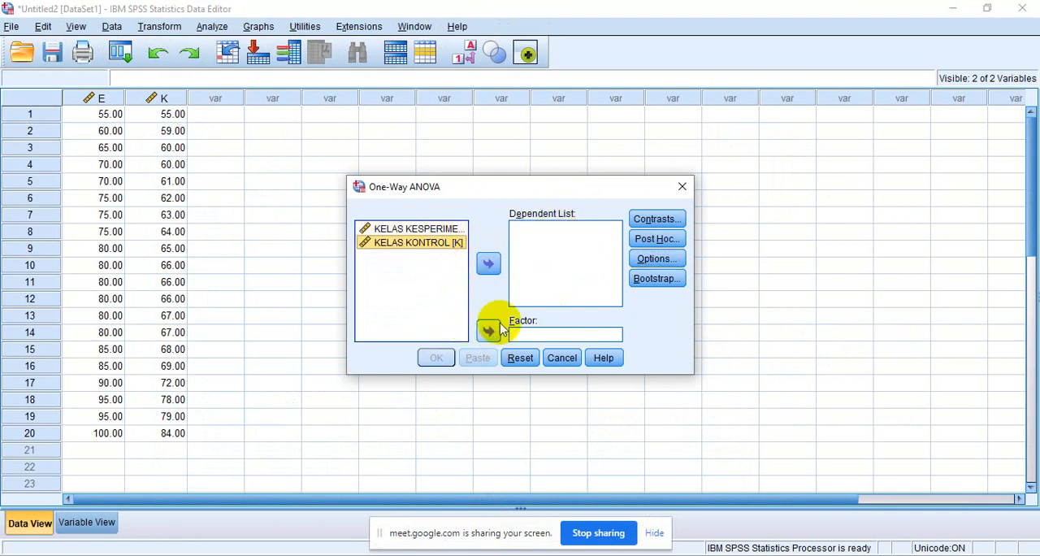
left_click(488, 262)
left_click(424, 231)
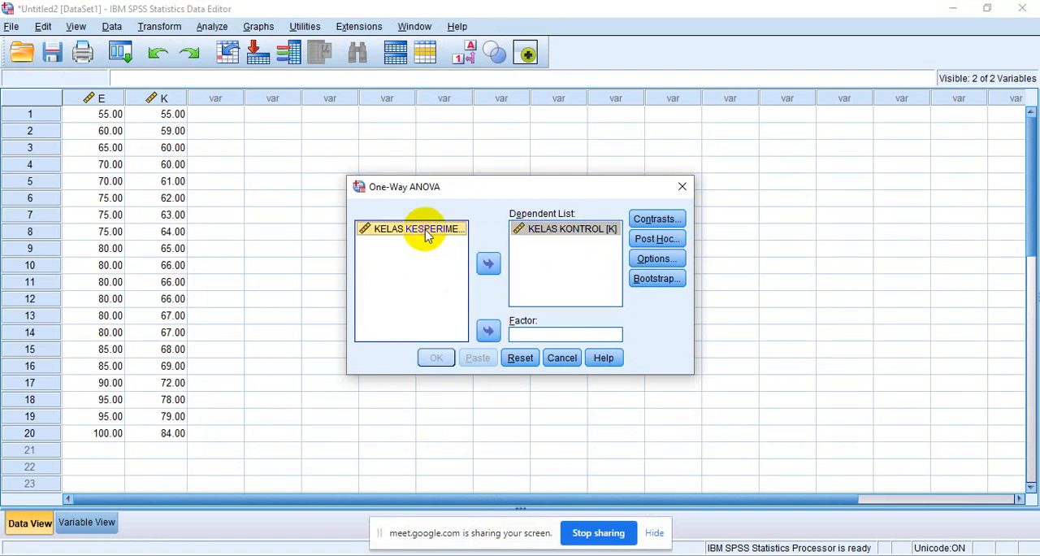
left_click(478, 332)
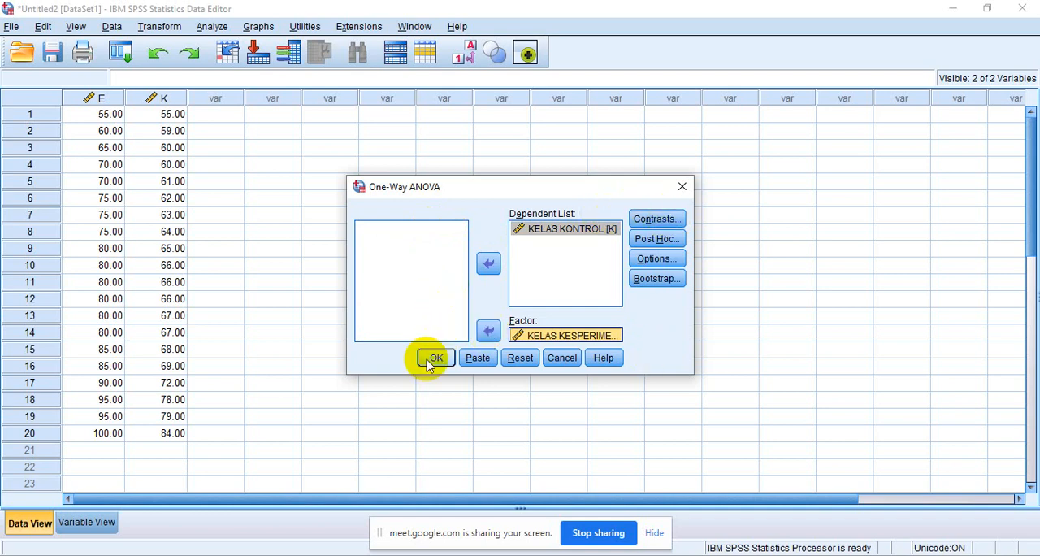
- Verify that the homogeneity of variance test option is selected and run the One-Way ANOVA
left_click(639, 260)
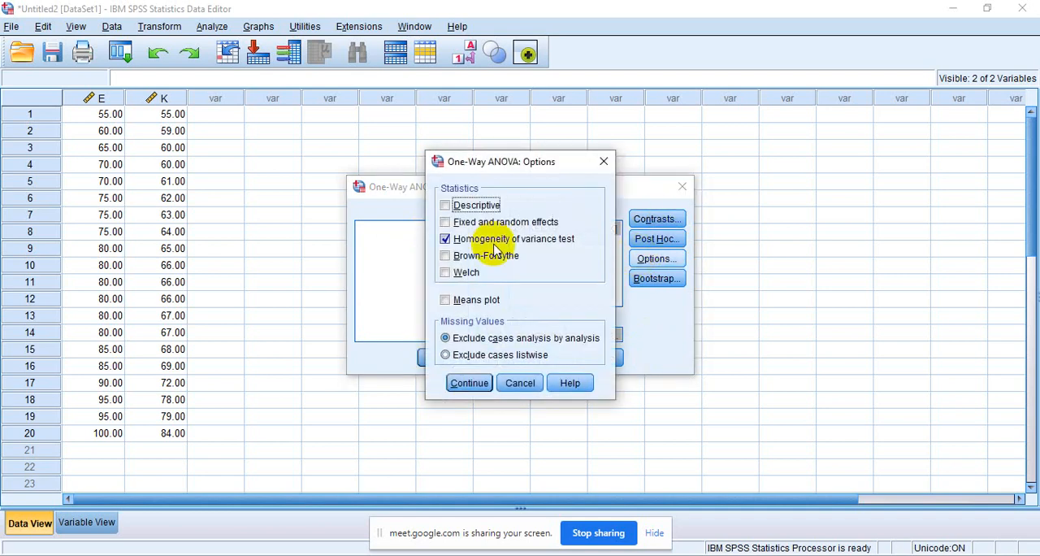
left_click(459, 385)
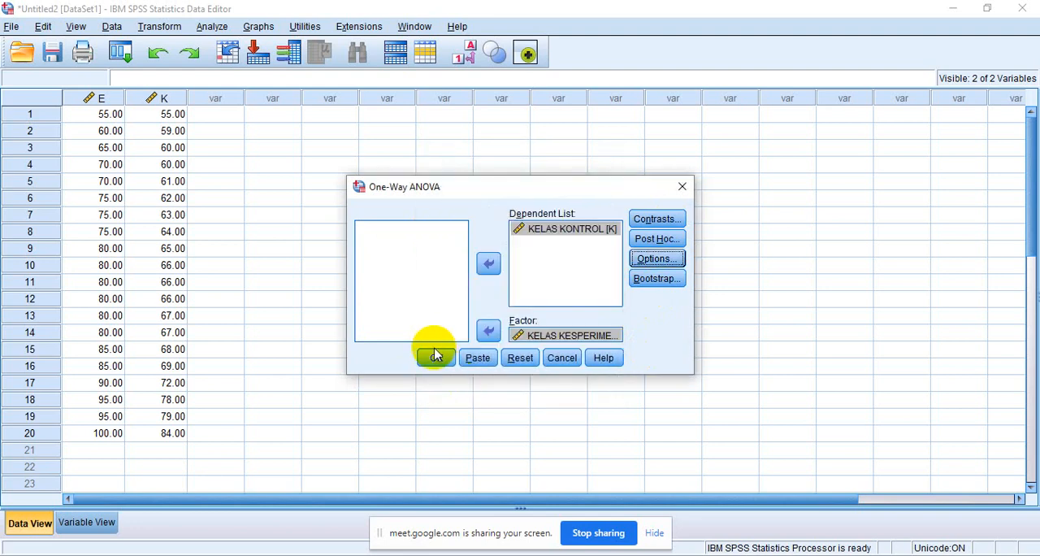
left_click(435, 359)
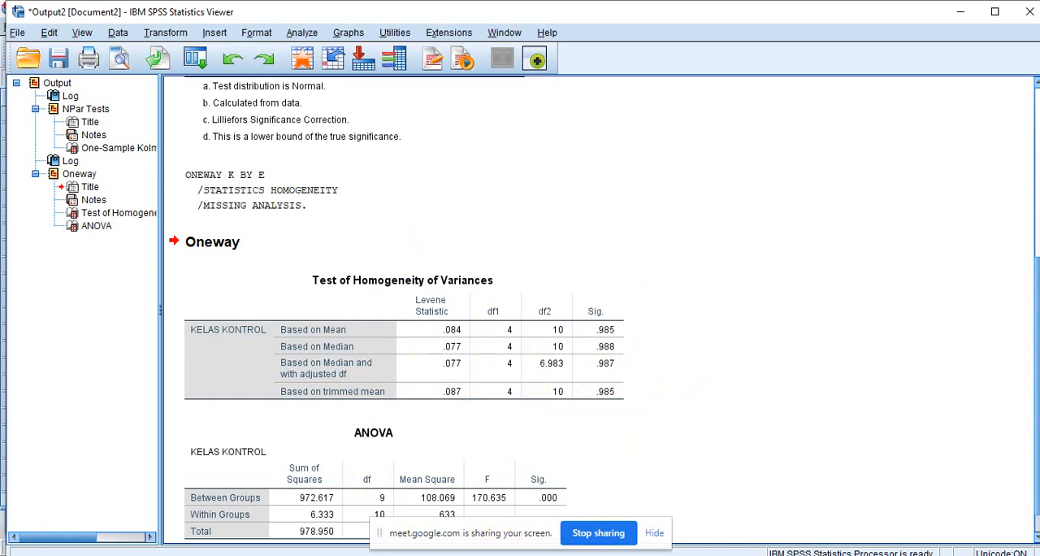
- Compare the data with the output, examine the Kolmogorov-Smirnov, homogeneity and ANOVA tables, and return to the data editor
mouse_move(580, 555)
left_click(515, 507)
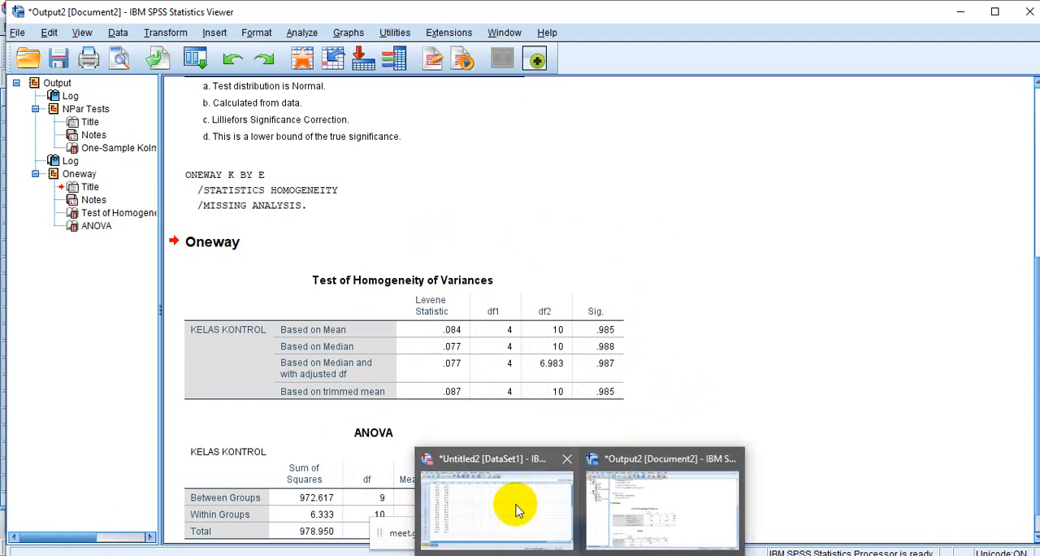
left_click(515, 507)
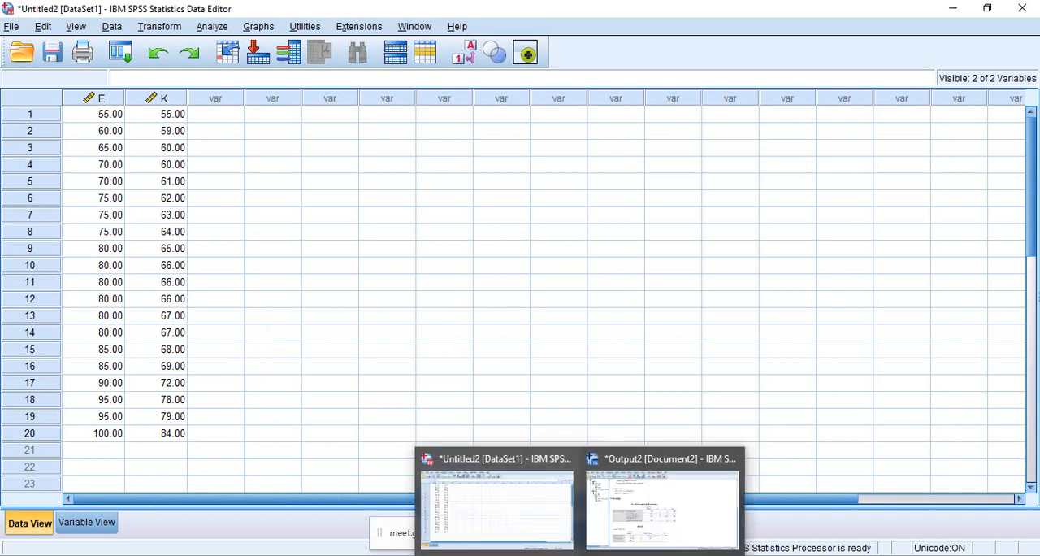
left_click(657, 455)
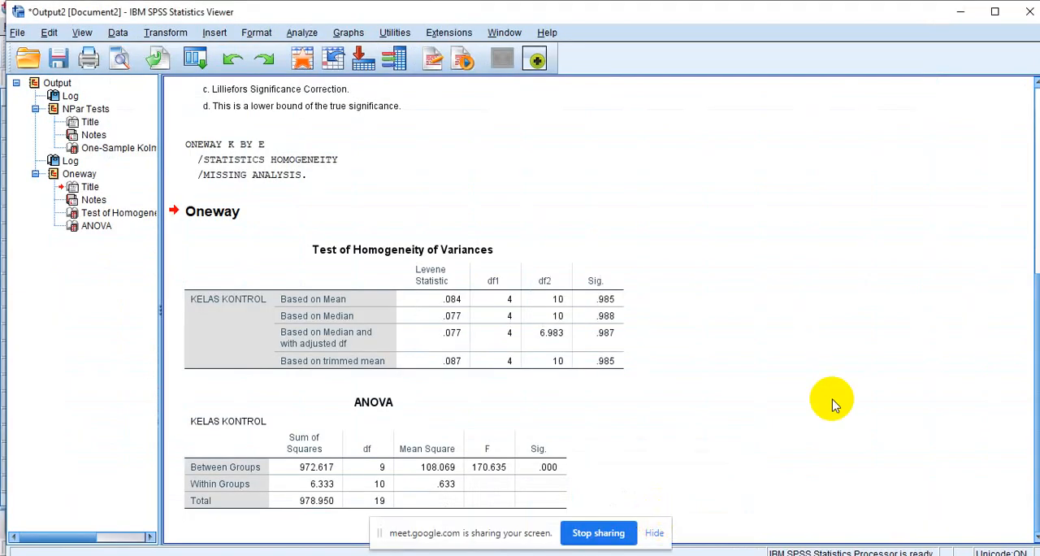
left_click_drag(1037, 404, 1004, 226)
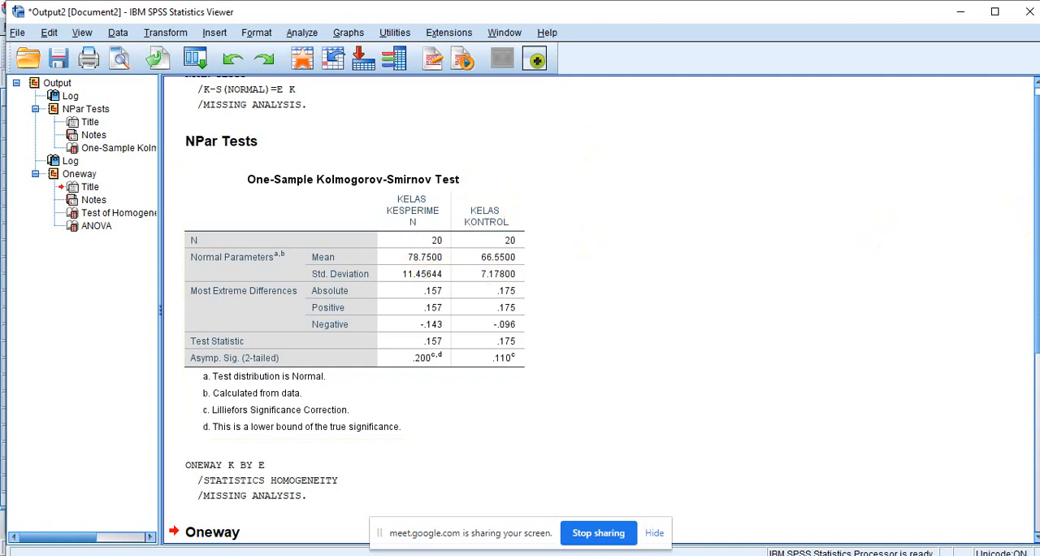
left_click_drag(1034, 259, 1024, 431)
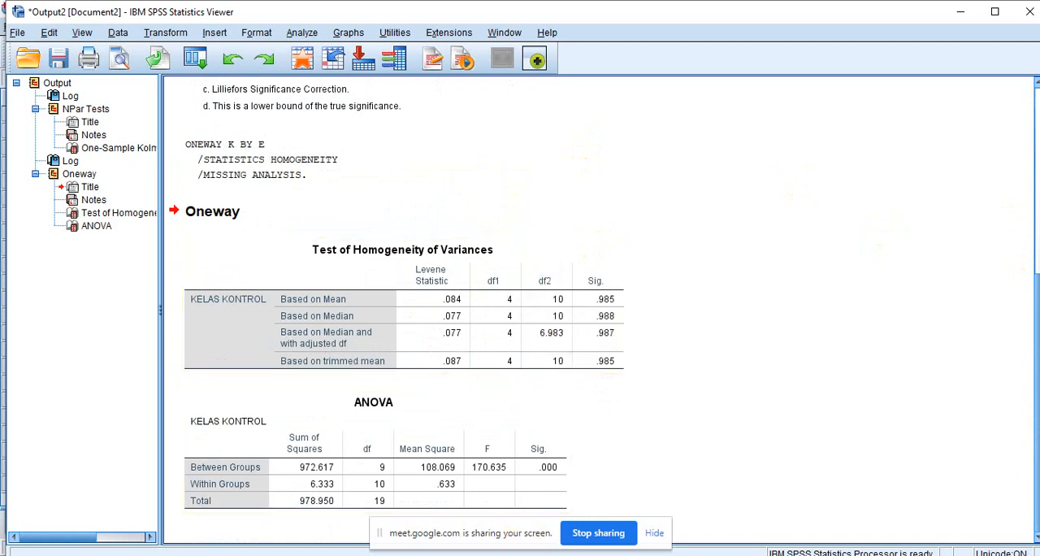
mouse_move(617, 554)
left_click(526, 507)
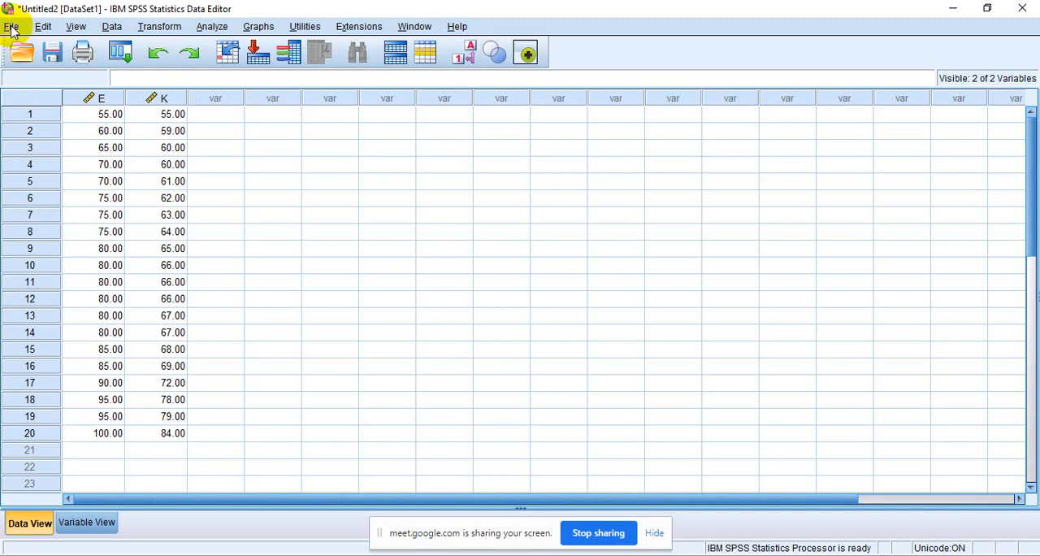
- Create a new empty dataset for the regrouped class scores
left_click(12, 27)
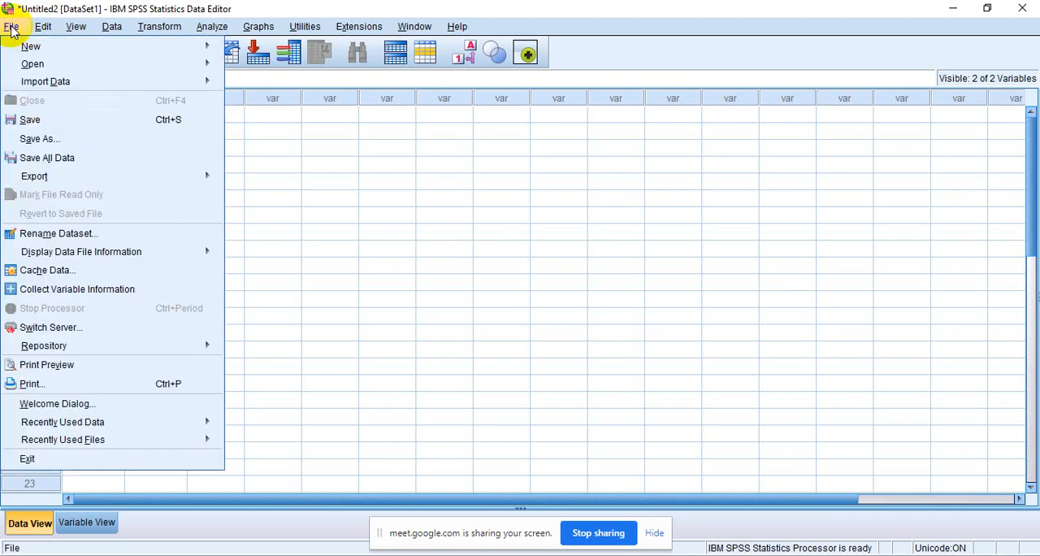
mouse_move(76, 48)
left_click(240, 49)
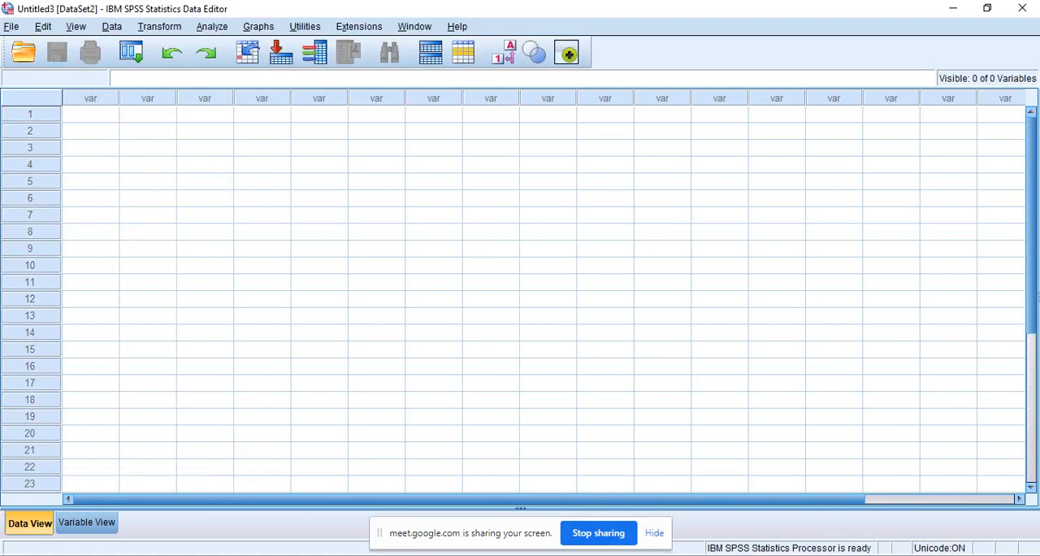
- Copy the 20 scores of variable E from the original dataset and paste them into the second column of the new dataset
mouse_move(542, 555)
mouse_move(580, 555)
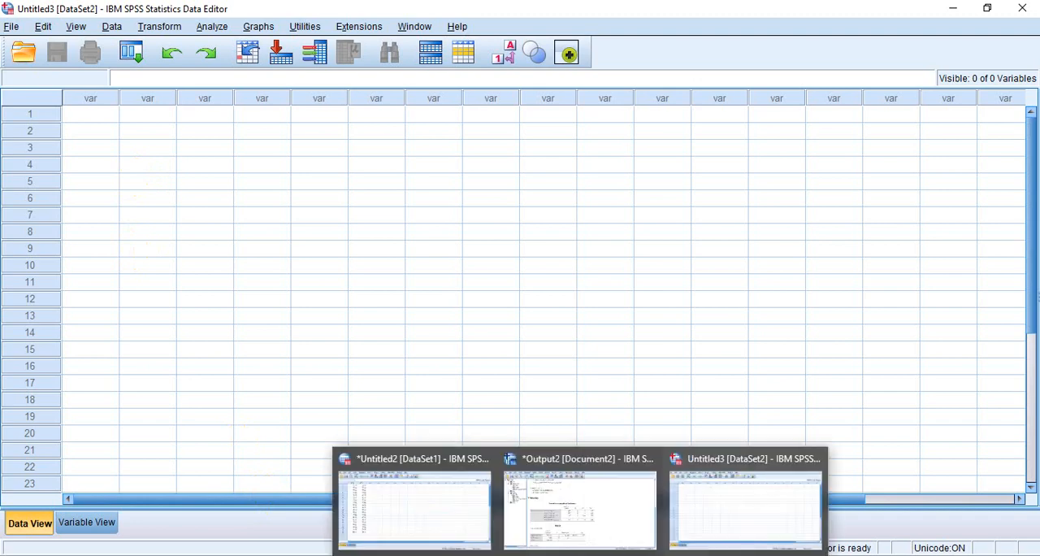
left_click(388, 512)
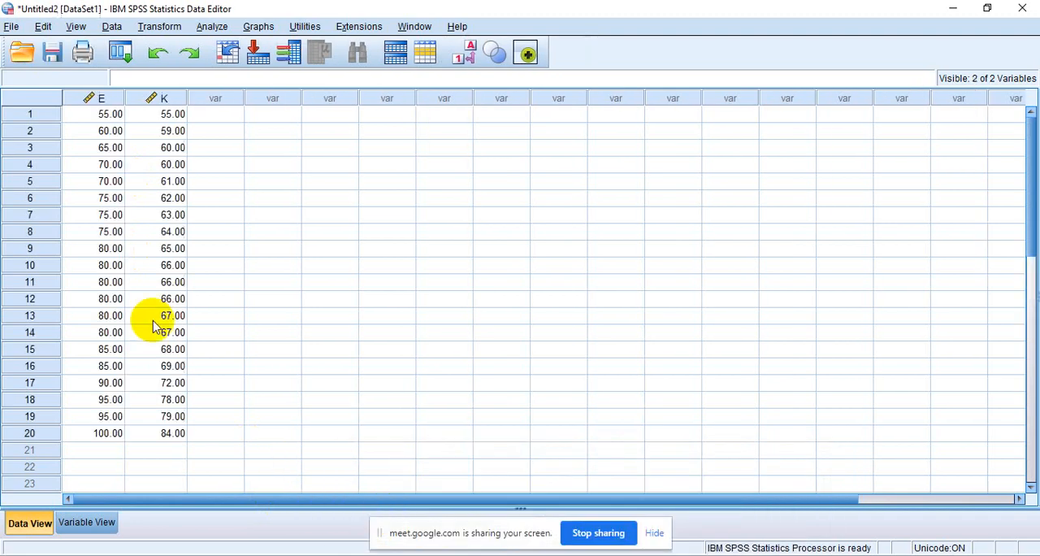
left_click(96, 120)
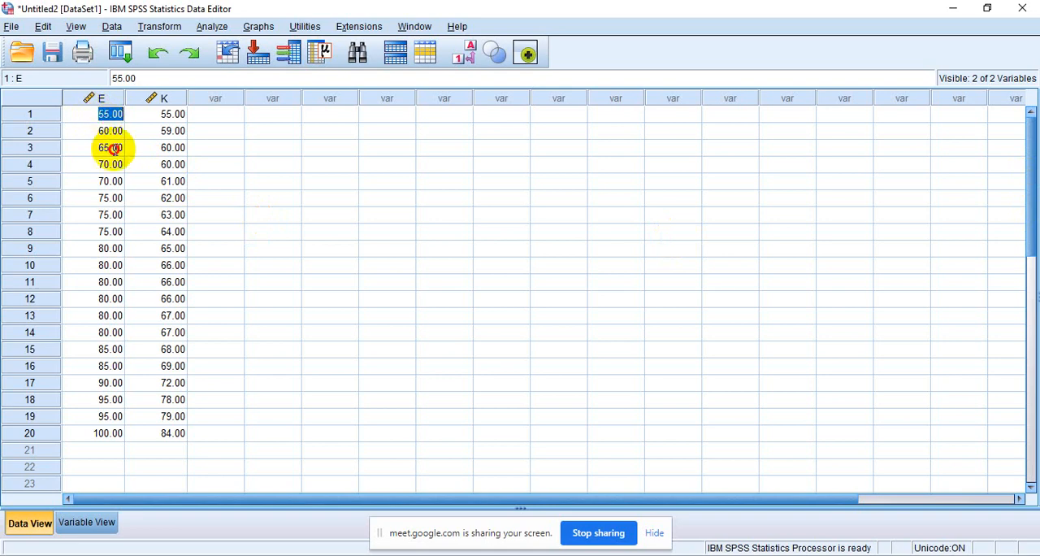
left_click(171, 185)
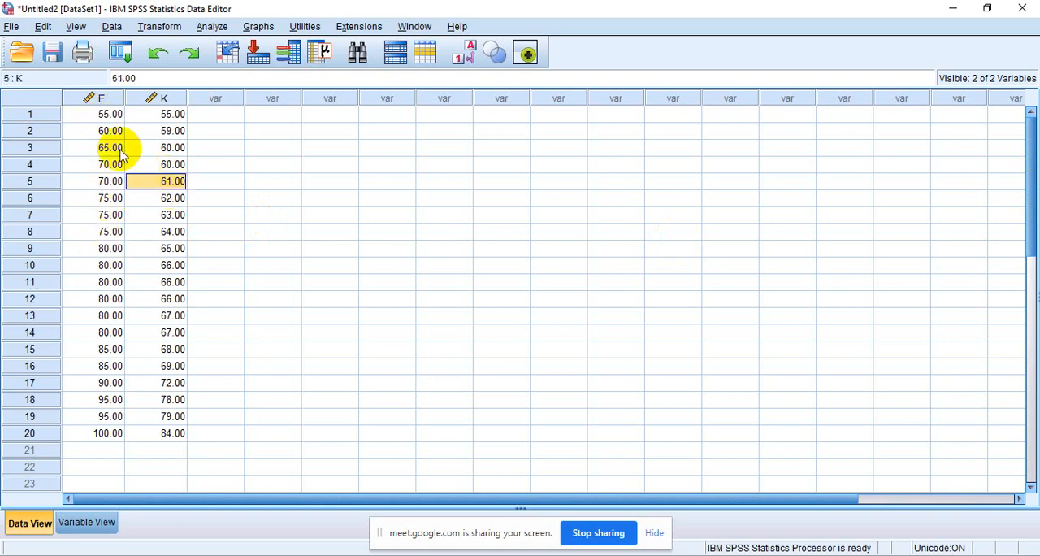
left_click(95, 119)
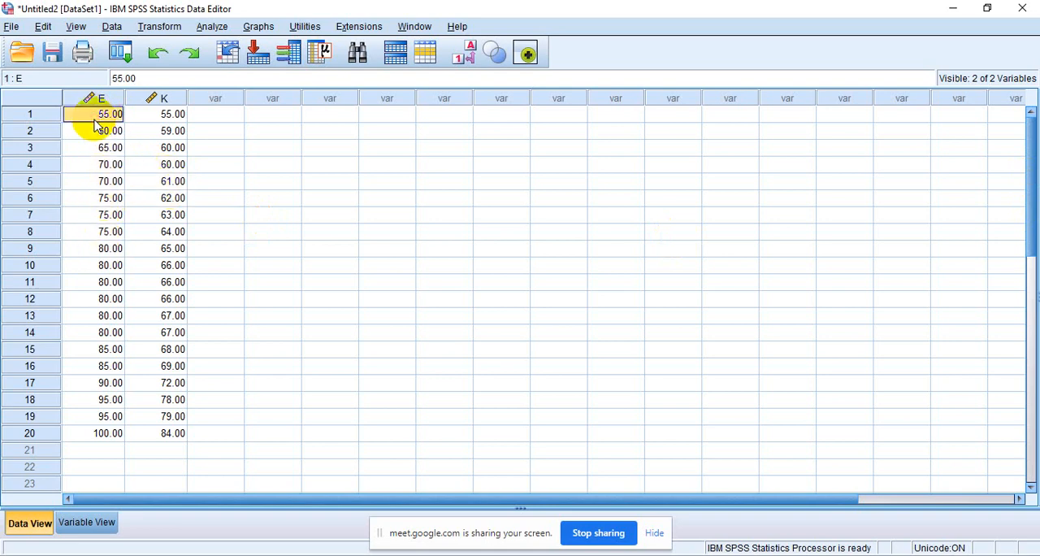
key("shift+Down")
key("shift+Down")
key("shift+Down")
key("shift+Down")
key("shift+Down")
key("shift+Down")
key("shift+Down")
key("shift+Down")
key("shift+Down")
key("shift+Down")
key("shift+Down")
key("shift+Down")
key("shift+Down")
key("shift+Down")
key("shift+Down")
key("shift+Down")
key("shift+Down")
key("shift+Down")
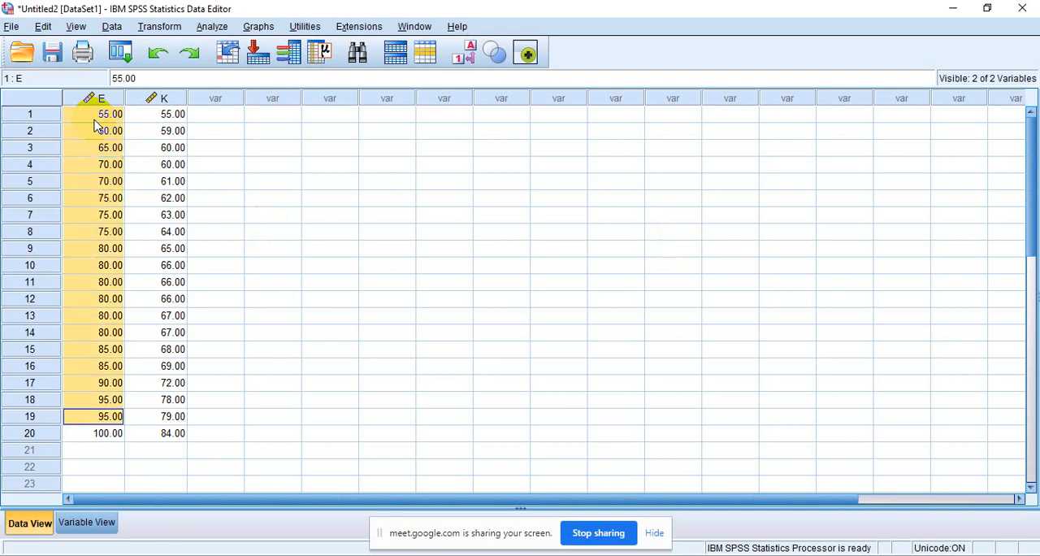
key("shift+Down")
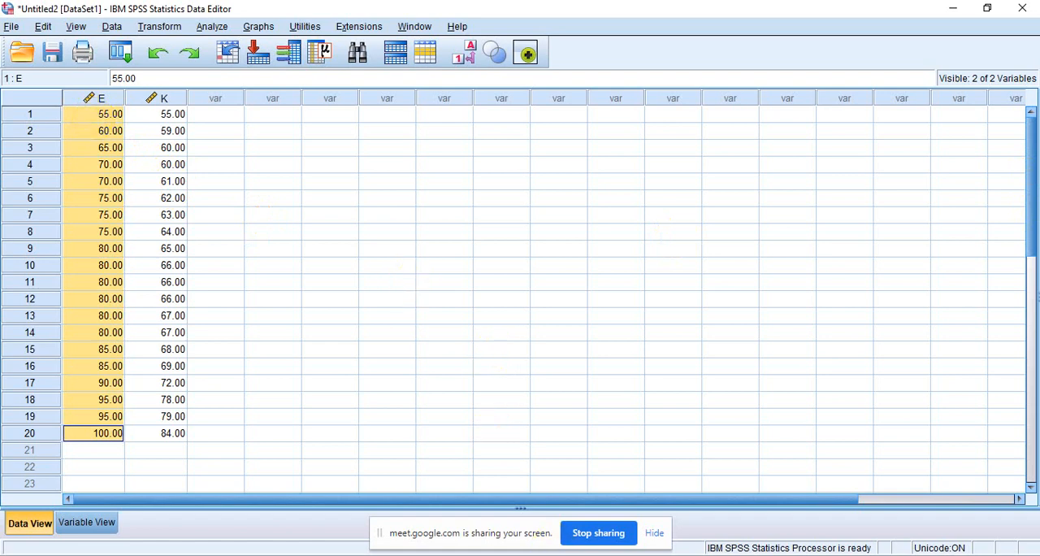
left_click(735, 539)
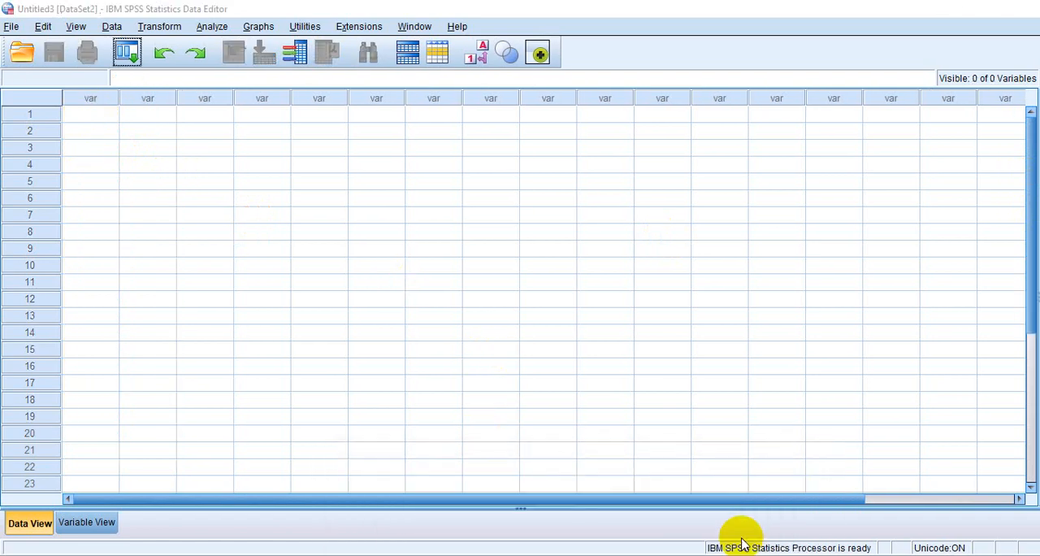
left_click(159, 116)
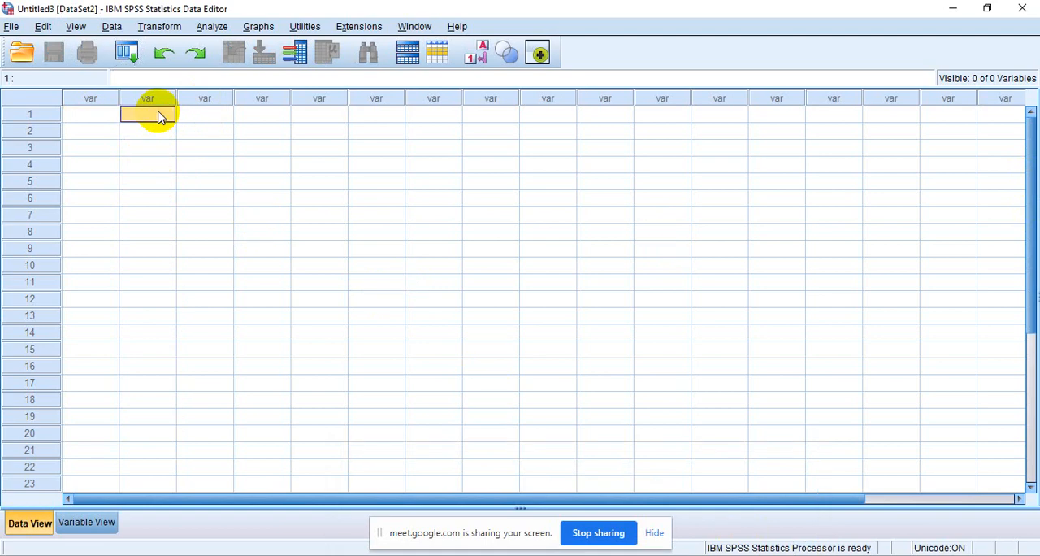
key("ctrl+v")
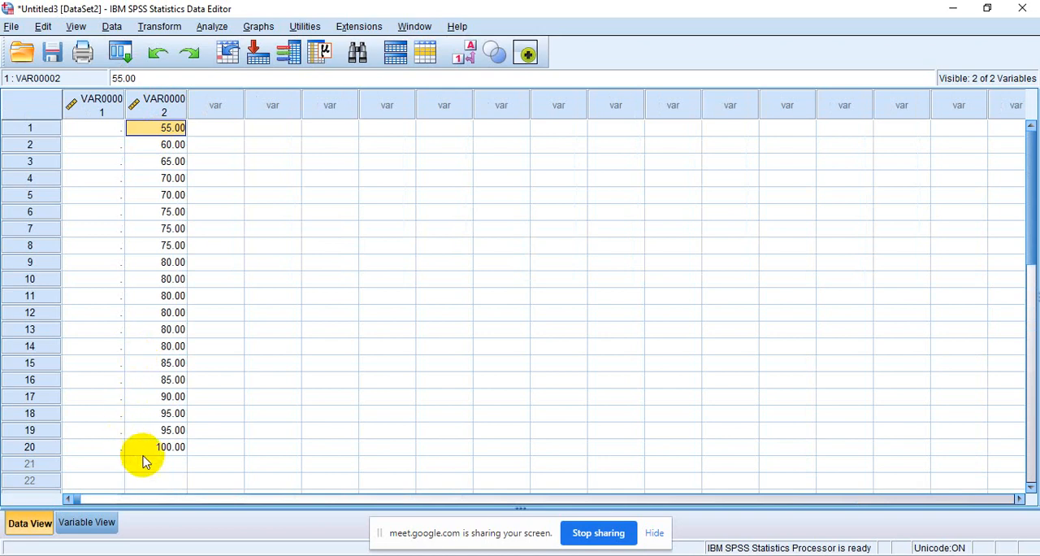
- Enter group code 1 in the first column for rows 1 to 20, beside the experiment class scores
left_click(95, 130)
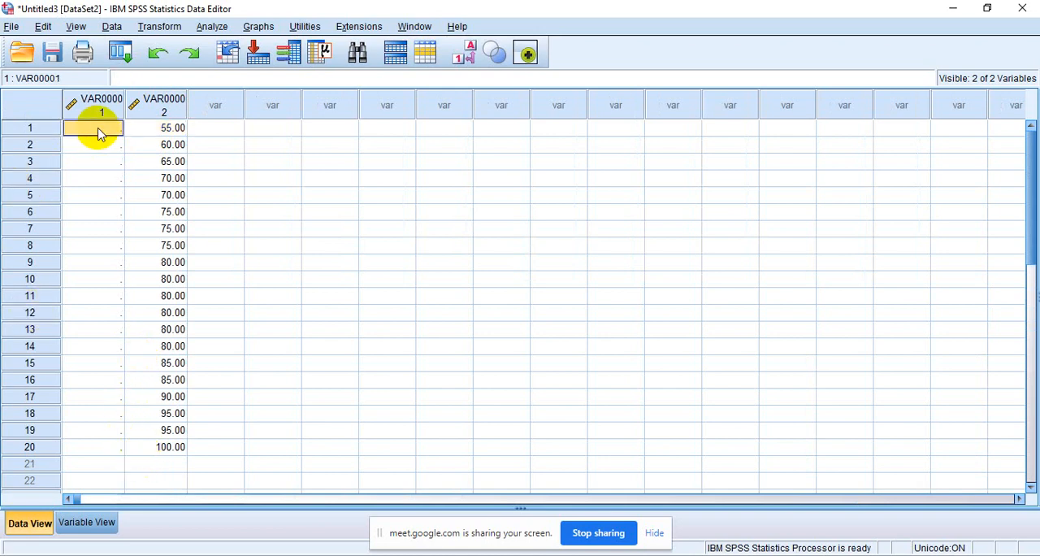
type("1")
key("Return")
type("1")
key("Return")
type("1")
key("Return")
type("1")
key("Return")
type("1")
key("Return")
type("1")
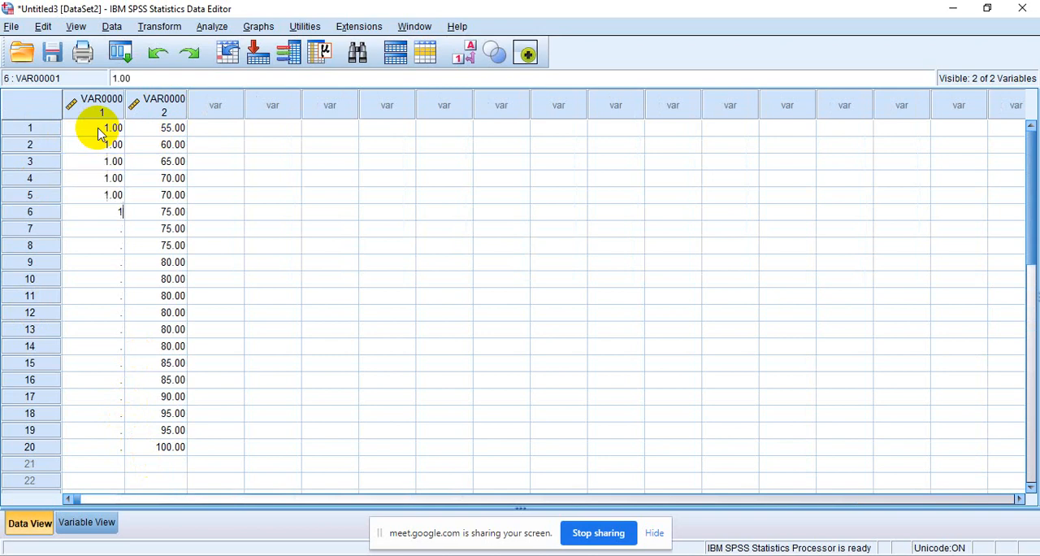
key("Return")
type("1 1")
key("Return")
type("1")
key("Return")
type("1")
key("Return")
type("1")
key("Return")
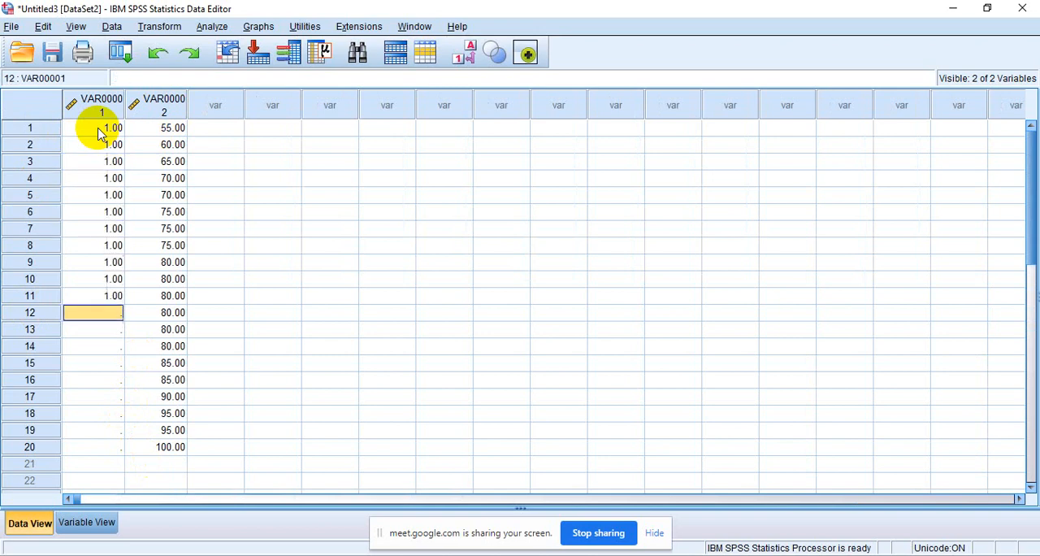
type("1")
key("Return")
type("1")
key("Return")
type("1")
key("Return")
type("1")
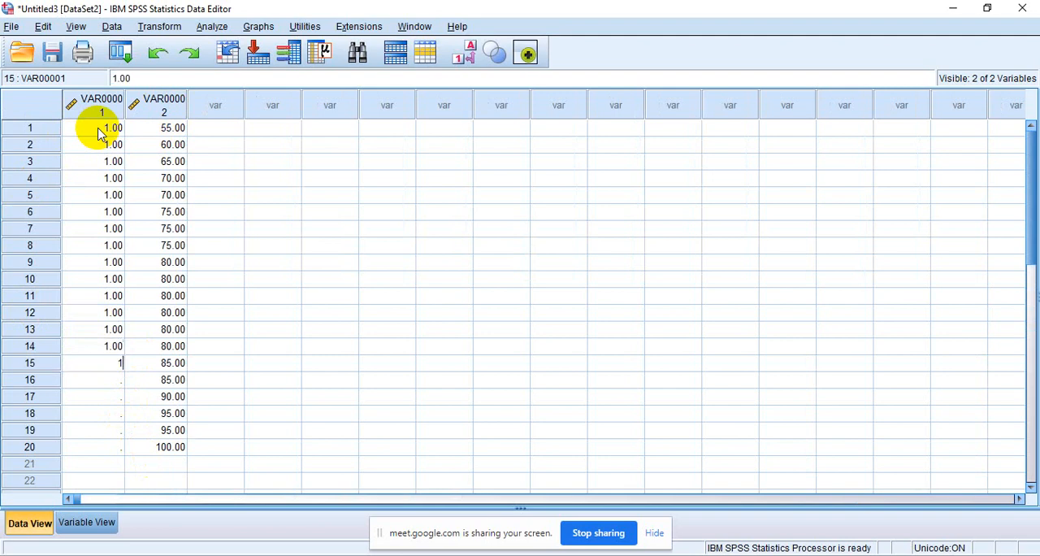
key("Return")
type("1")
key("Return")
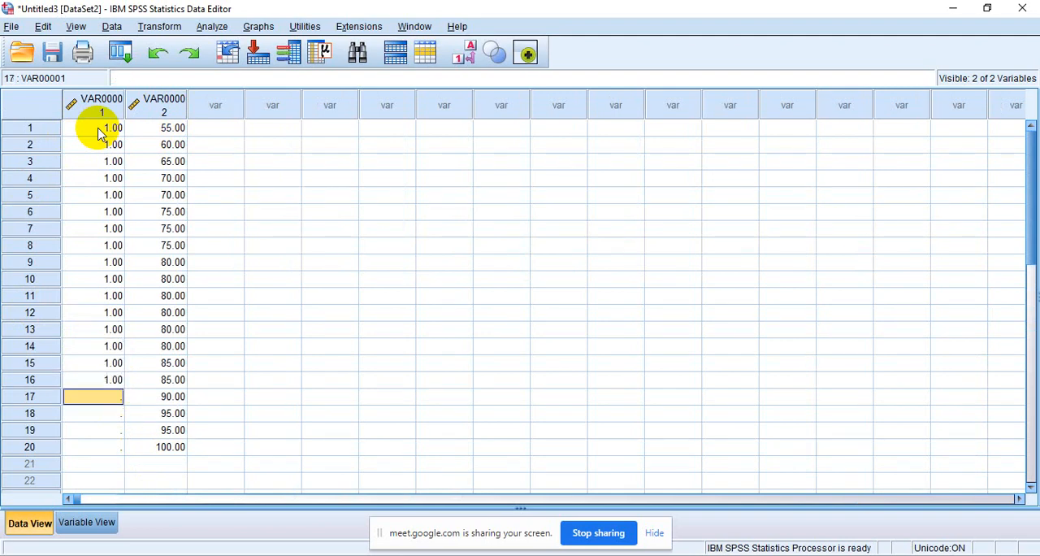
type("1")
key("Return")
type("1")
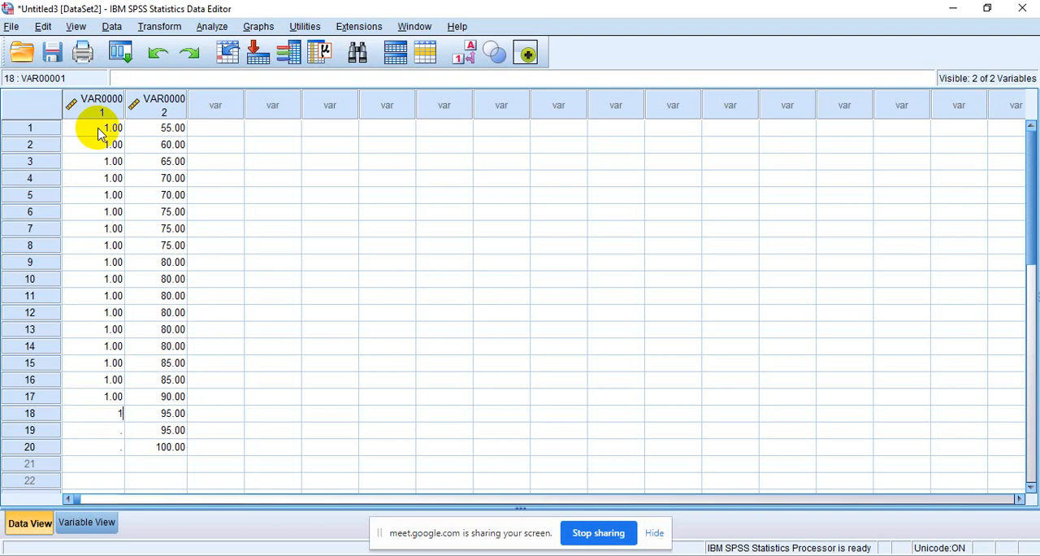
key("Return")
type("1")
key("Return")
type("1")
key("Return")
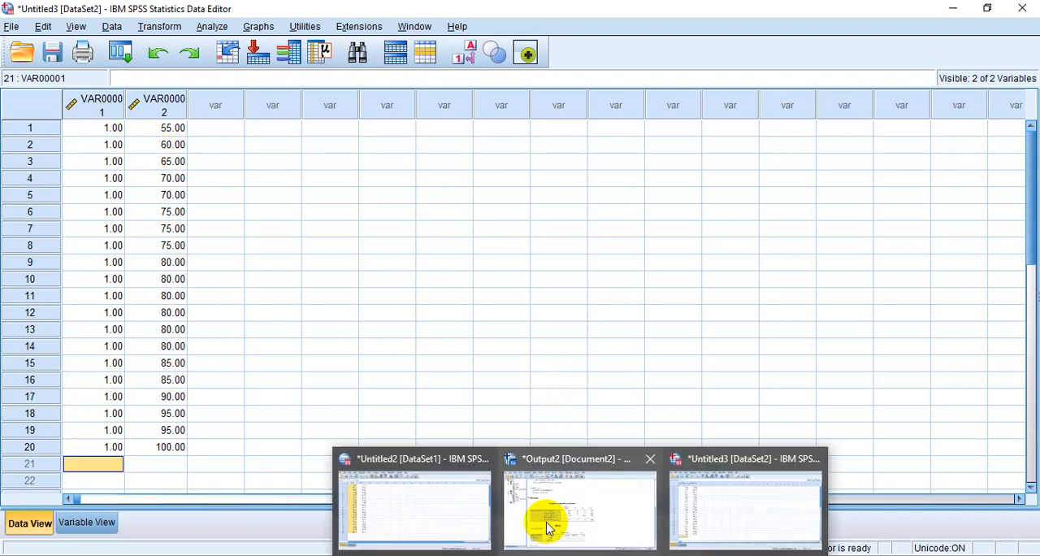
- Copy the 20 scores of variable K from the original dataset and paste them below the experiment scores, starting at row 21 of the second column
left_click(406, 496)
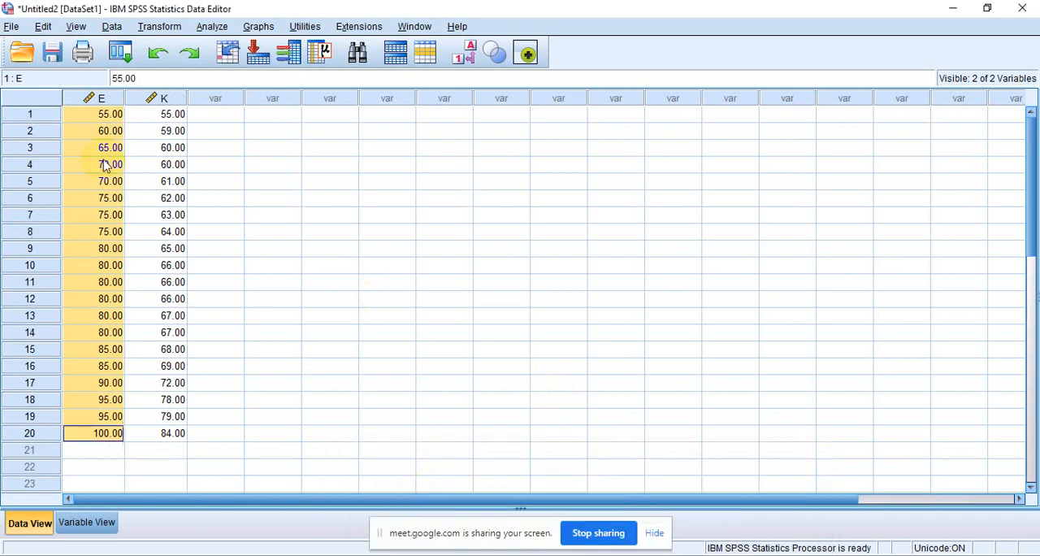
left_click(164, 115)
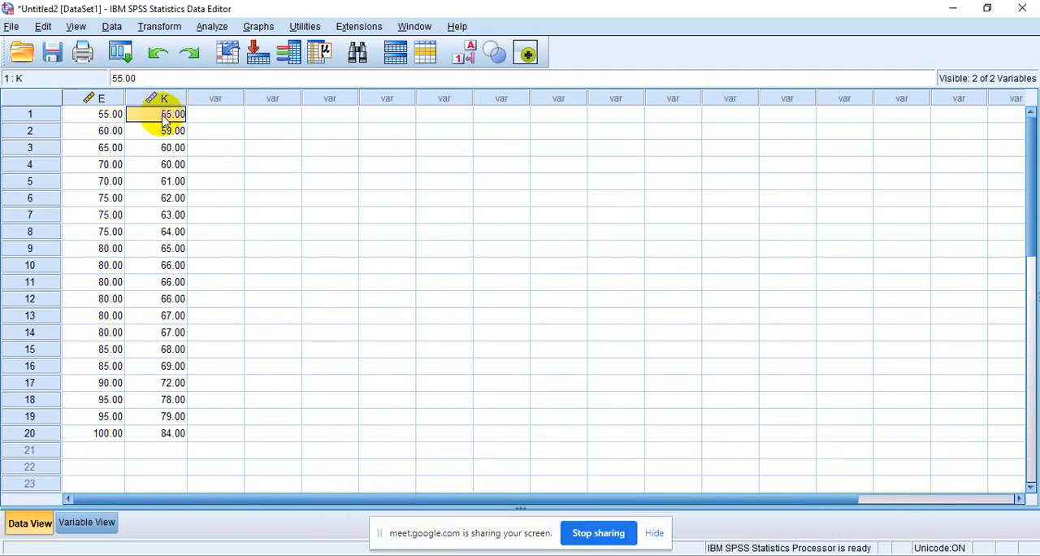
key("shift+Down")
key("shift+Down")
key("shift+Down")
key("shift+Down")
key("shift+Down")
key("shift+Down")
key("shift+Down")
key("shift+Down")
key("shift+Down")
key("shift+Down")
key("shift+Down")
key("shift+Down")
key("shift+Down")
key("shift+Down")
key("shift+Down")
key("shift+Down")
key("shift+Down")
key("shift+Down")
key("shift+Down")
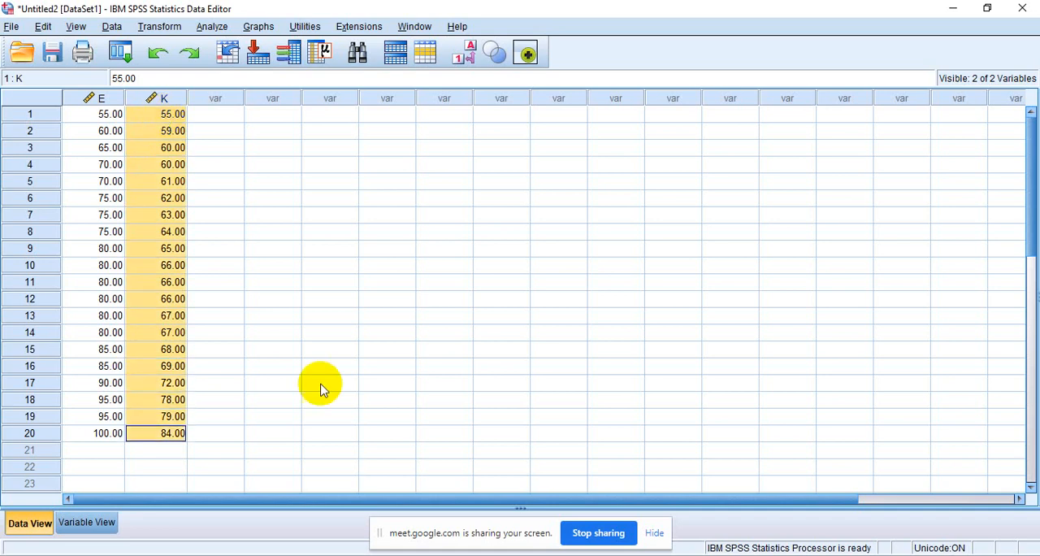
key("alt+Tab")
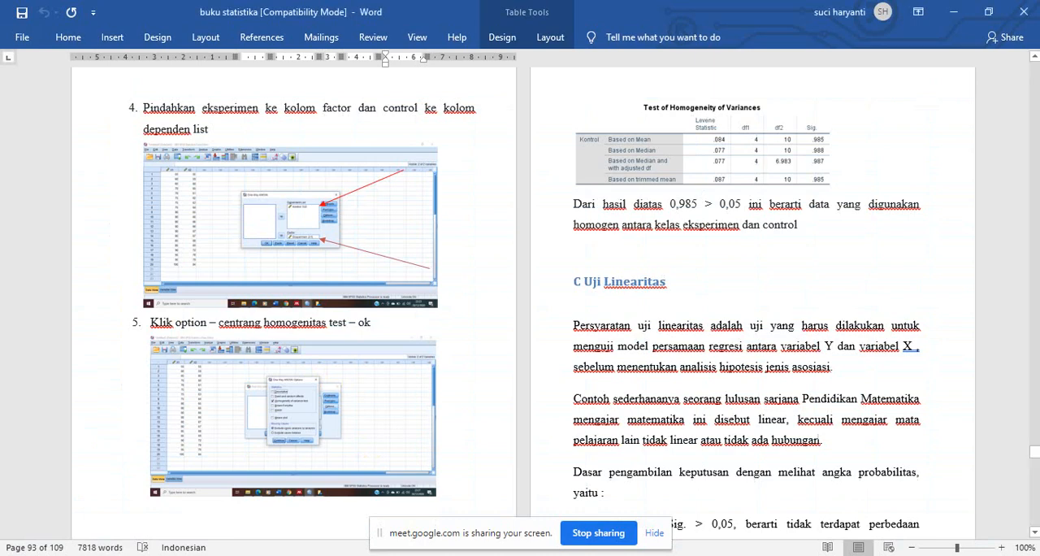
mouse_move(580, 555)
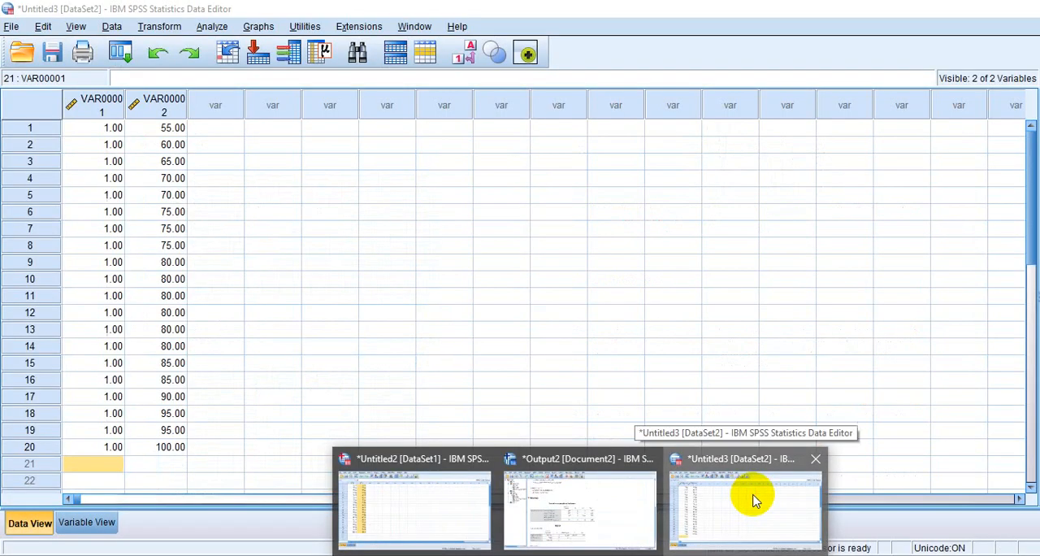
left_click(747, 492)
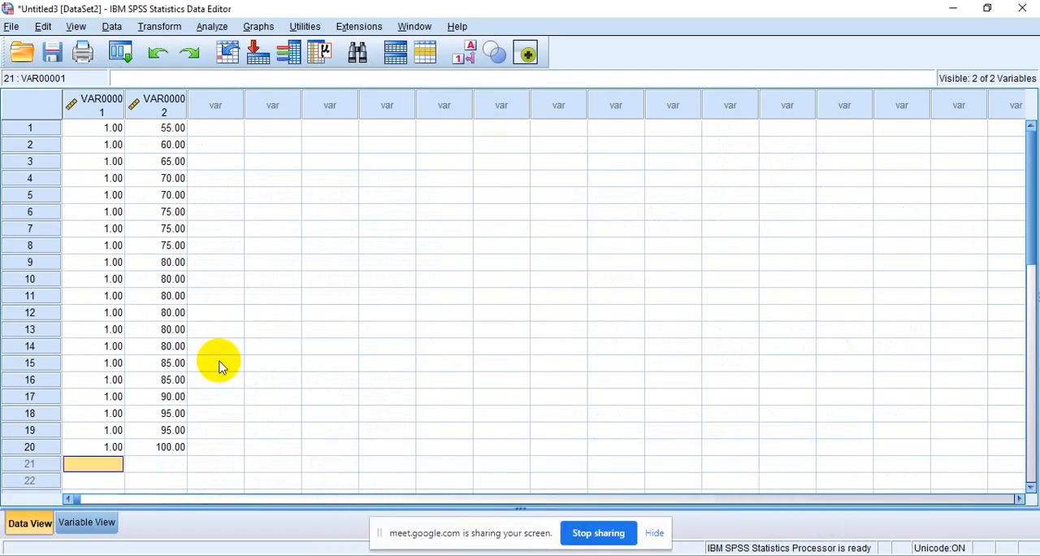
left_click(162, 465)
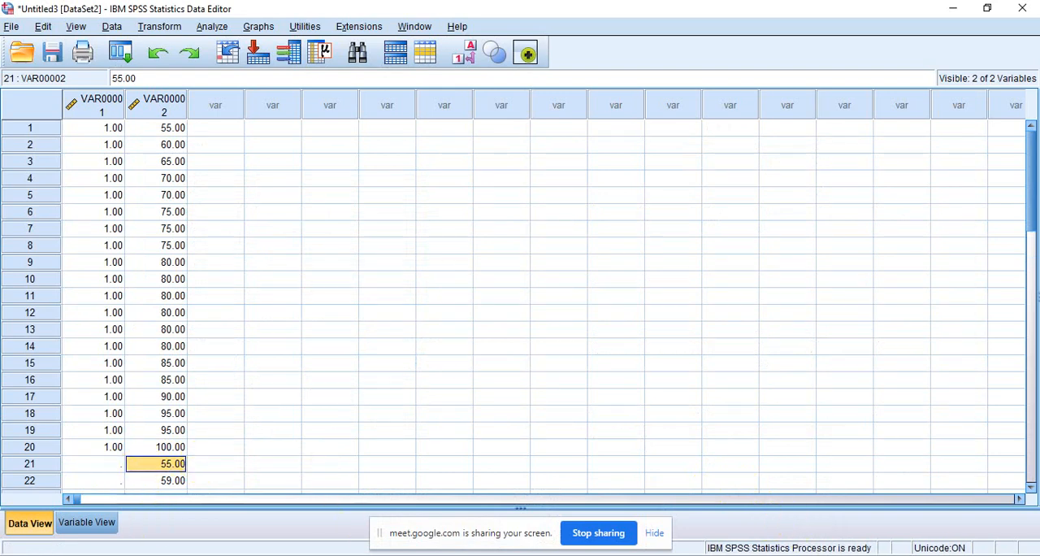
- Enter group code 2 in the first column for rows 21 to 40, beside the control class scores
left_click(1029, 487)
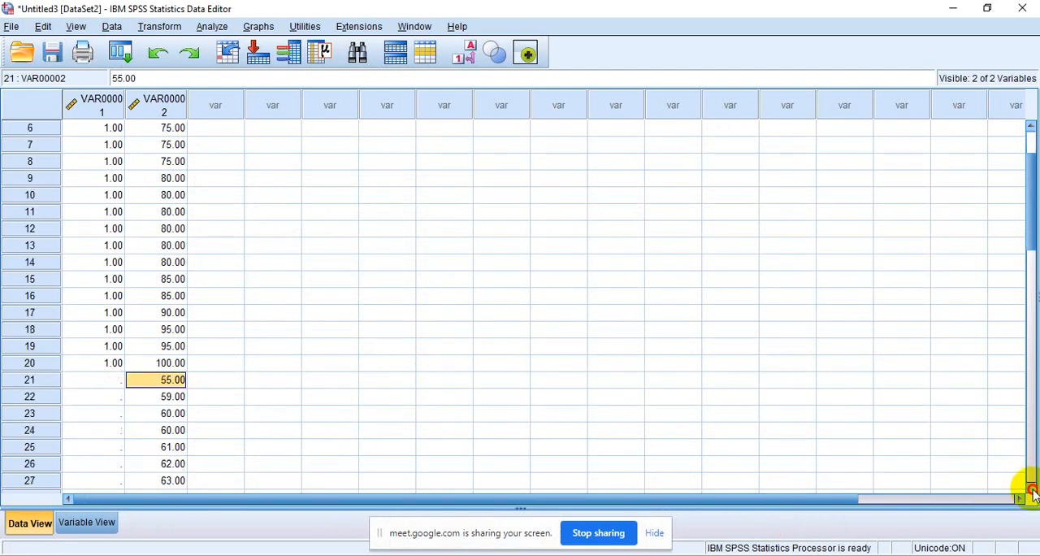
left_click(1030, 487)
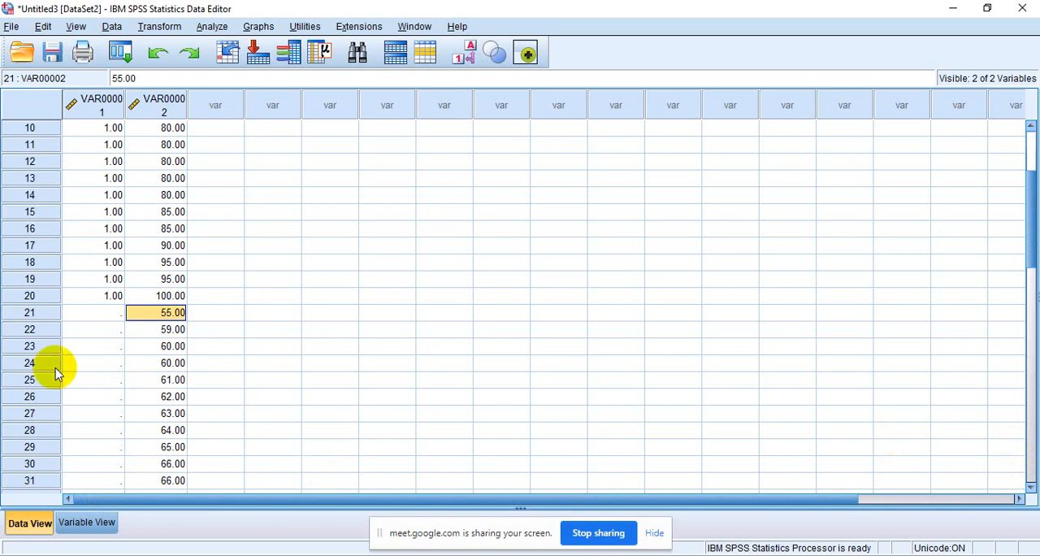
left_click(104, 312)
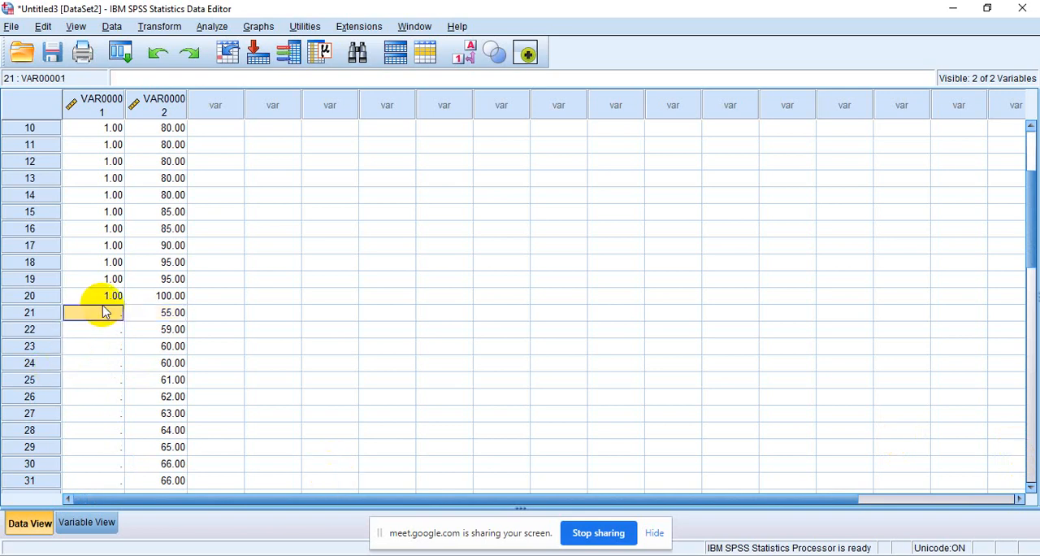
type("1")
key("Return")
type("2")
key("Return")
type("2")
key("Return")
type("2")
key("Return")
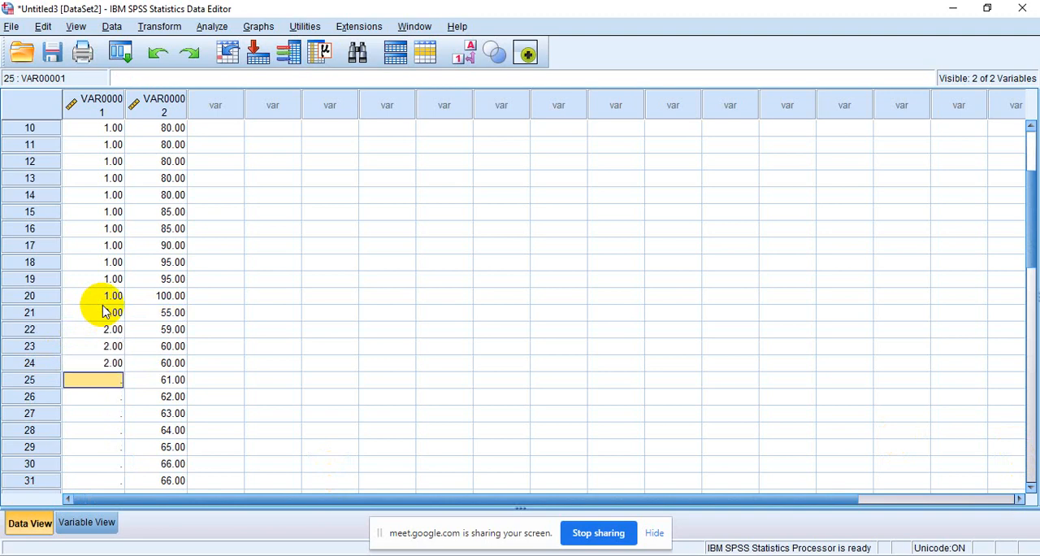
type("2")
key("Return")
type("2")
key("Return")
type("2")
key("Return")
type("2")
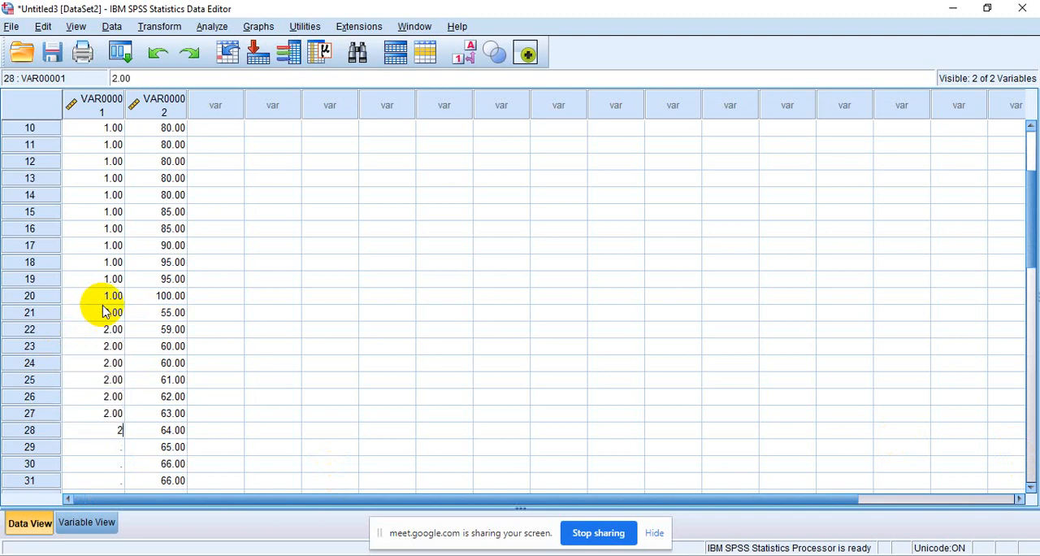
key("Return")
type("2")
key("Return")
type("2")
key("Return")
type("2")
key("Return")
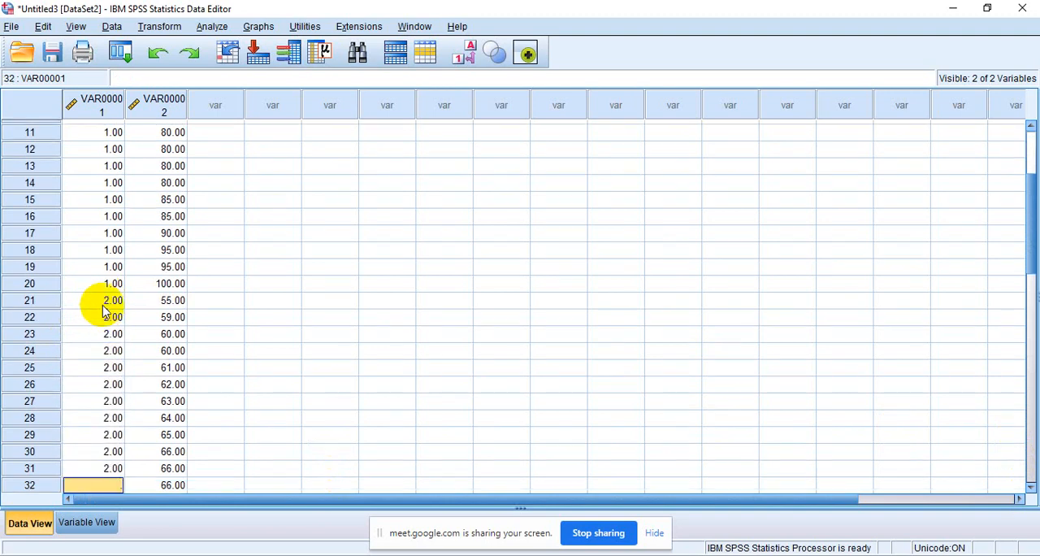
type("2")
key("Return")
type("2")
key("Return")
type("2")
key("Return")
type("2")
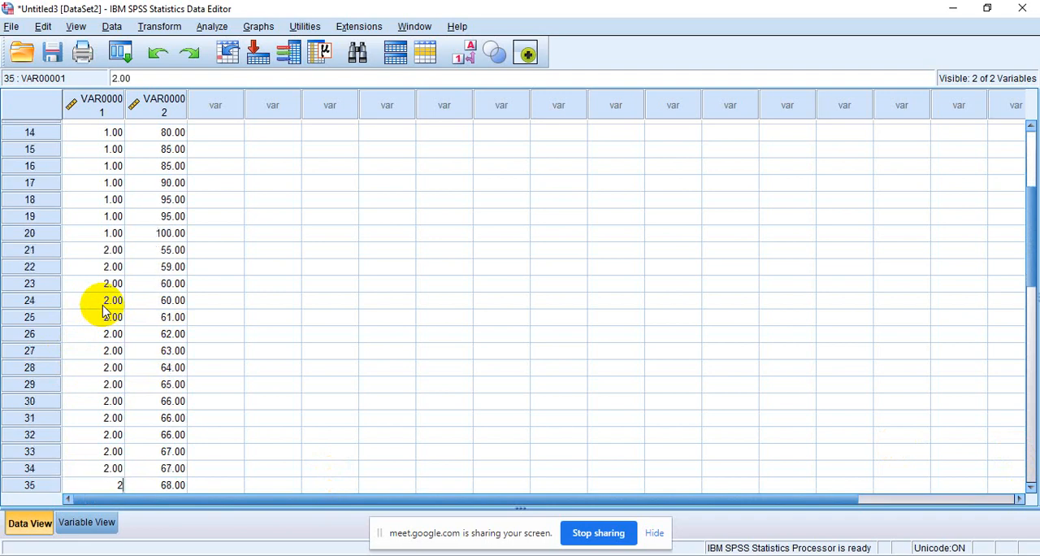
key("Return")
type("2")
key("Return")
type("2")
key("Return")
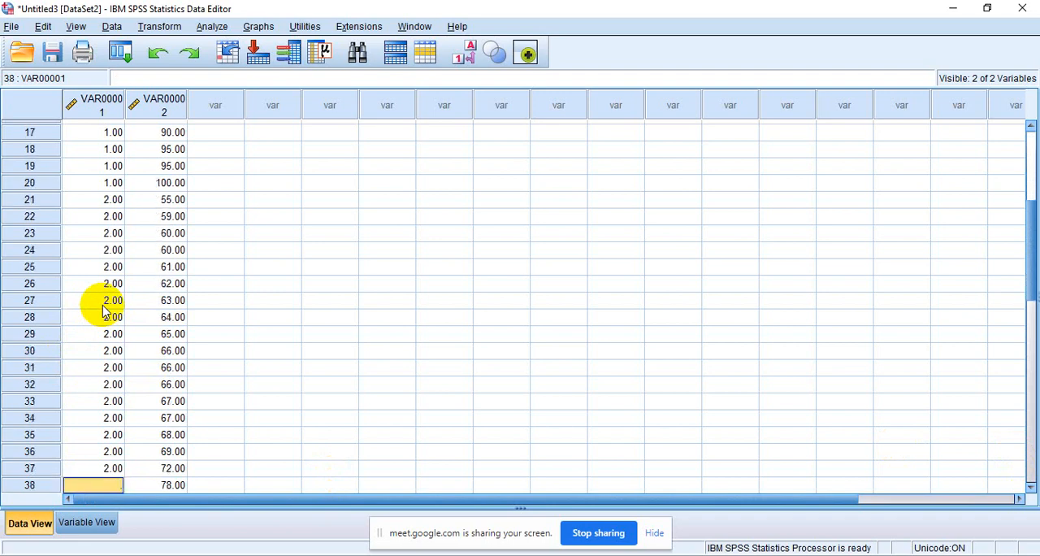
type("2")
key("Return")
type("2")
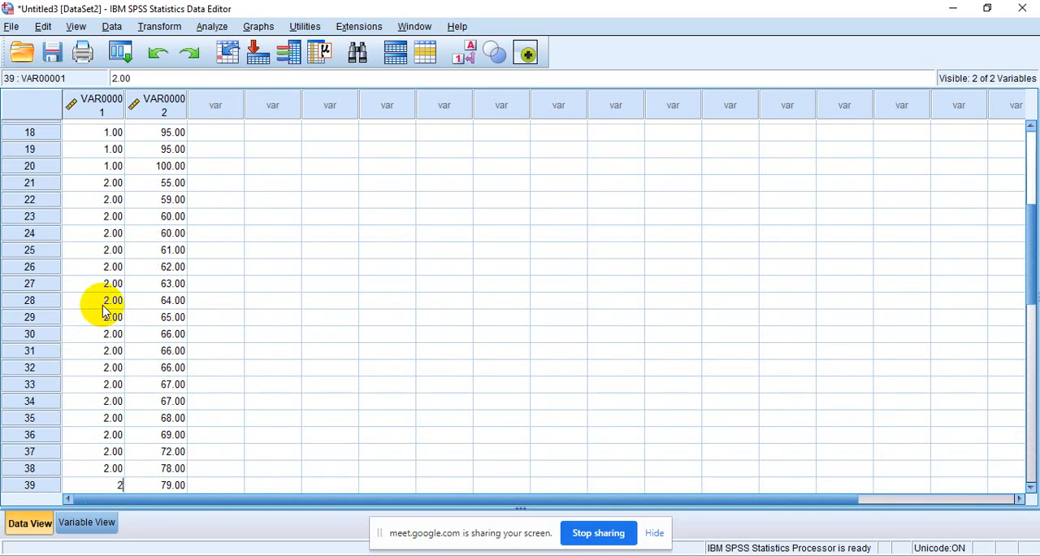
key("Return")
type("2")
key("Return")
type("2")
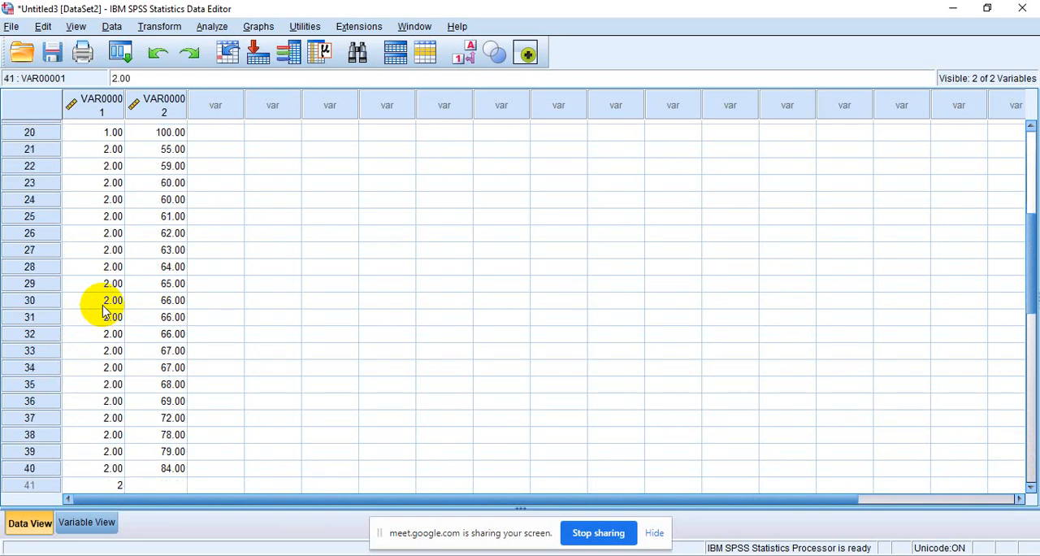
key("BackSpace")
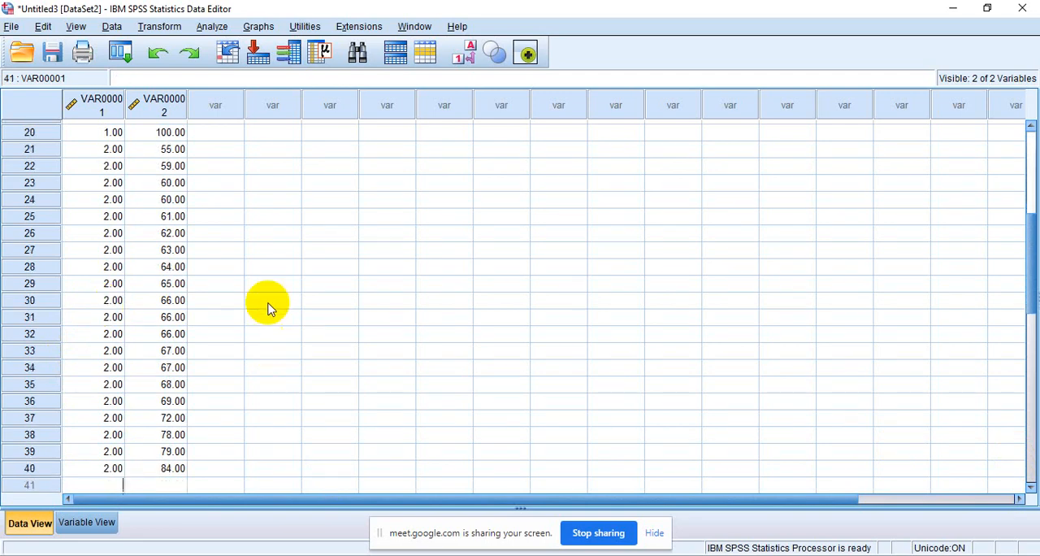
- Rename the first variable, VAR00001, as X and check the renamed column in the data
left_click(102, 529)
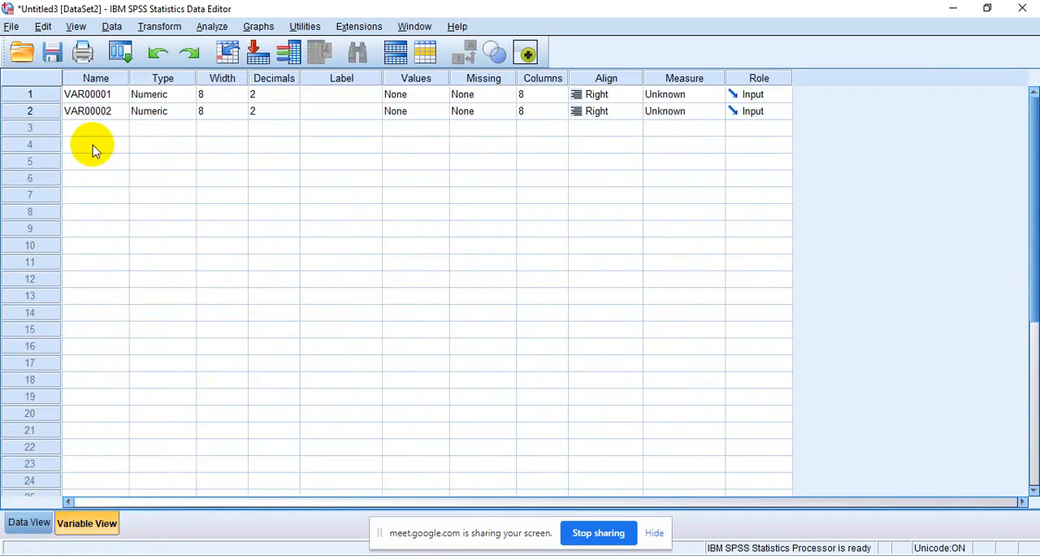
left_click(98, 95)
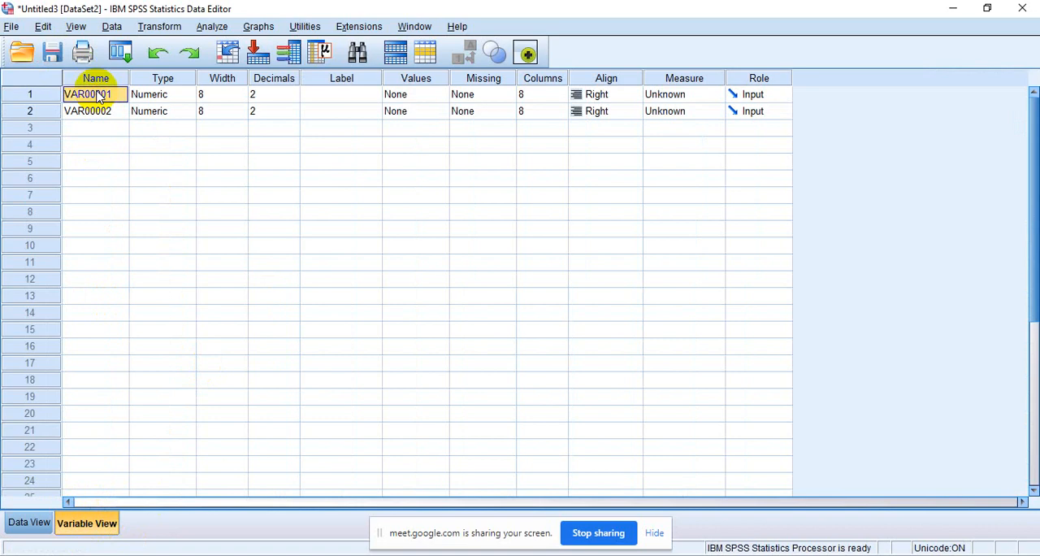
type("X")
left_click(32, 524)
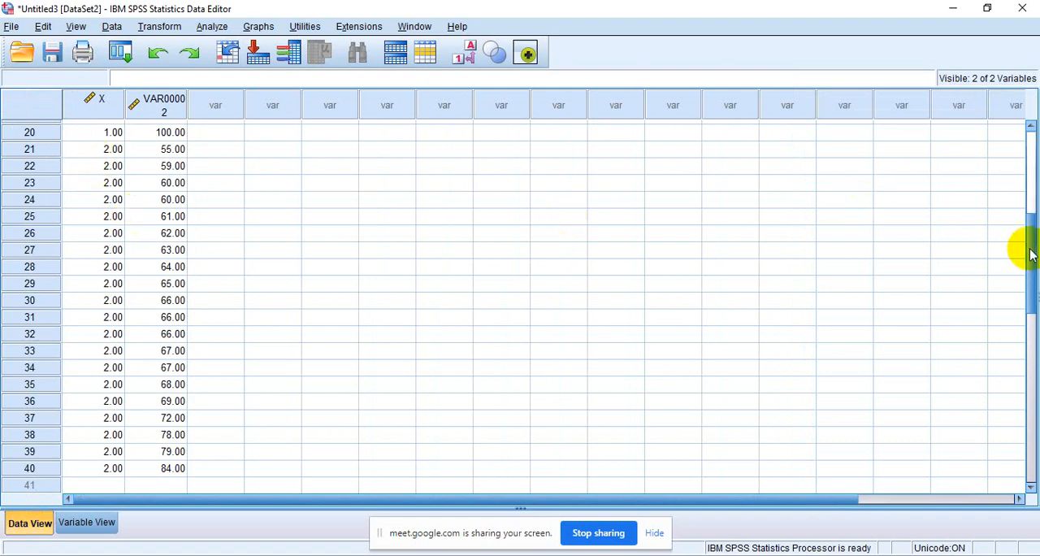
left_click(1025, 145)
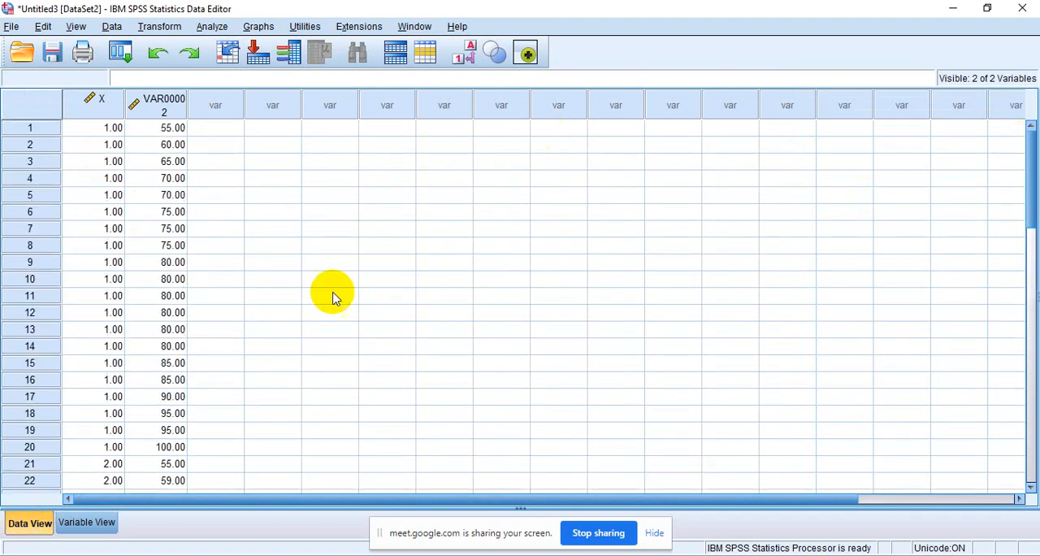
left_click(90, 525)
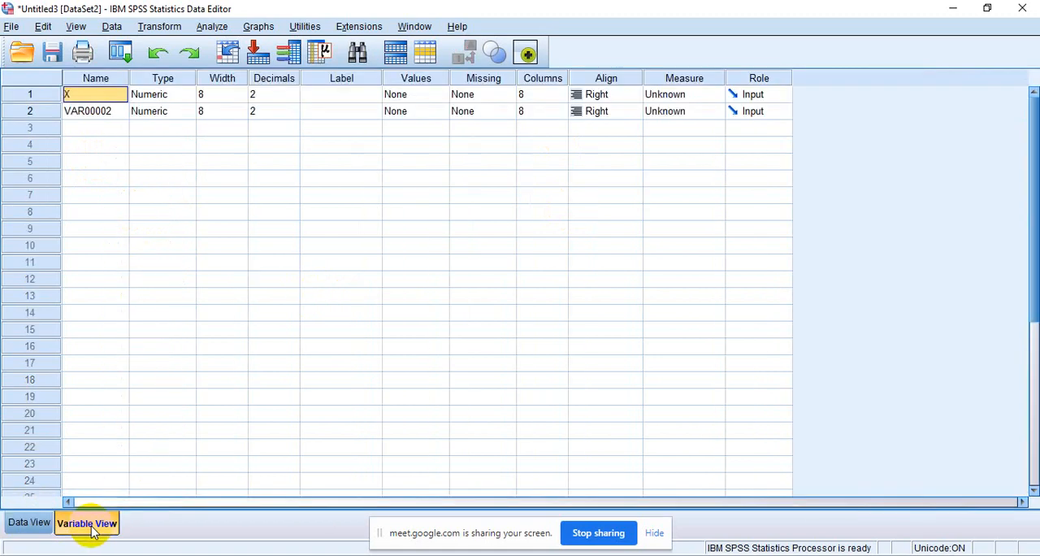
- Set variable X to 0 decimals and give it the label MEDIA BELAJAR
left_click(289, 94)
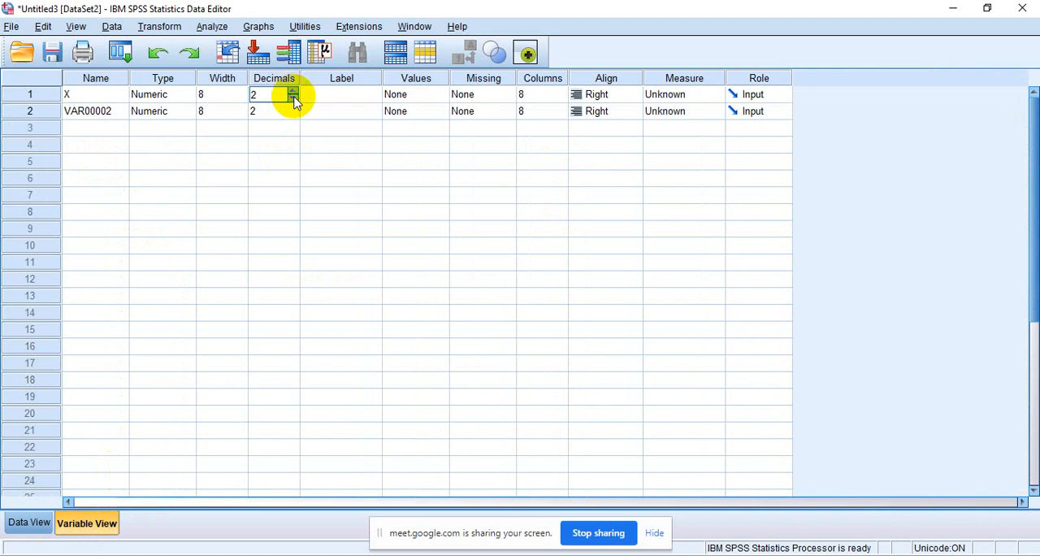
left_click(293, 98)
left_click(293, 99)
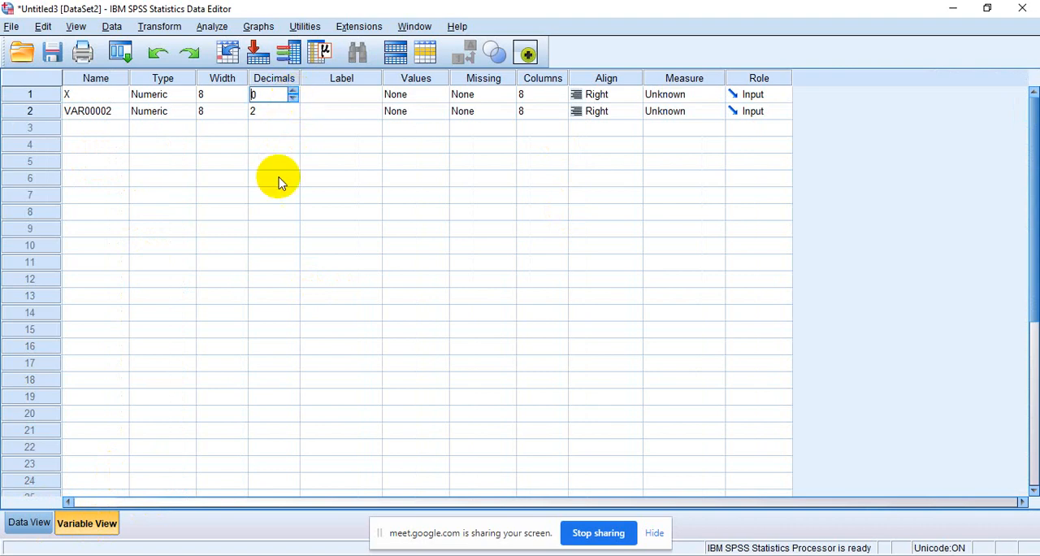
left_click(340, 92)
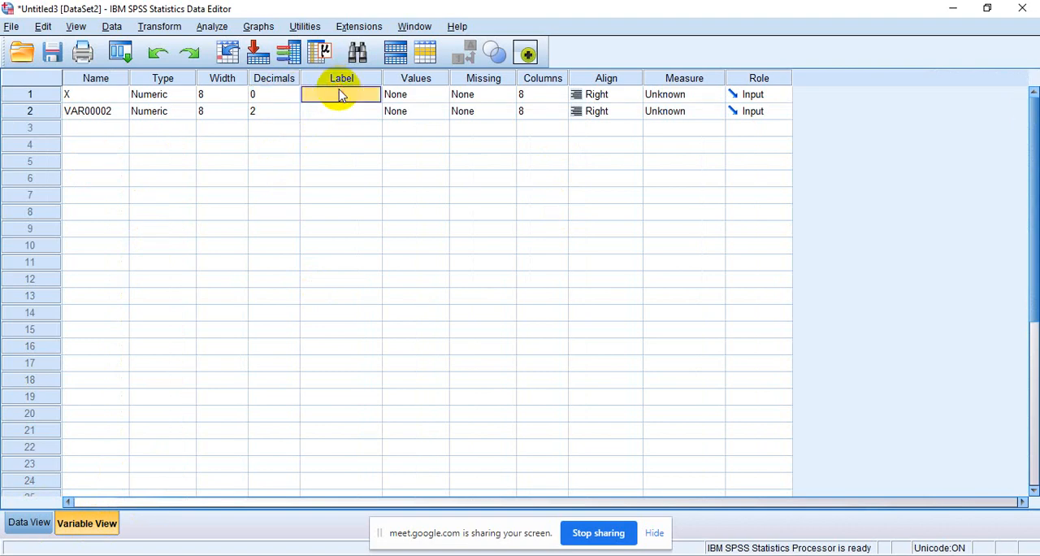
type("MEDIA")
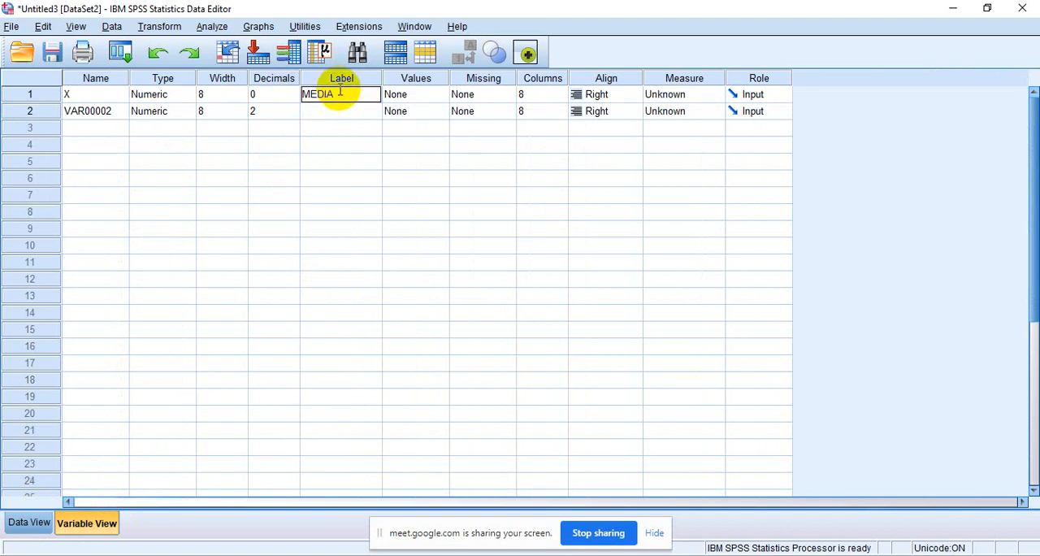
type(" BELAJAR")
- Add a value label to variable X that defines 1 as POWER POIN
left_click(430, 98)
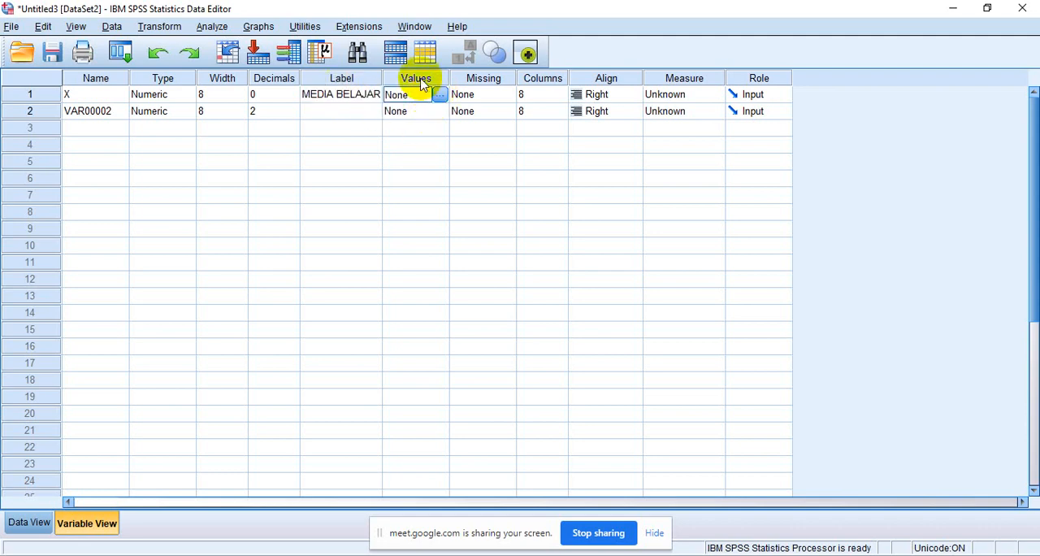
left_click(440, 95)
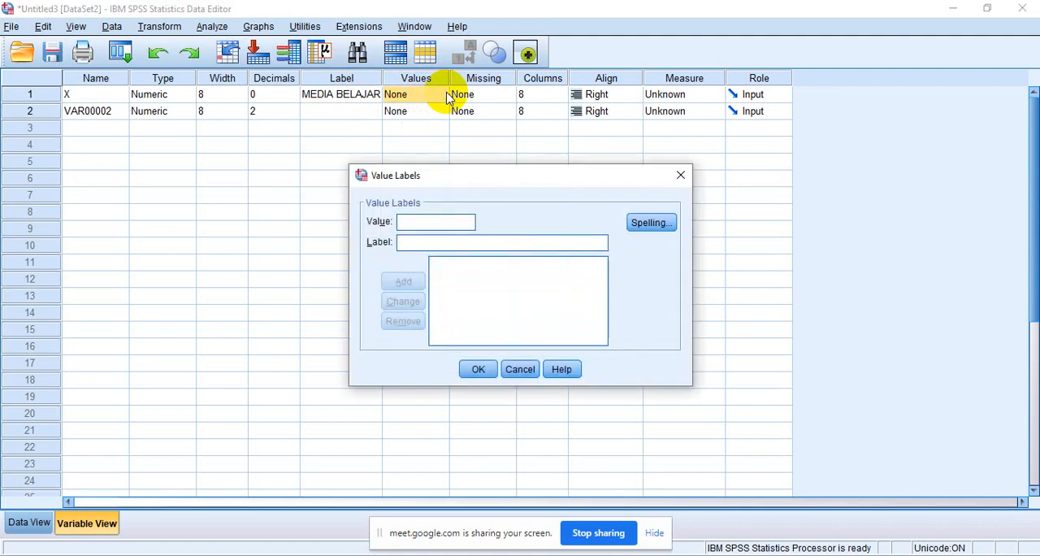
type("1")
left_click(425, 242)
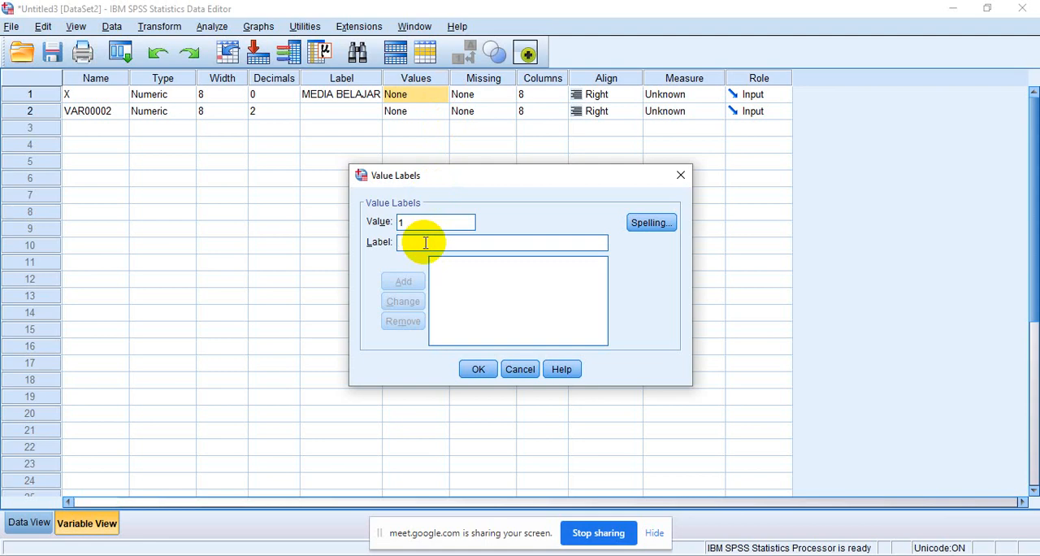
type("POW")
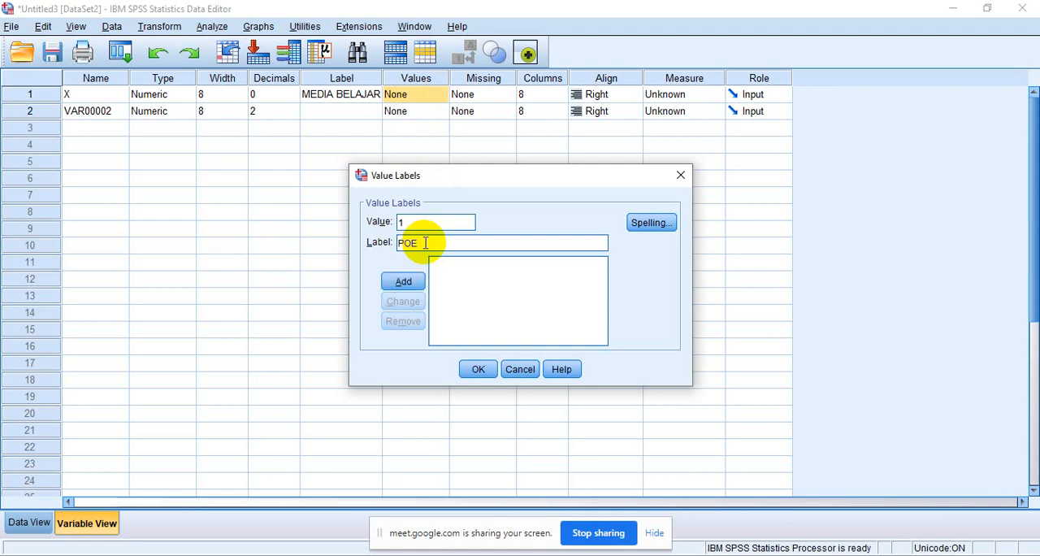
type("ER POIN")
left_click(403, 281)
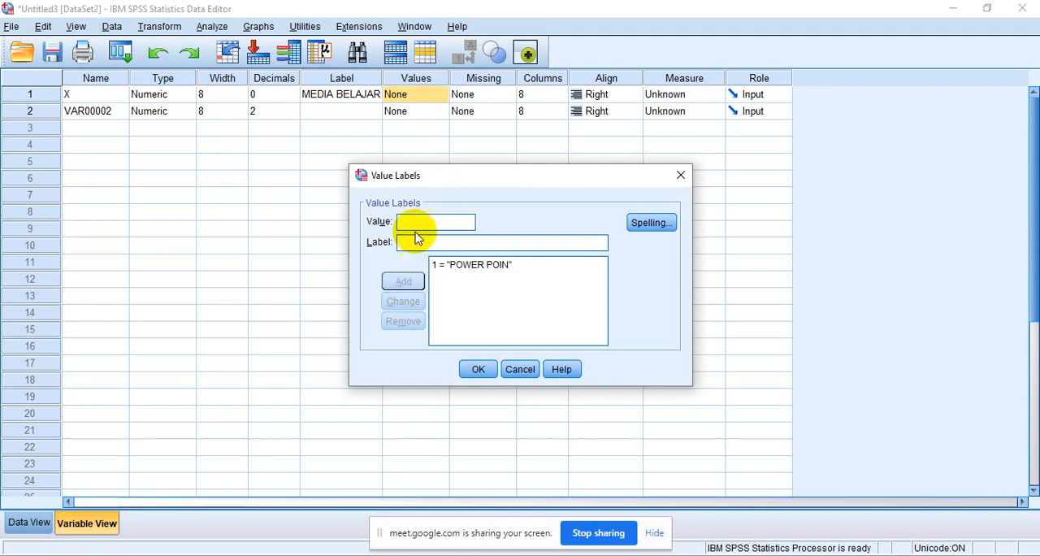
- Add a second value label to variable X defining 2 as ALAT PERAGA, and apply the value labels
left_click(416, 224)
type("2")
left_click(419, 243)
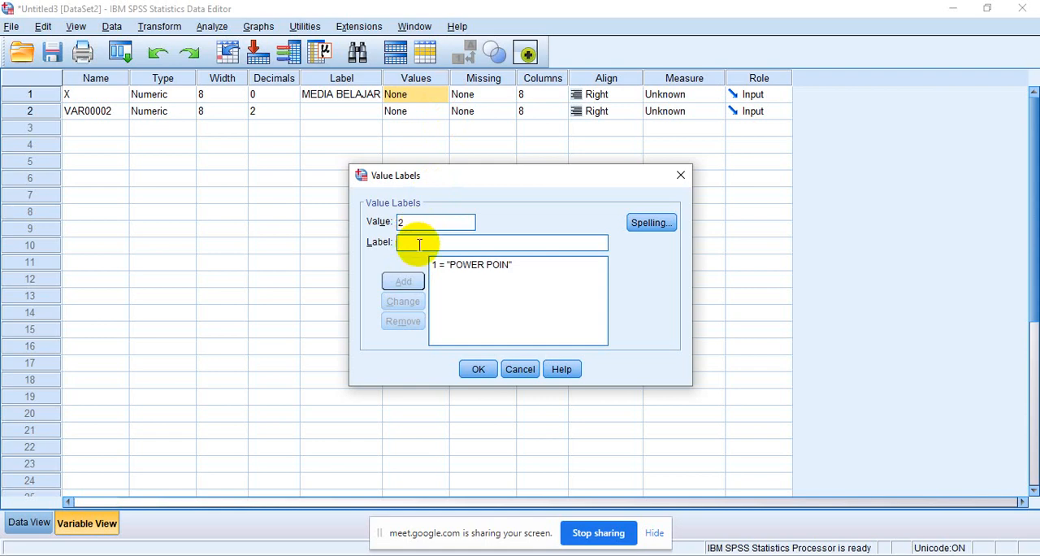
type("AL")
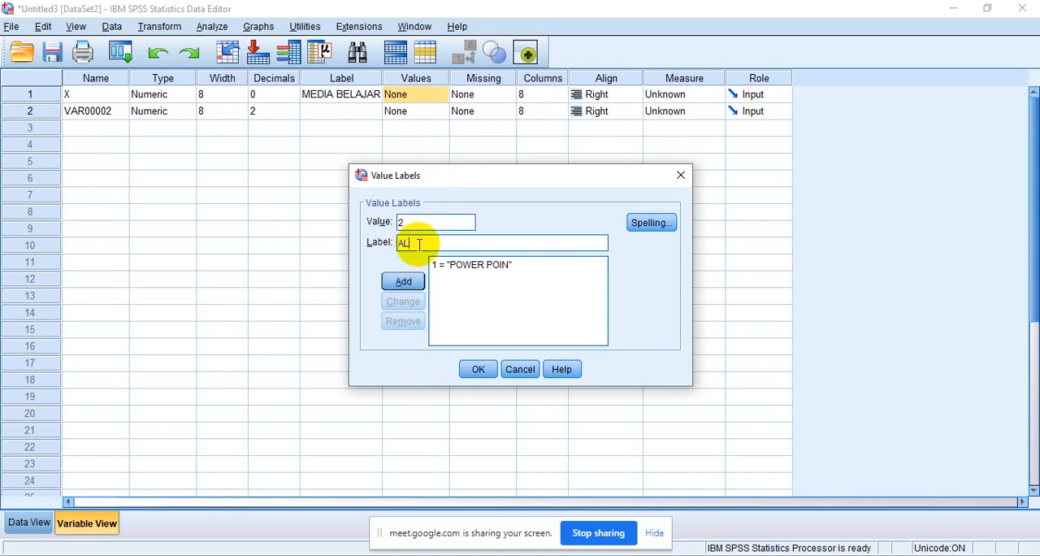
type("AT PERAGA")
left_click(410, 282)
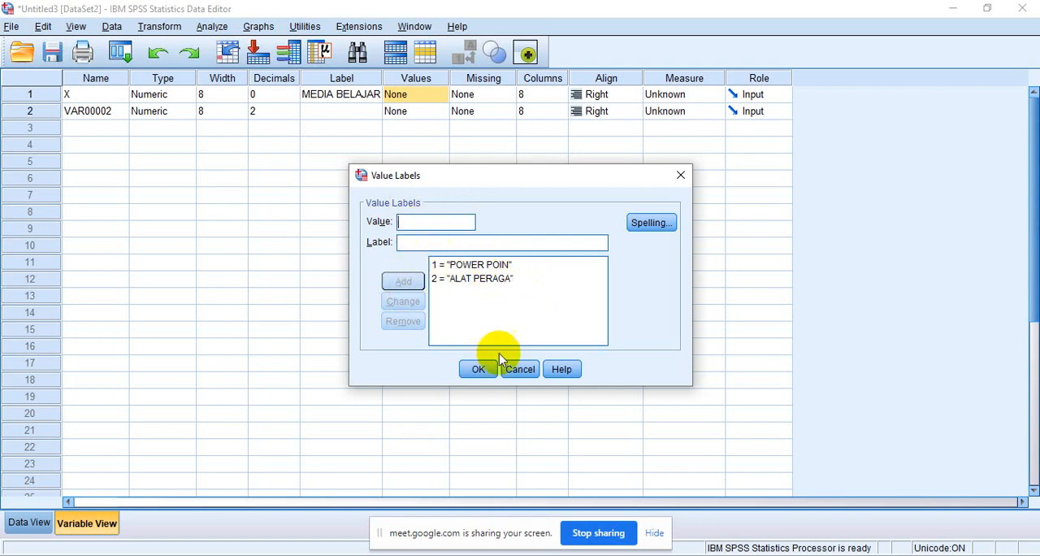
left_click(475, 370)
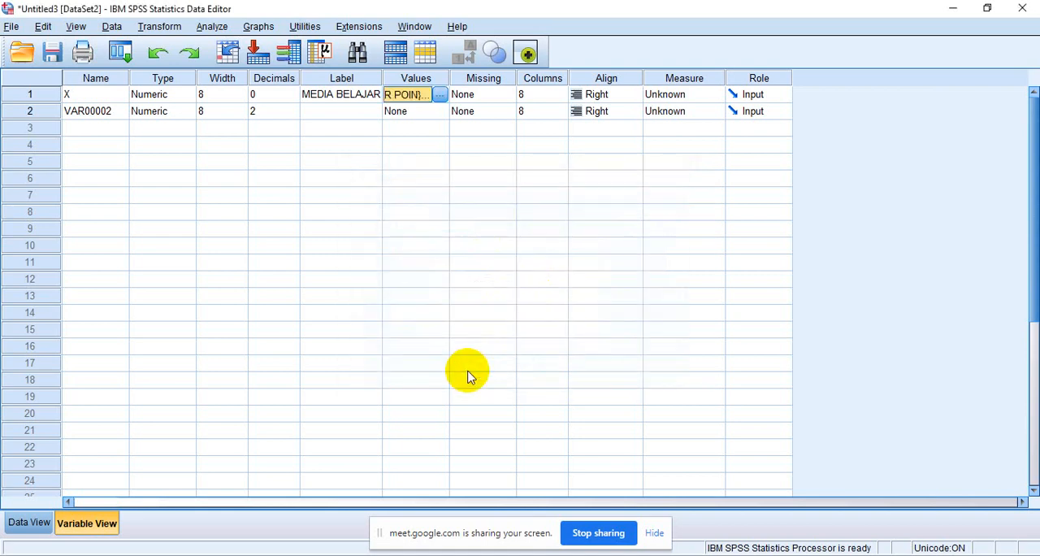
- Rename the second variable, VAR00002, as Y and set its decimals to 0
left_click(94, 111)
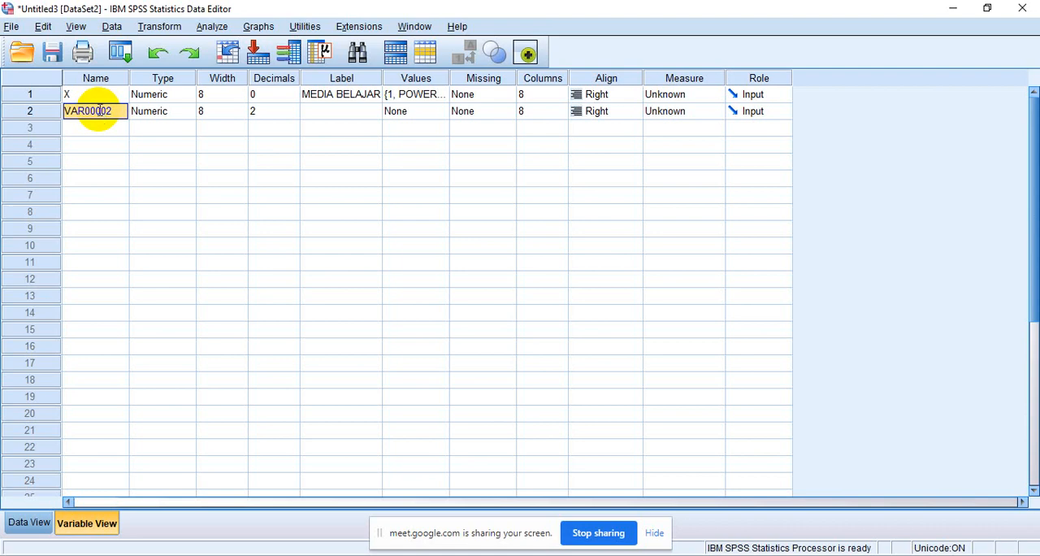
type("Y")
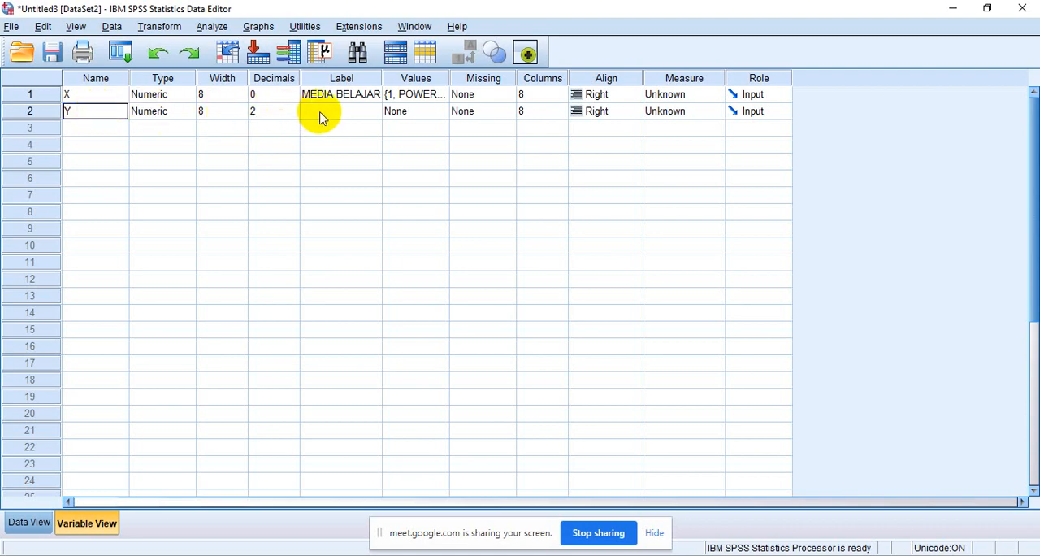
left_click(264, 112)
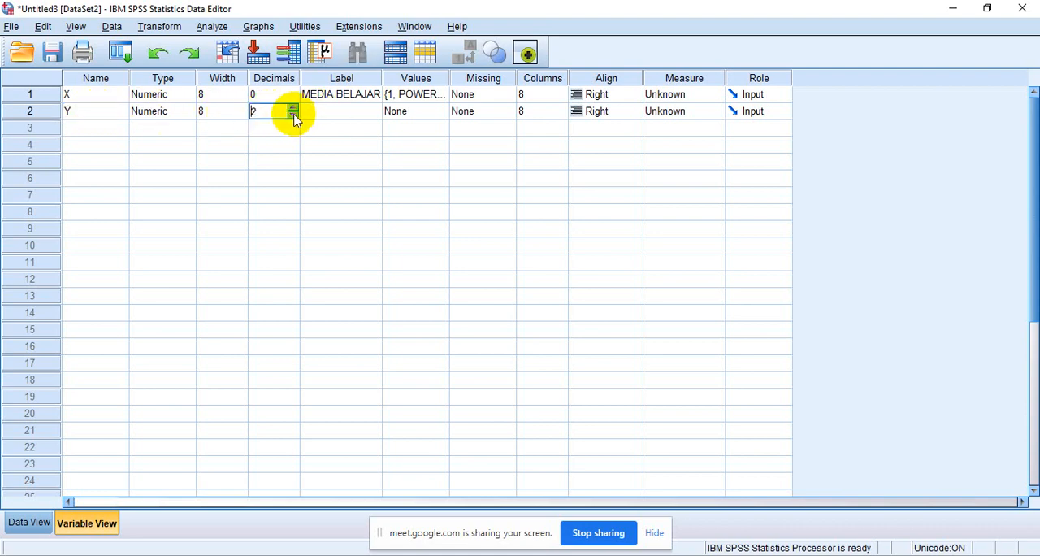
left_click(294, 119)
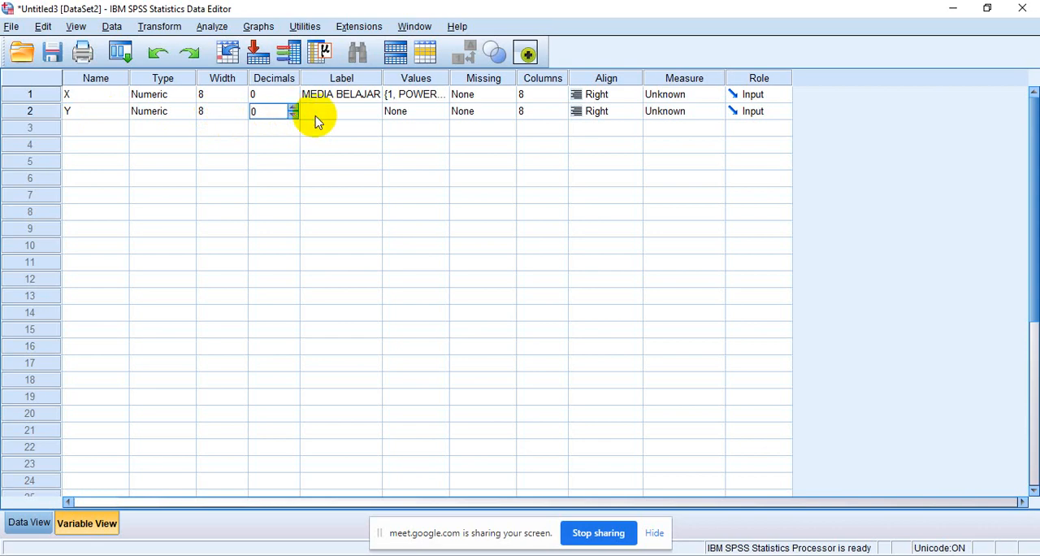
left_click(318, 121)
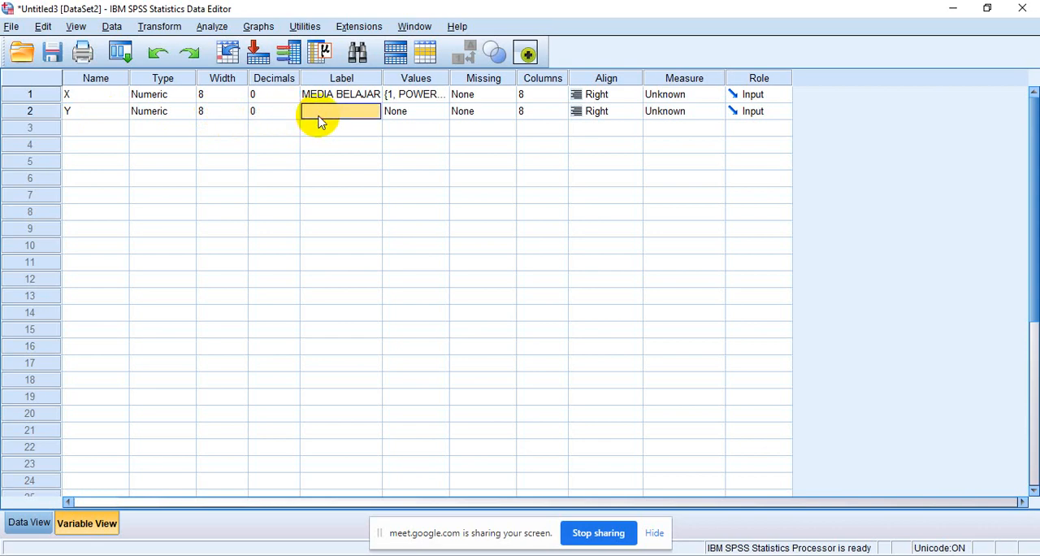
- Give variable Y the label HASIL MATEMATIKA and return to the data values
type("HASI")
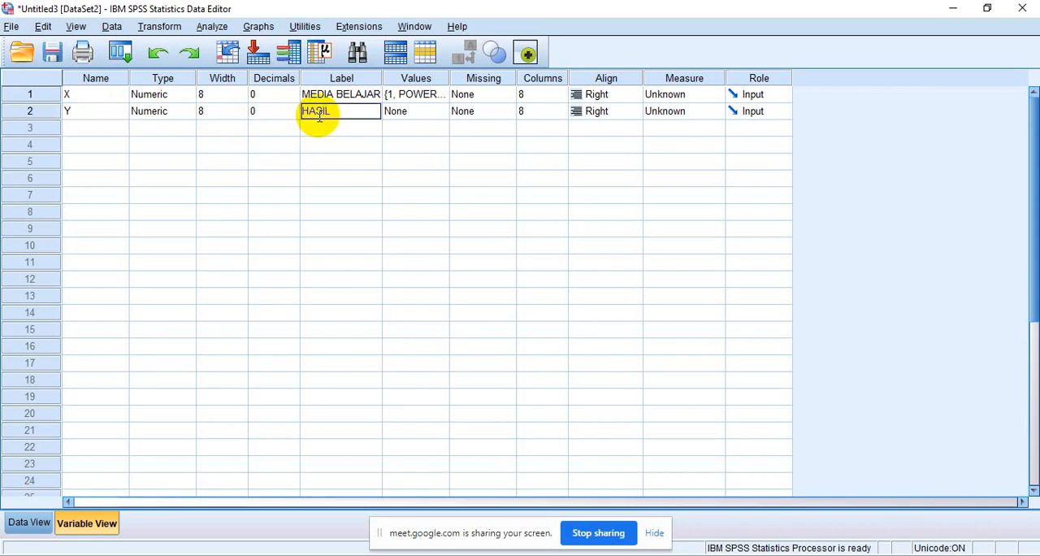
type("L MATEMATIKA")
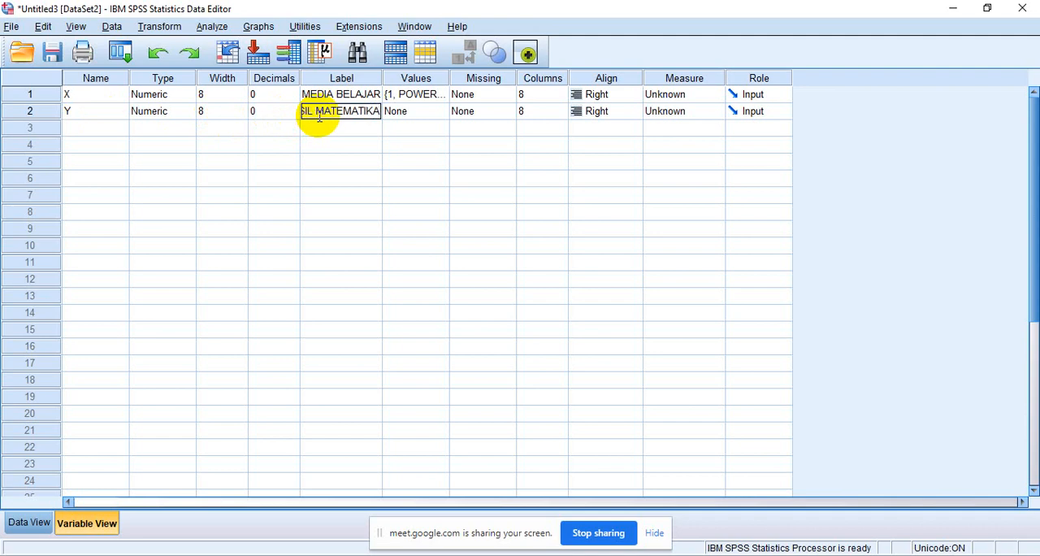
left_click(30, 523)
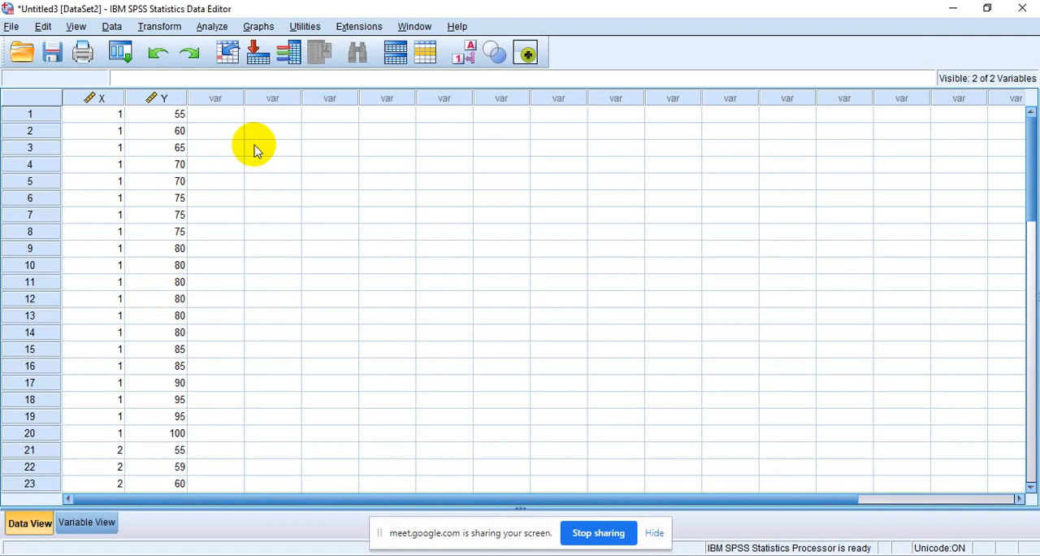
- Set up a One-Way ANOVA with HASIL MATEMATIKA as the dependent variable and MEDIA BELAJAR as the factor
left_click(215, 28)
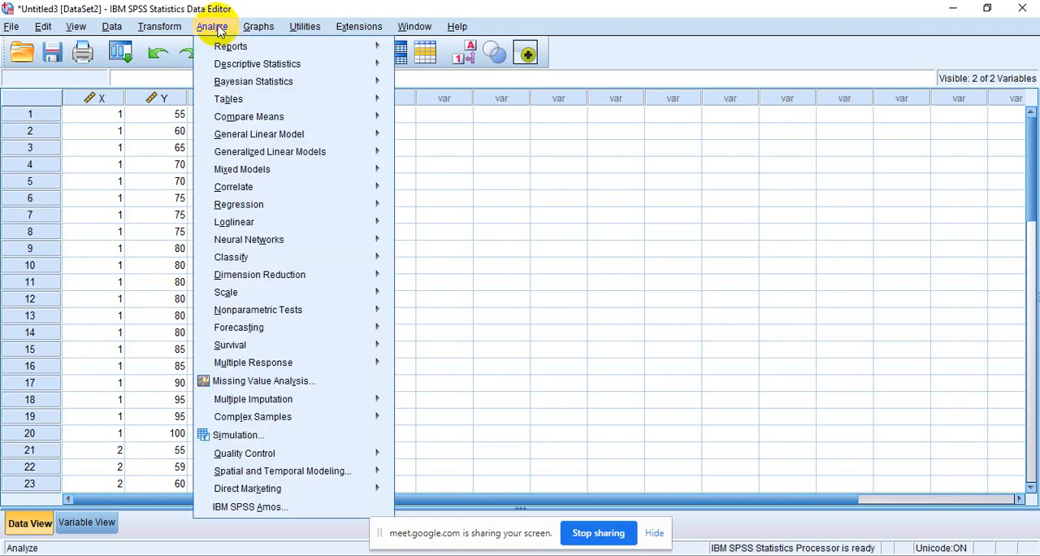
mouse_move(240, 122)
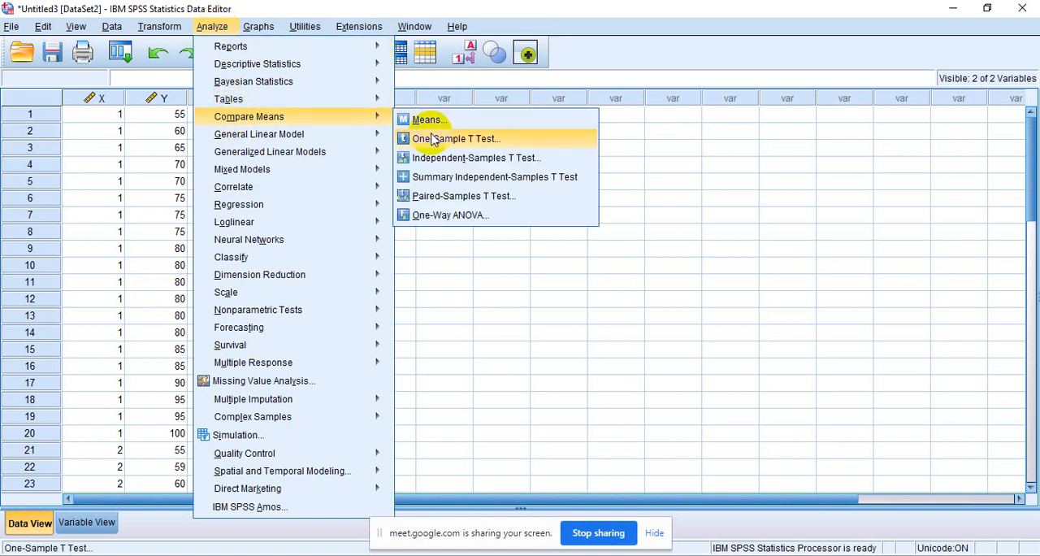
left_click(431, 221)
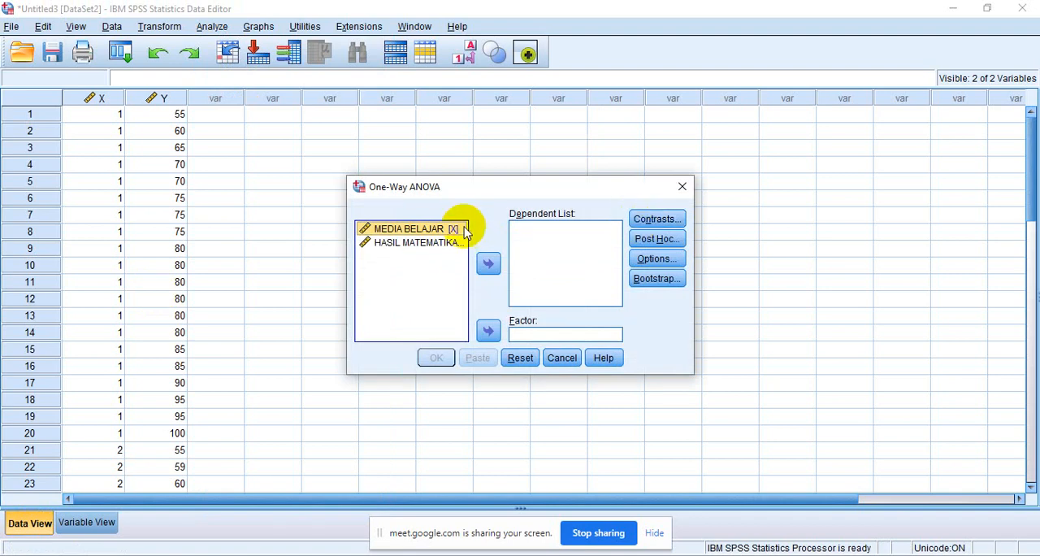
left_click(445, 244)
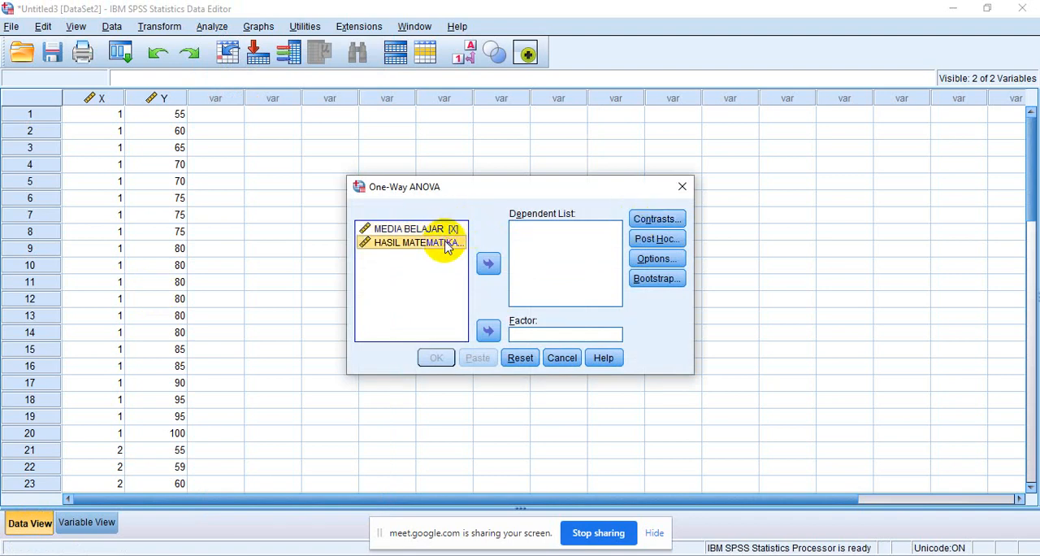
left_click(488, 263)
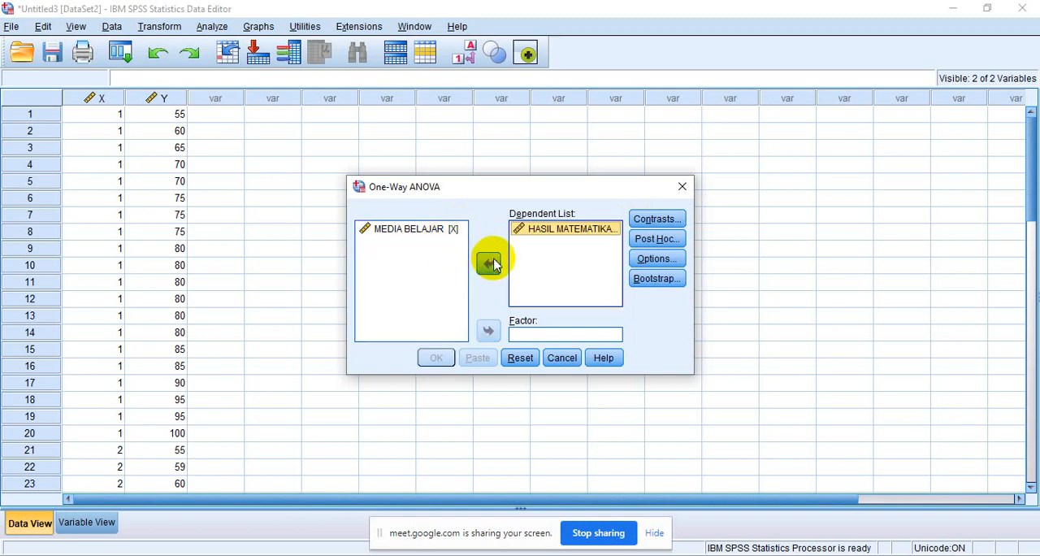
left_click(433, 230)
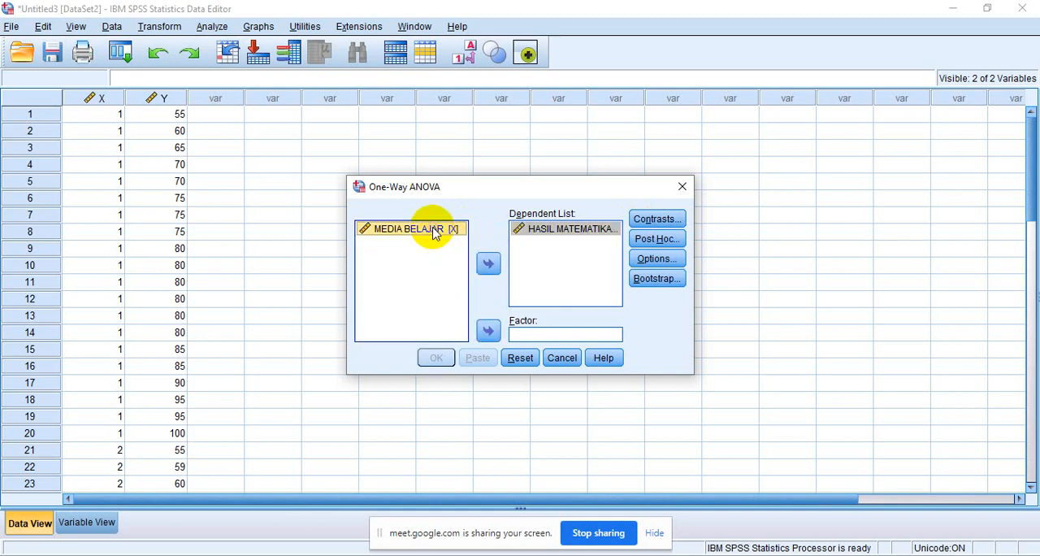
left_click(488, 331)
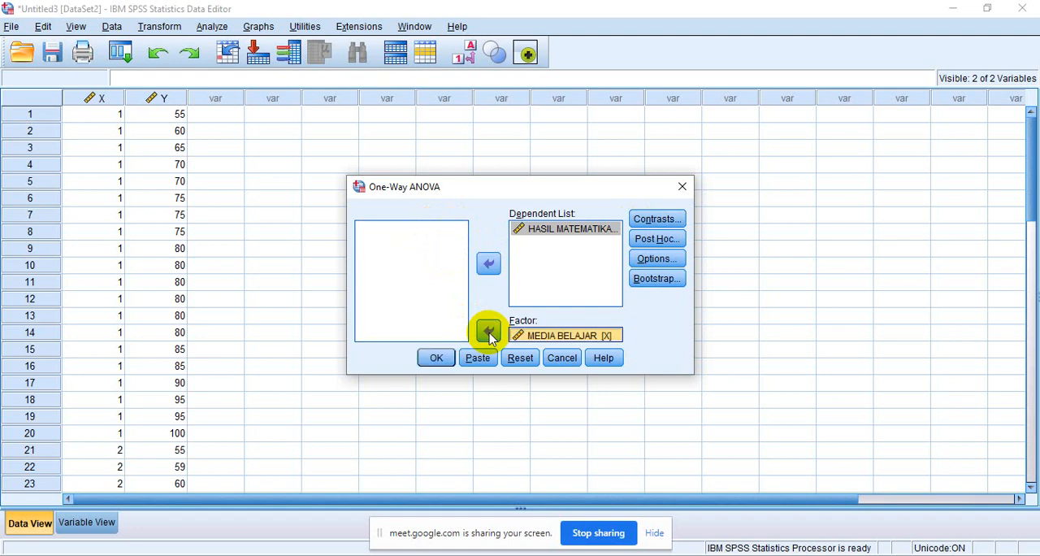
- Include Bonferroni and Tukey post hoc comparisons in the One-Way ANOVA, leaving the statistics options unchecked
left_click(650, 260)
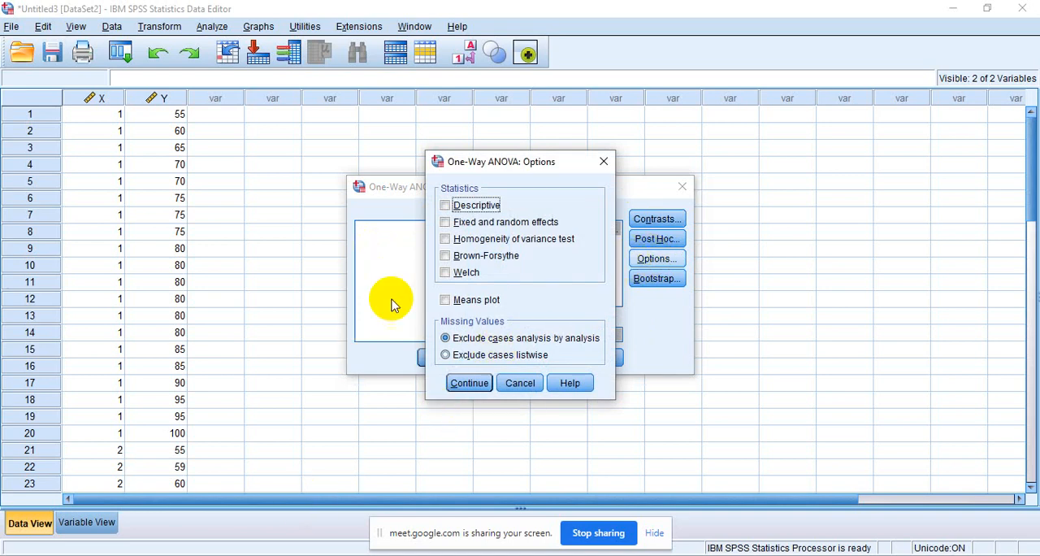
left_click(458, 383)
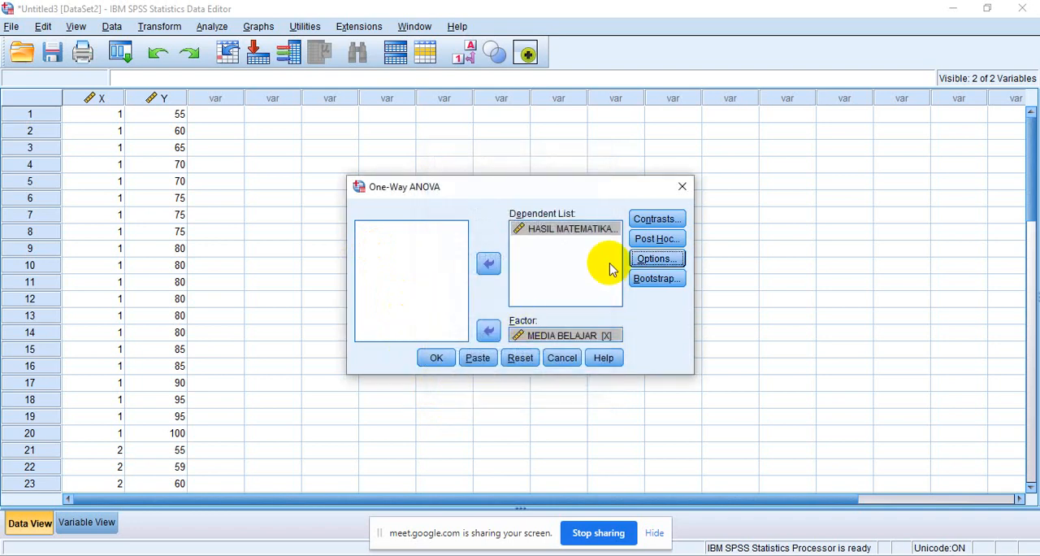
left_click(654, 239)
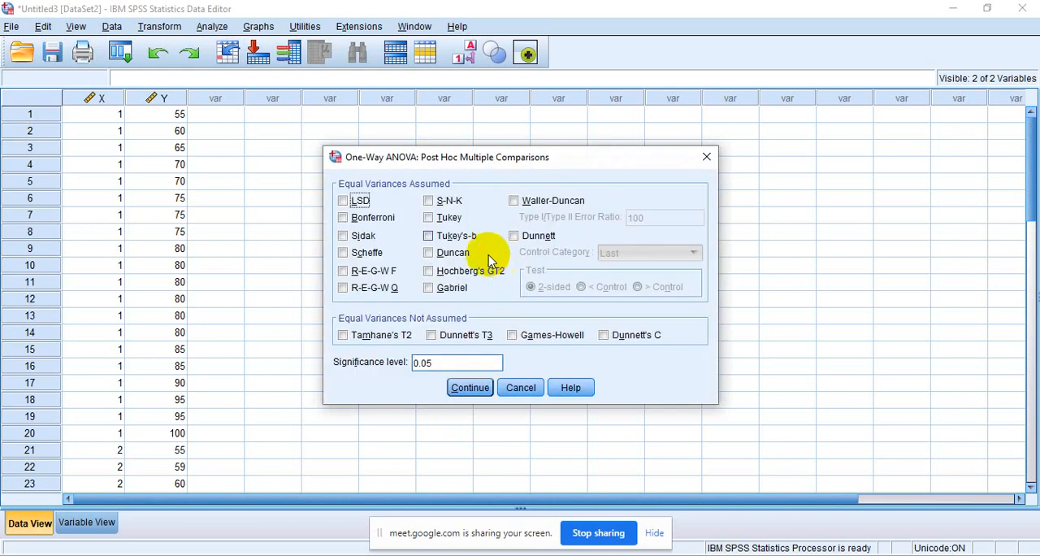
left_click(344, 217)
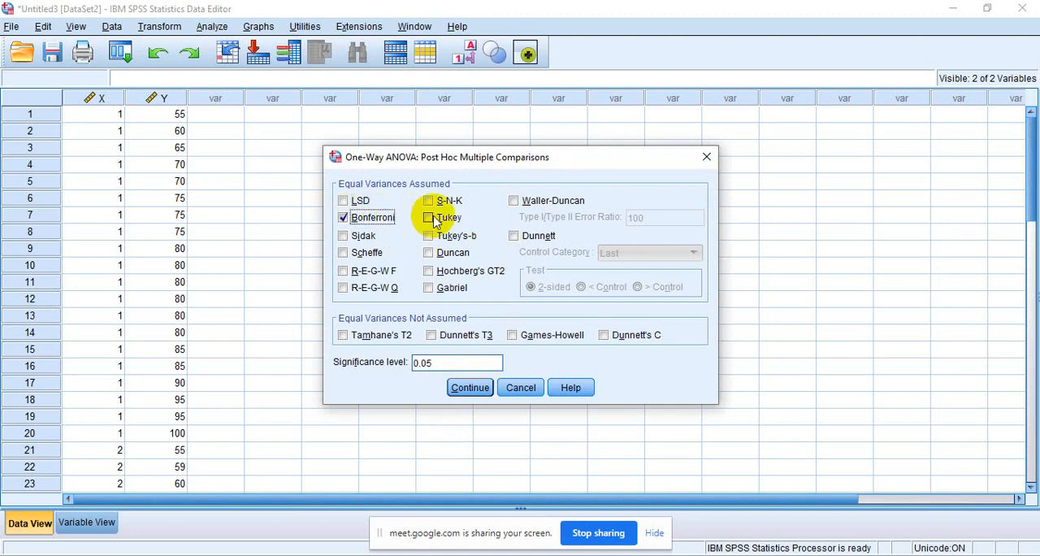
left_click(435, 221)
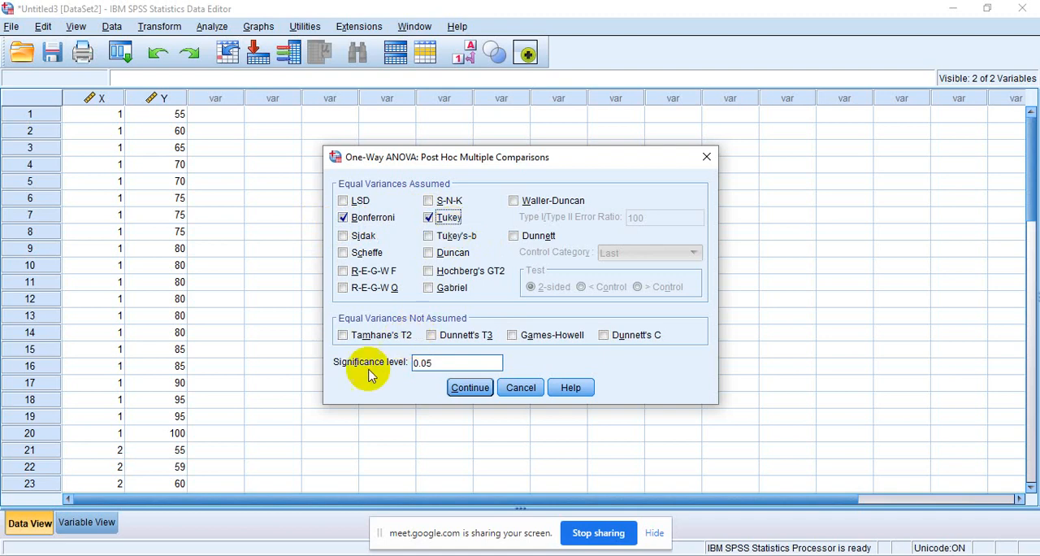
left_click(465, 388)
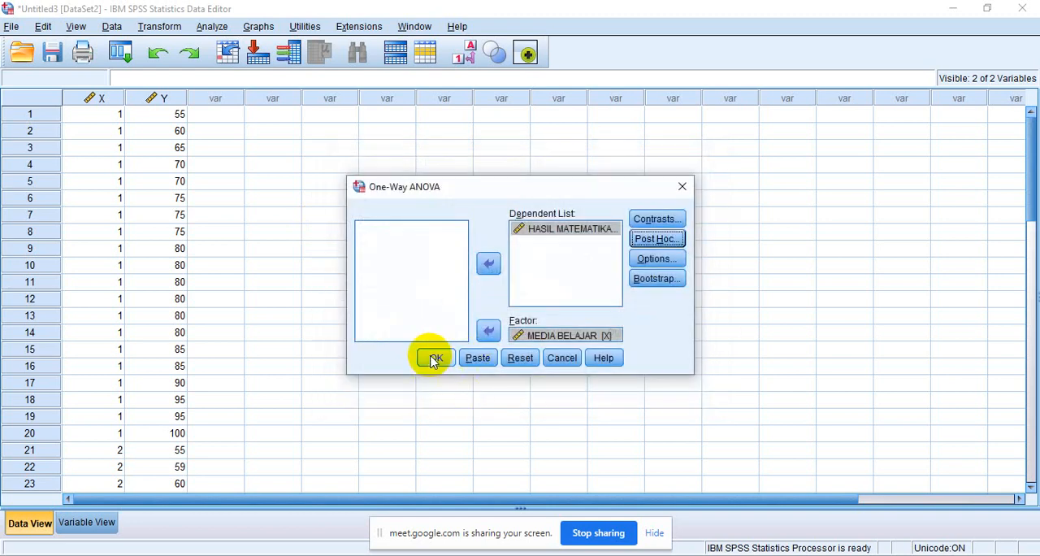
- Run the One-Way ANOVA and select its ANOVA table for HASIL MATEMATIKA in the output
left_click(436, 358)
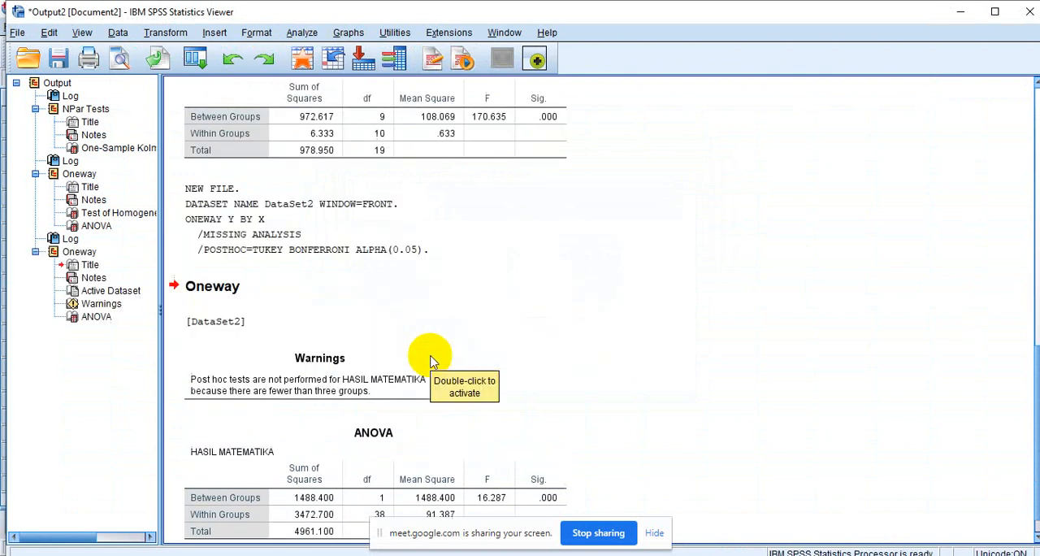
left_click(1035, 538)
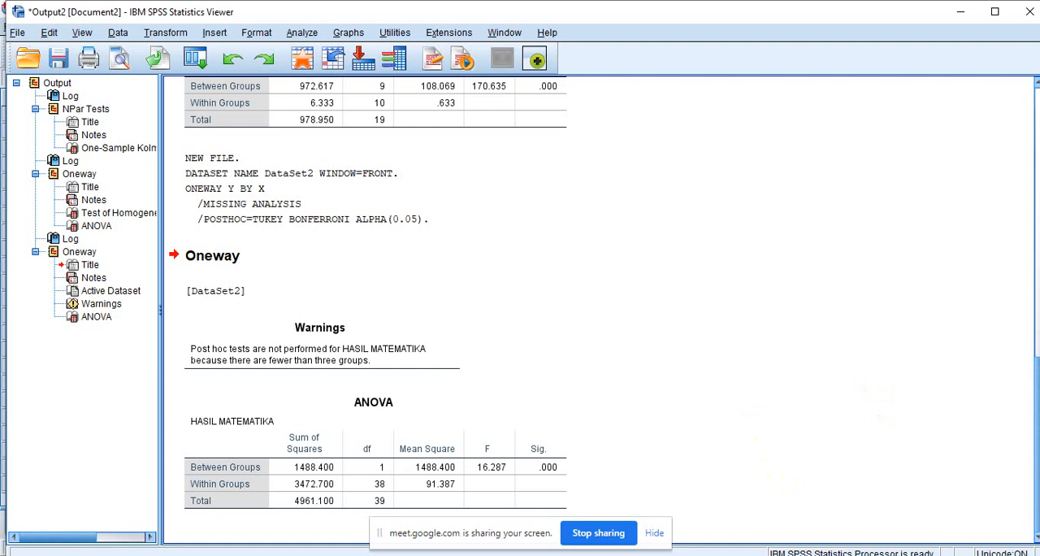
left_click(429, 485)
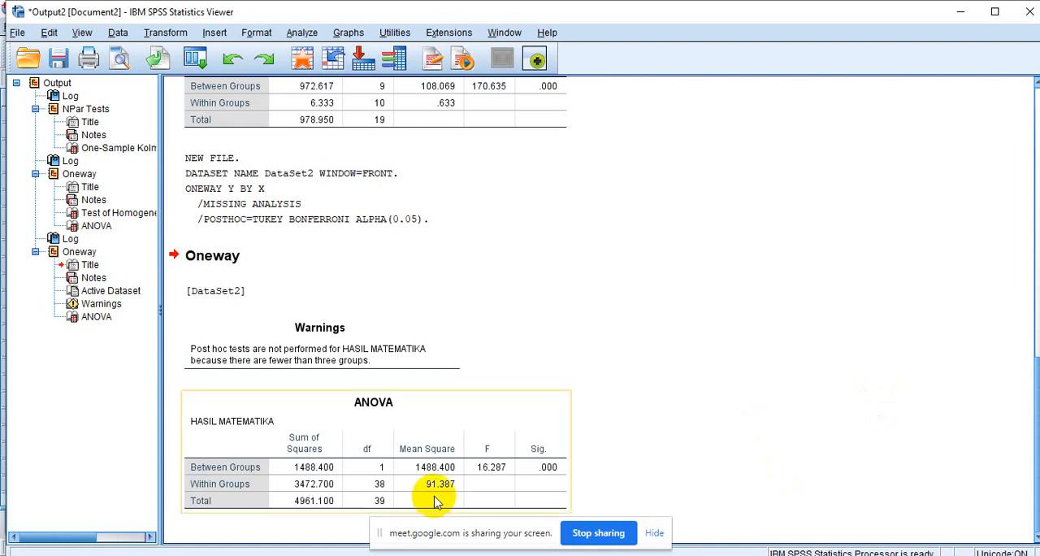